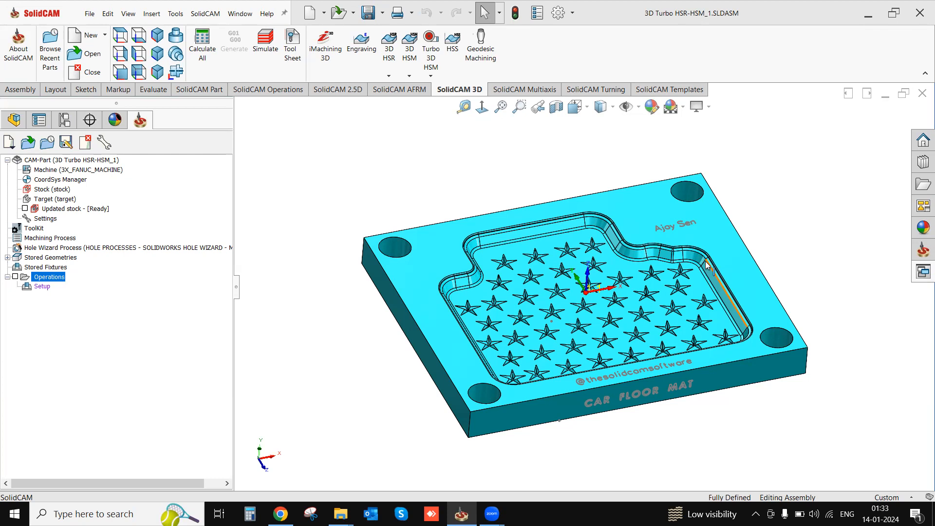
- Check the lengths of the plate's front, side and vertical edges and look over the star-patterned pocket
middle_drag(648, 416, 643, 394)
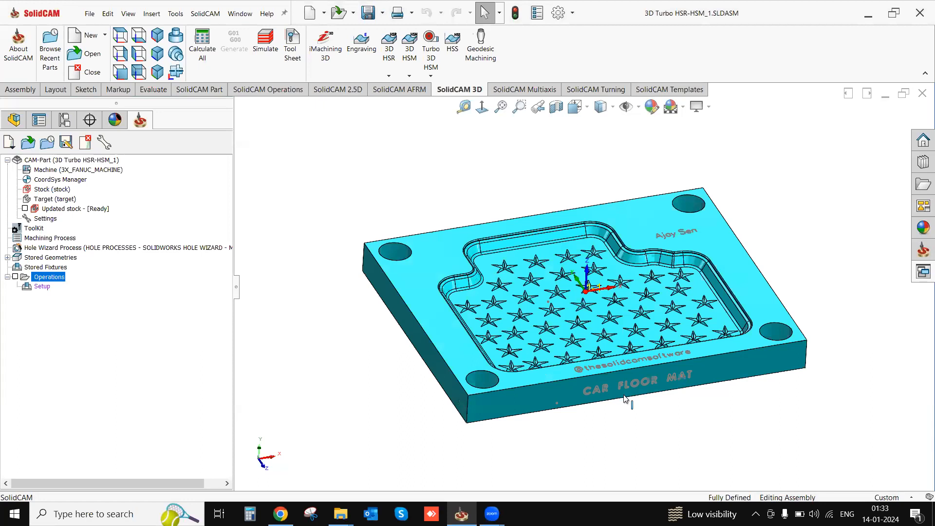
click(607, 373)
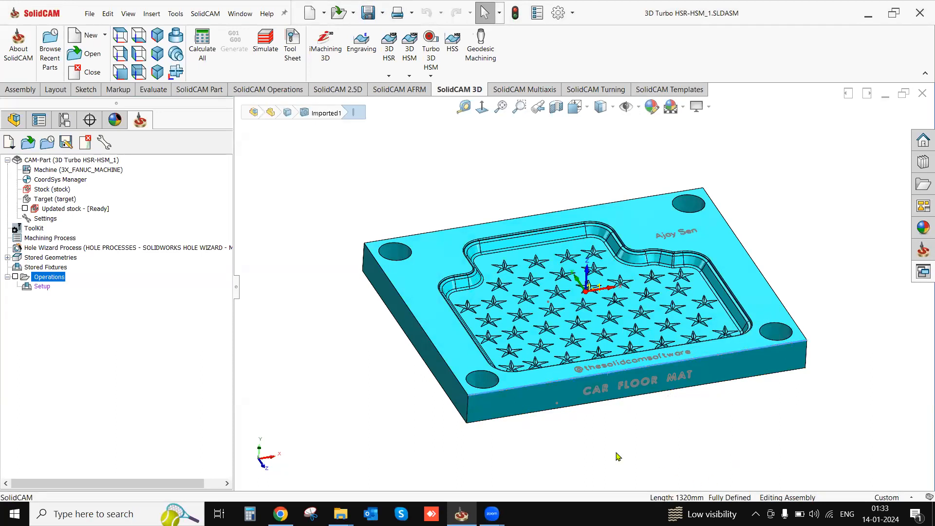
click(446, 368)
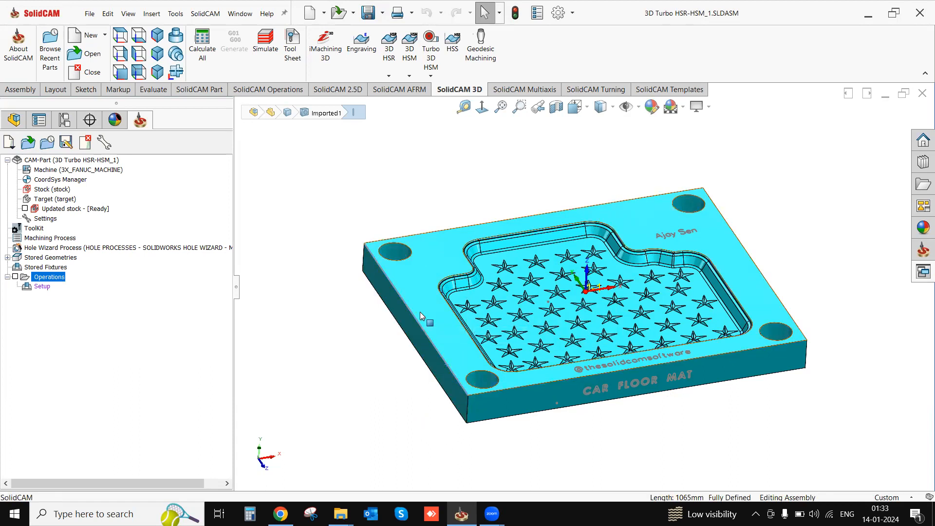
click(469, 411)
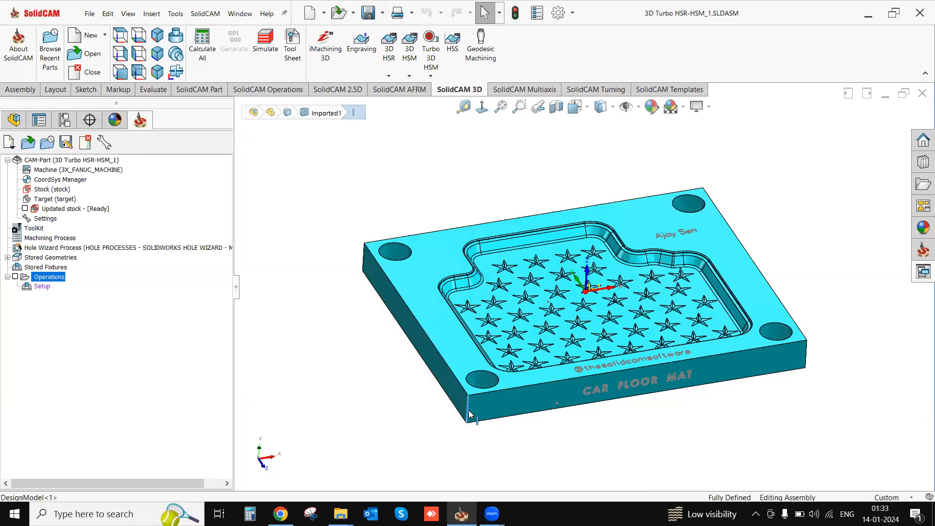
click(739, 441)
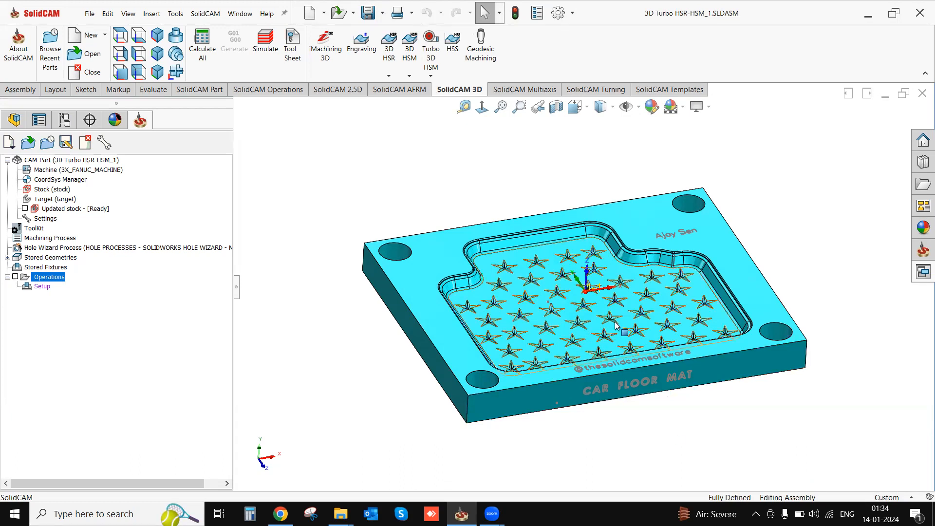
middle_drag(627, 310, 625, 317)
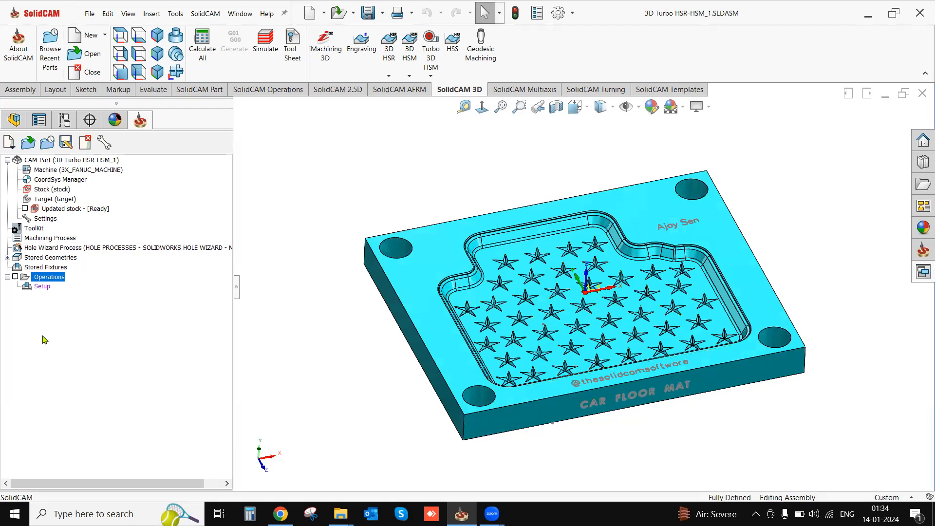
- Add a Turbo 3D HSR milling operation to the CAM part's operations
right_click(52, 281)
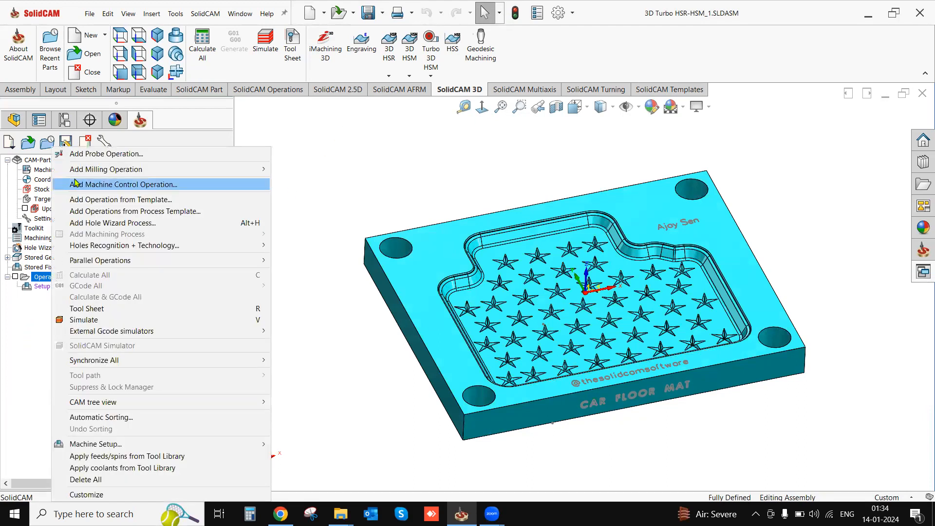
mouse_move(171, 175)
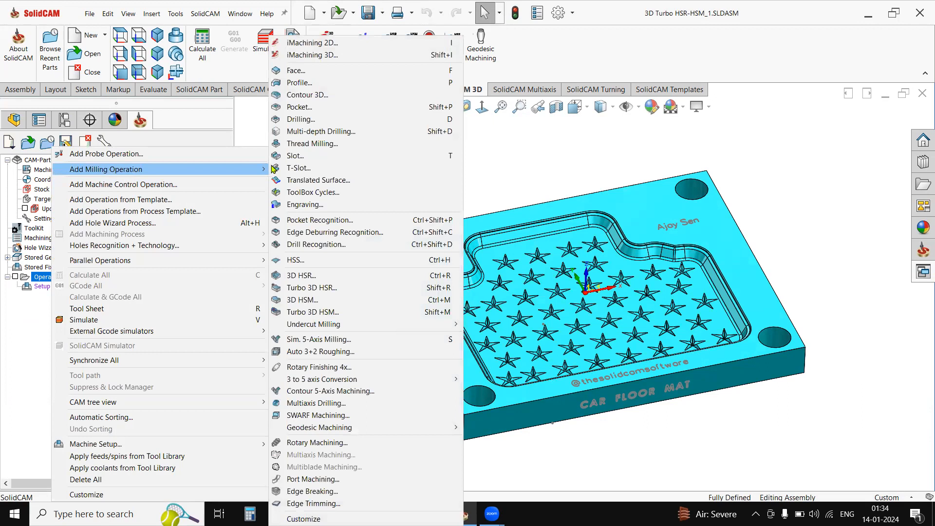
click(317, 289)
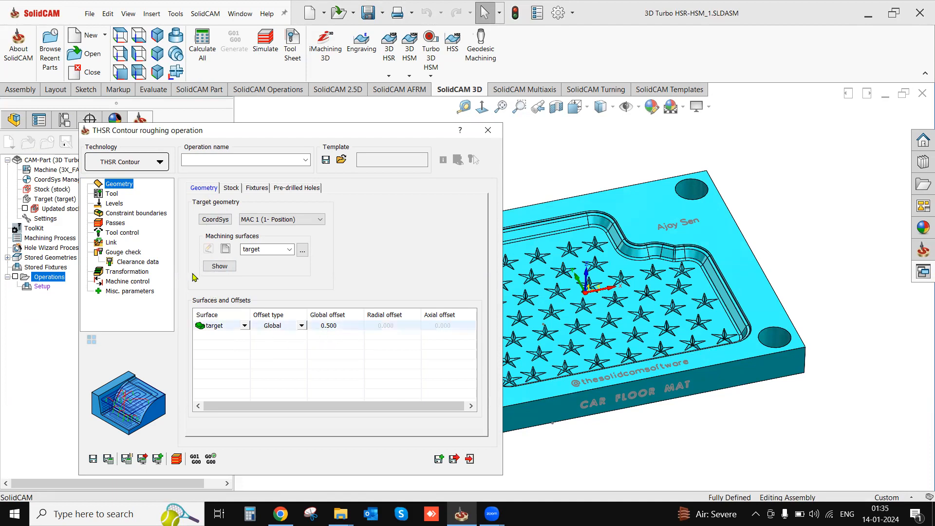
- Create a bull nose mill with 80 mm diameter and 6 mm corner radius as the roughing operation's tool
click(115, 195)
click(261, 383)
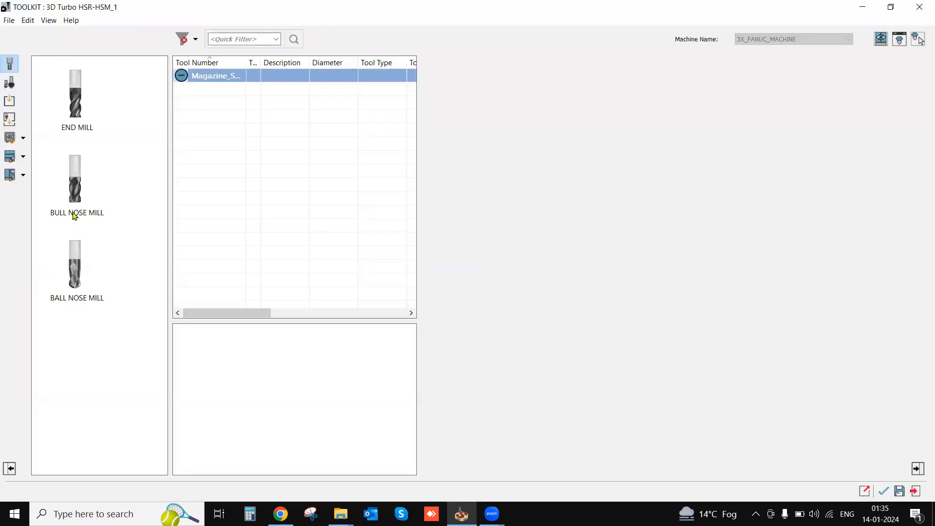
drag(75, 211, 403, 221)
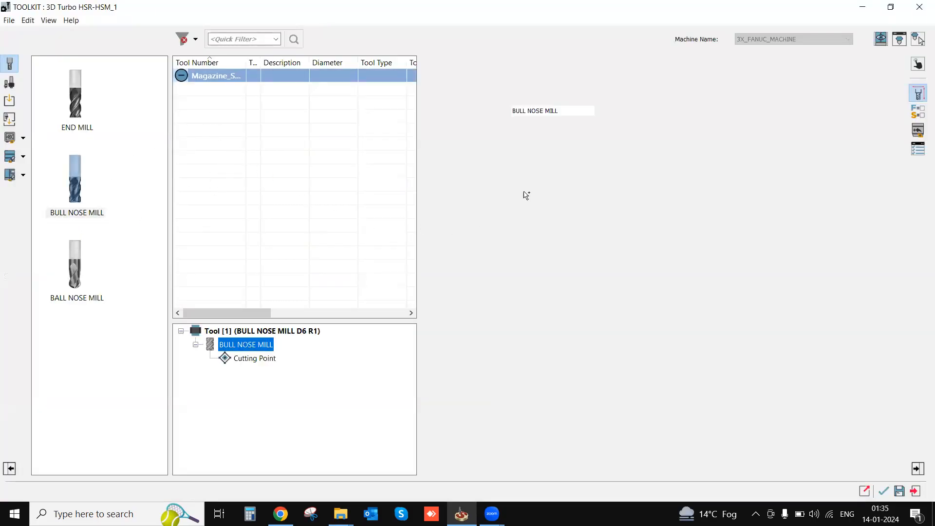
click(542, 162)
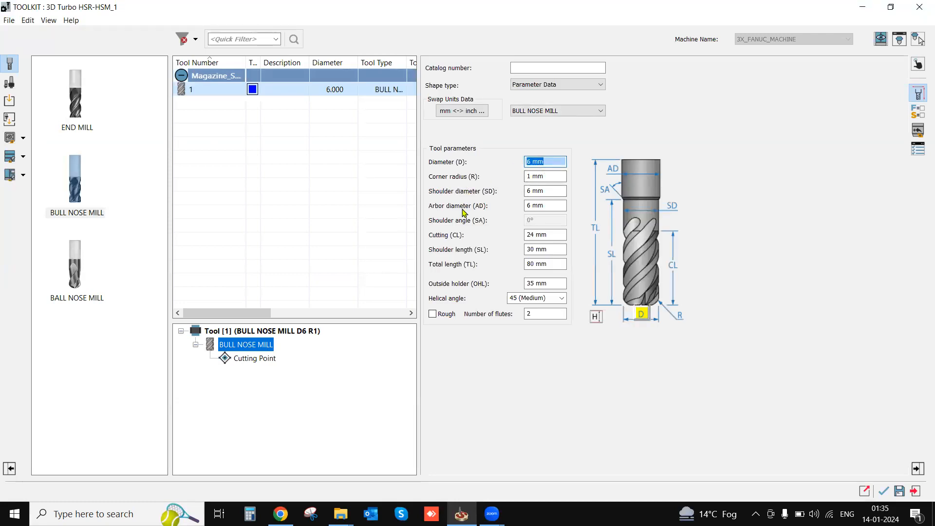
text(80)
click(552, 177)
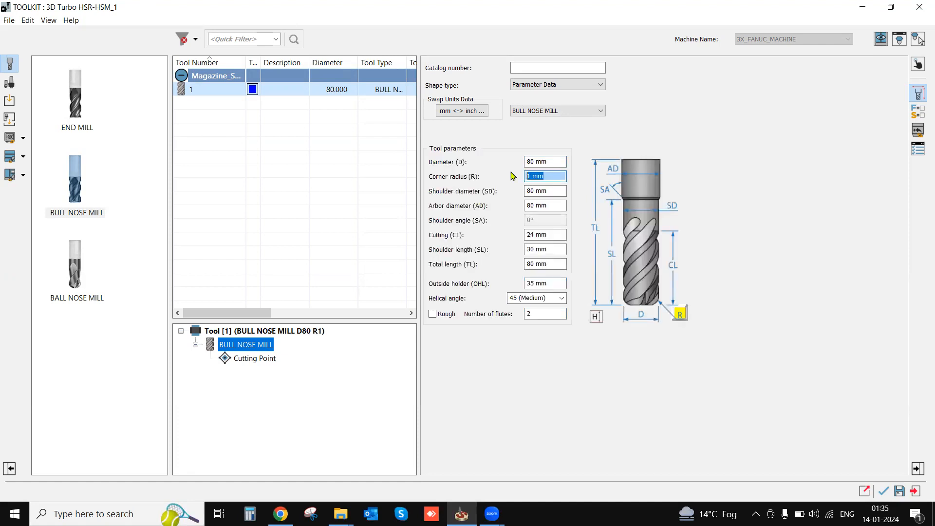
text(6)
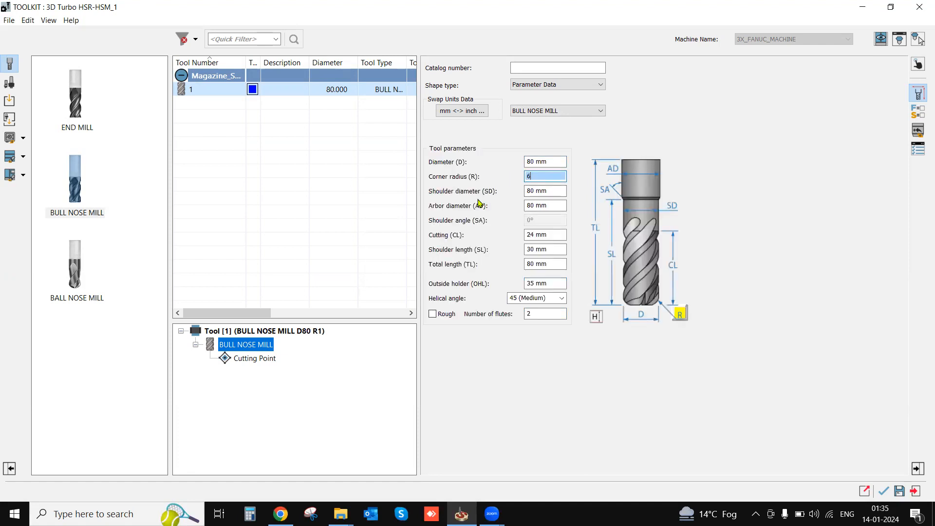
click(551, 191)
click(884, 490)
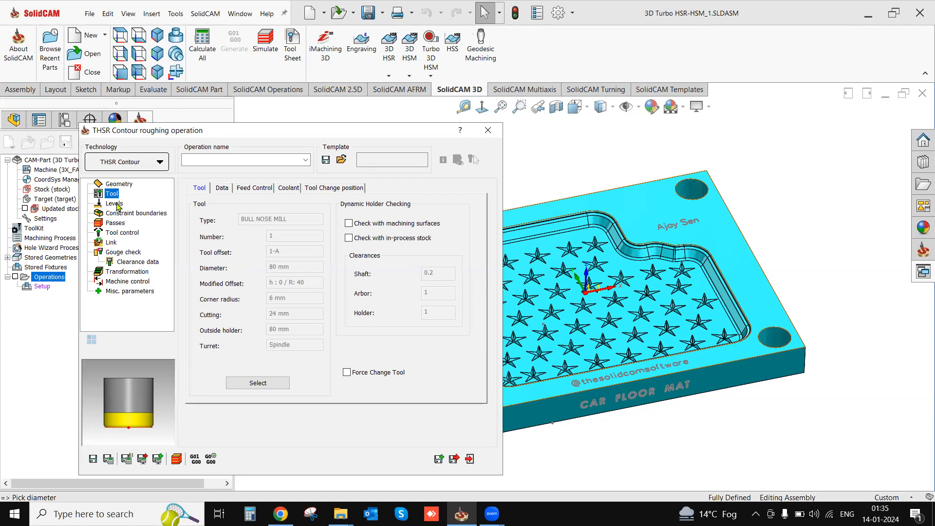
- Review the tool's feed and spin data and set the clearance plane height to User-defined
click(225, 190)
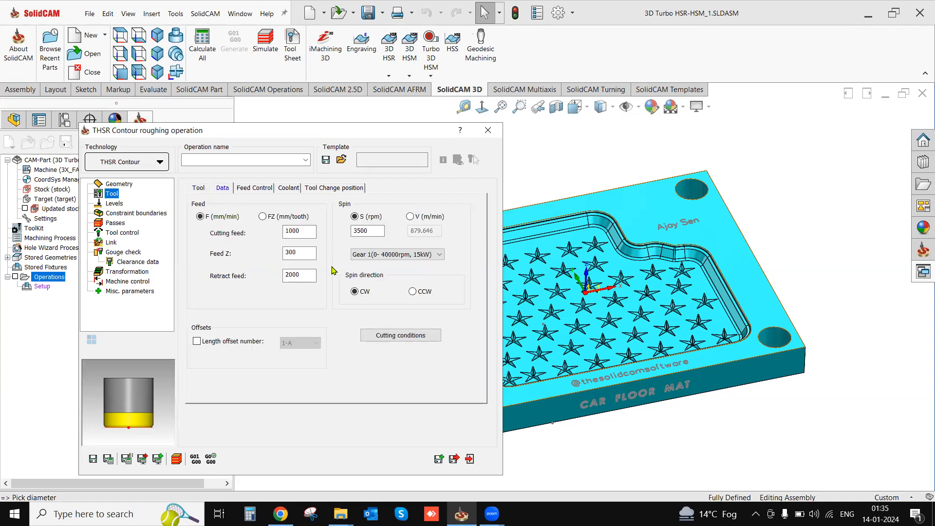
click(114, 203)
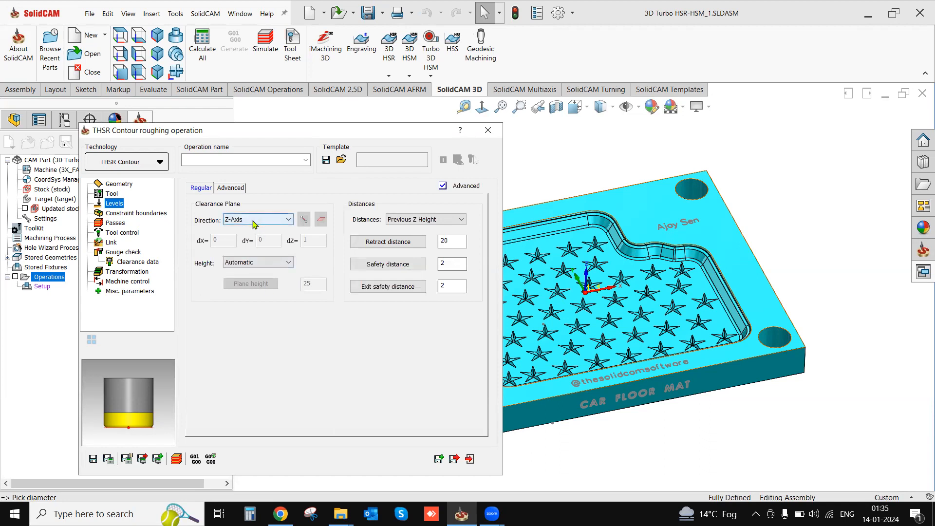
click(258, 263)
click(263, 279)
drag(314, 284, 295, 291)
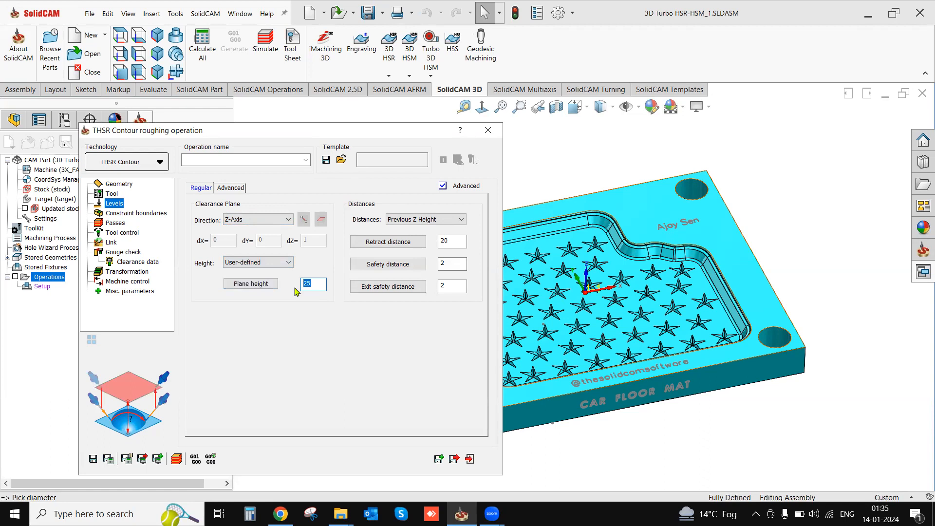
- Define a manually created, user-defined constraint boundary from the closed chain along the pocket's upper edge
click(145, 213)
click(203, 252)
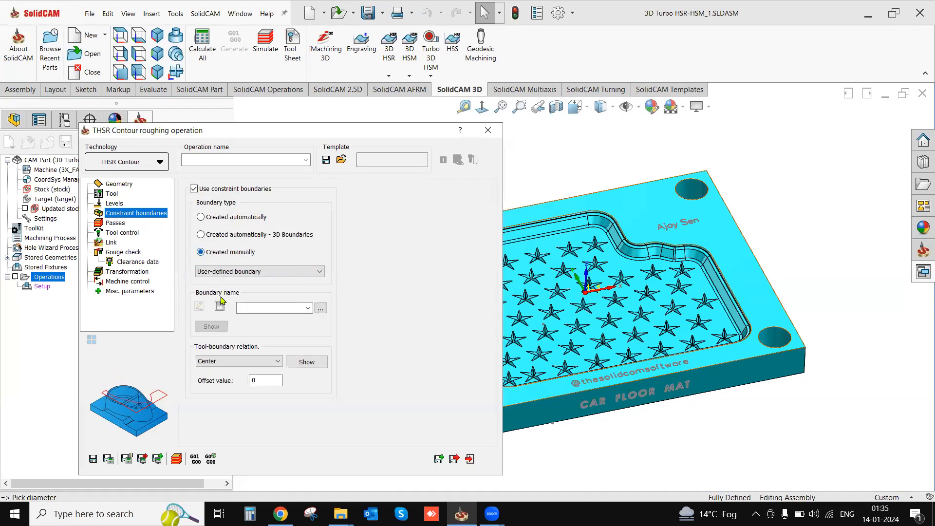
click(220, 306)
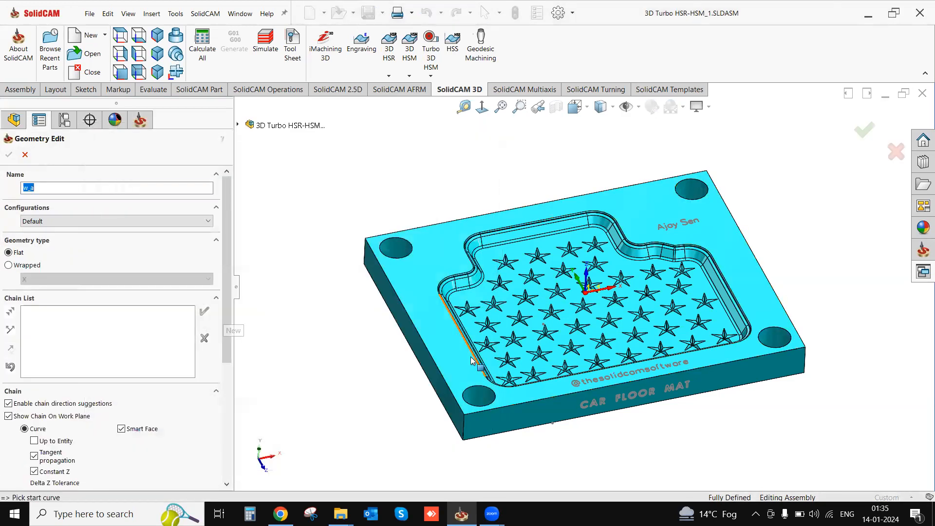
click(473, 356)
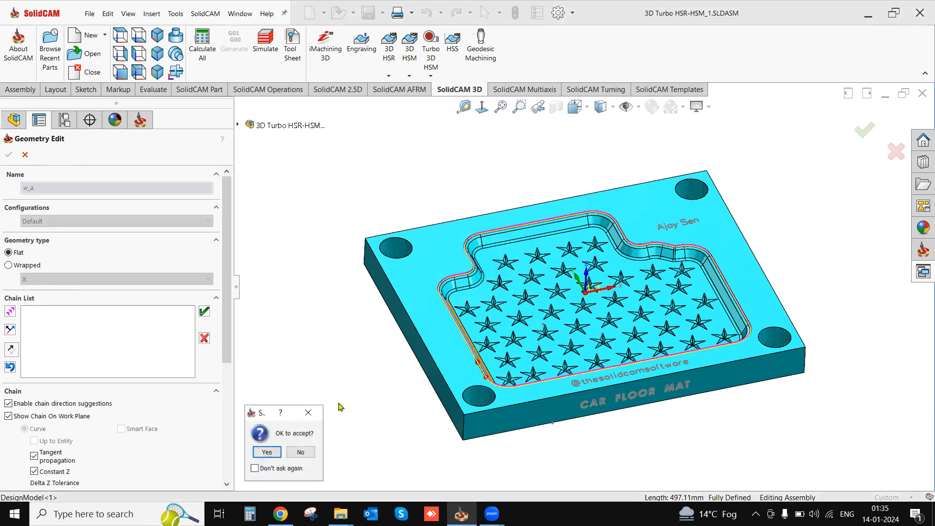
click(267, 452)
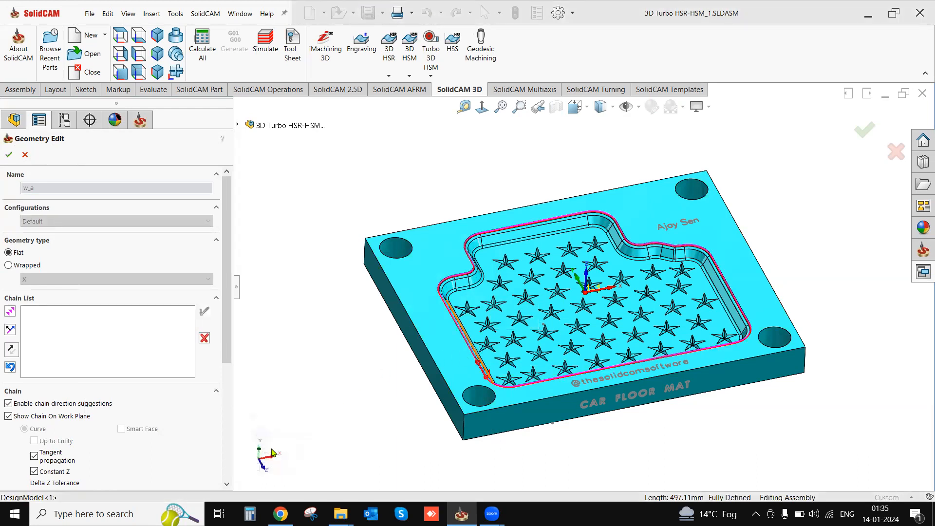
click(10, 155)
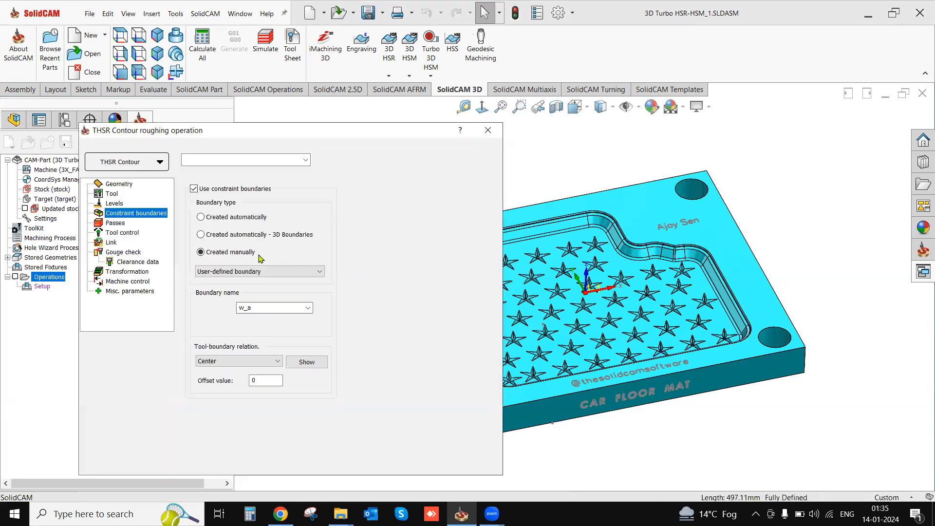
- Set the roughing passes' step down to 2 and the cutting method to Zigzag
click(117, 223)
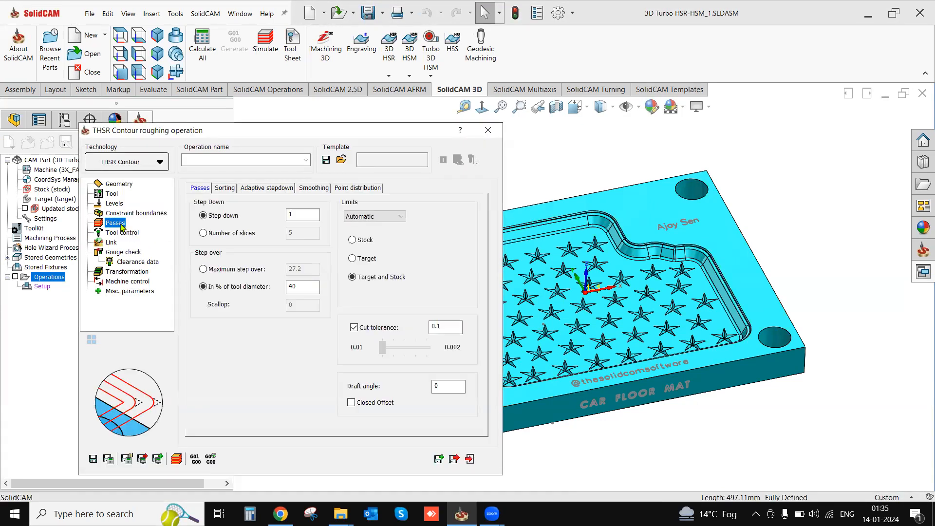
double_click(296, 215)
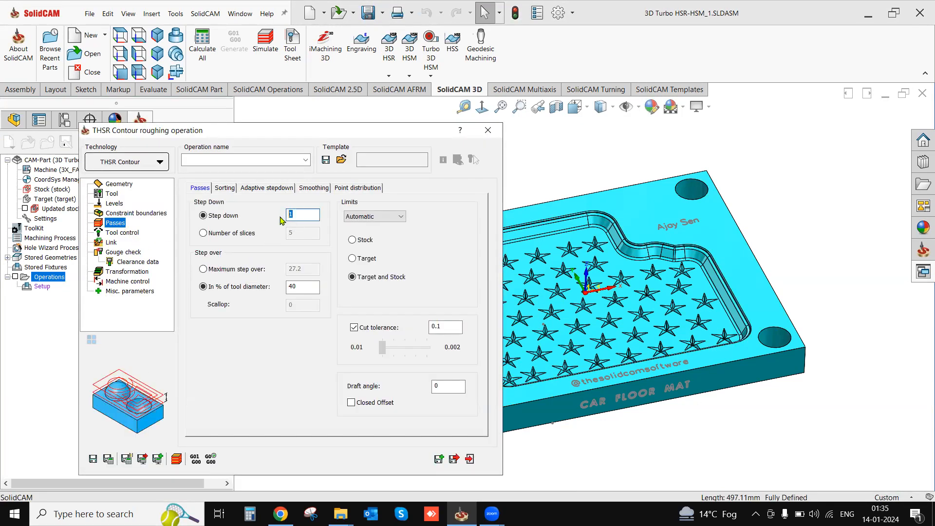
text(2)
click(225, 190)
click(317, 225)
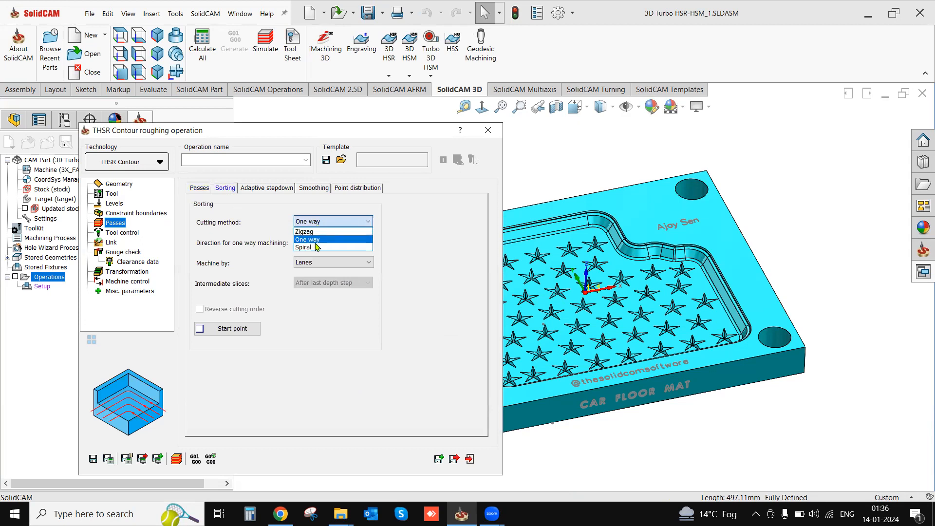
click(315, 233)
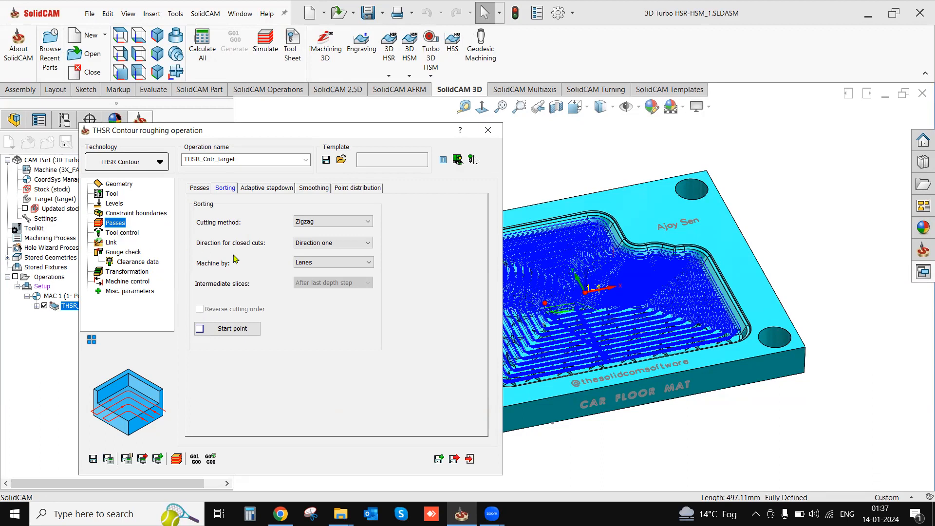
- Set the step down to 0.5 and the maximum step over to 60, recalculate the toolpath and exit the THSR operation
click(112, 195)
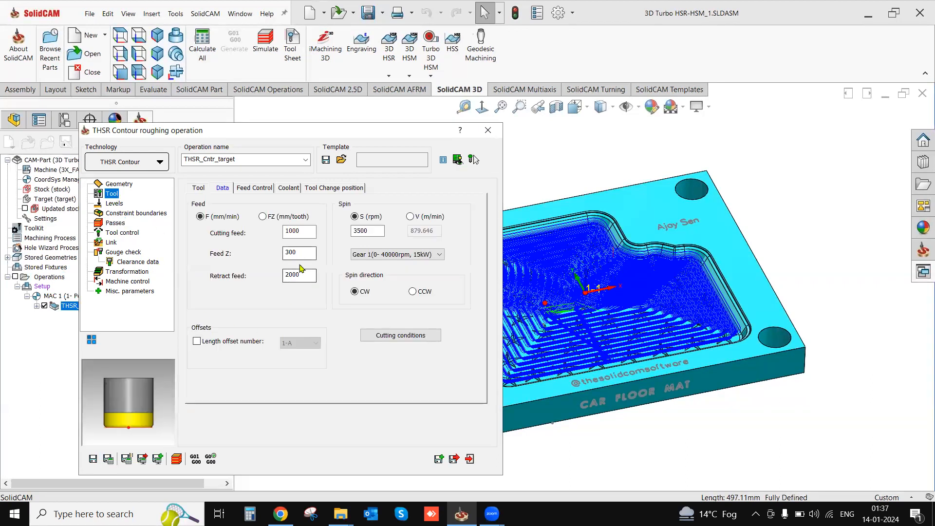
click(117, 222)
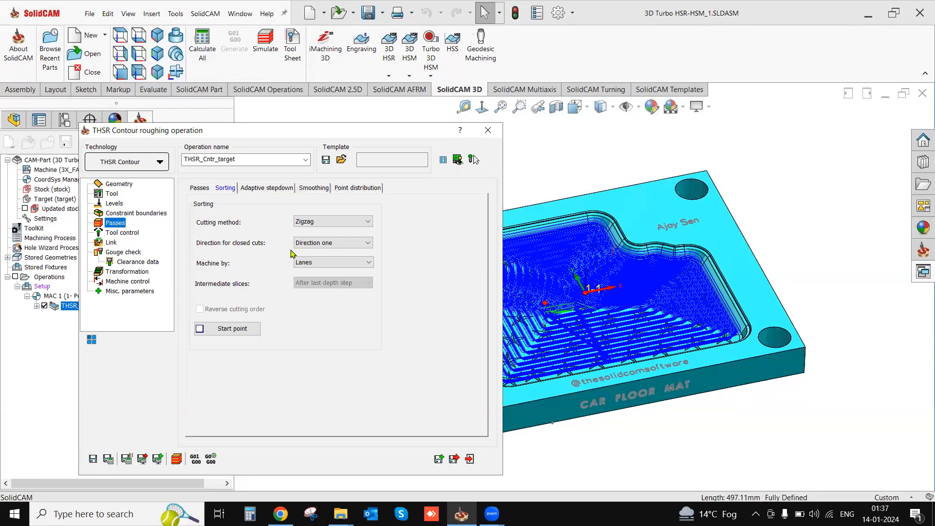
click(200, 187)
double_click(287, 215)
text(0.5)
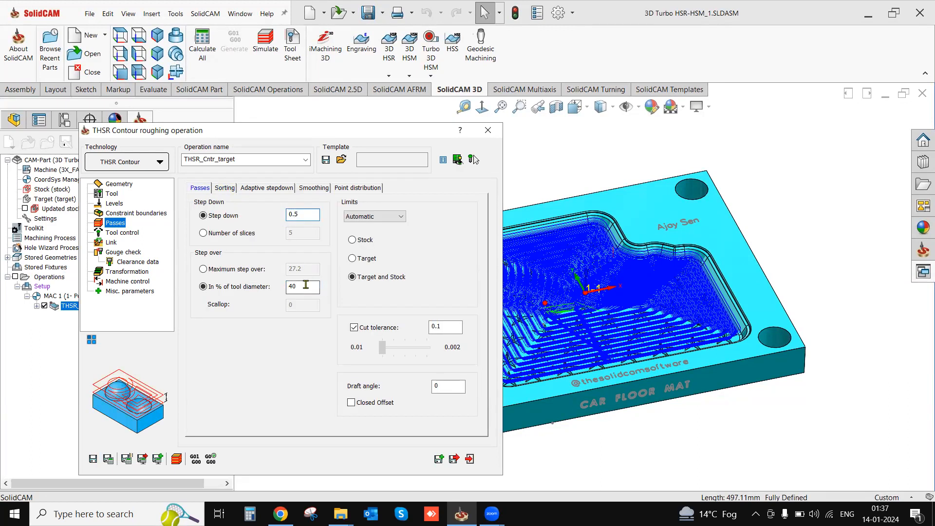
click(213, 271)
double_click(296, 268)
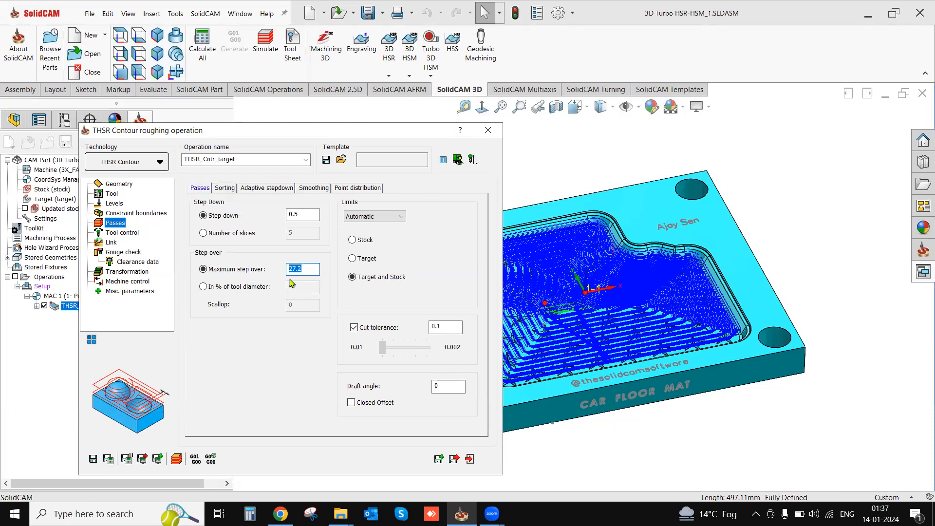
text(60)
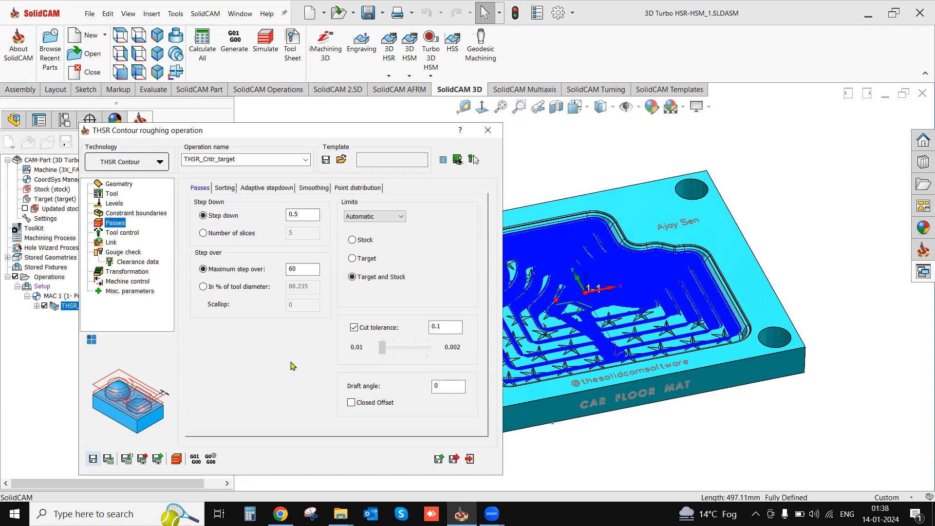
click(469, 459)
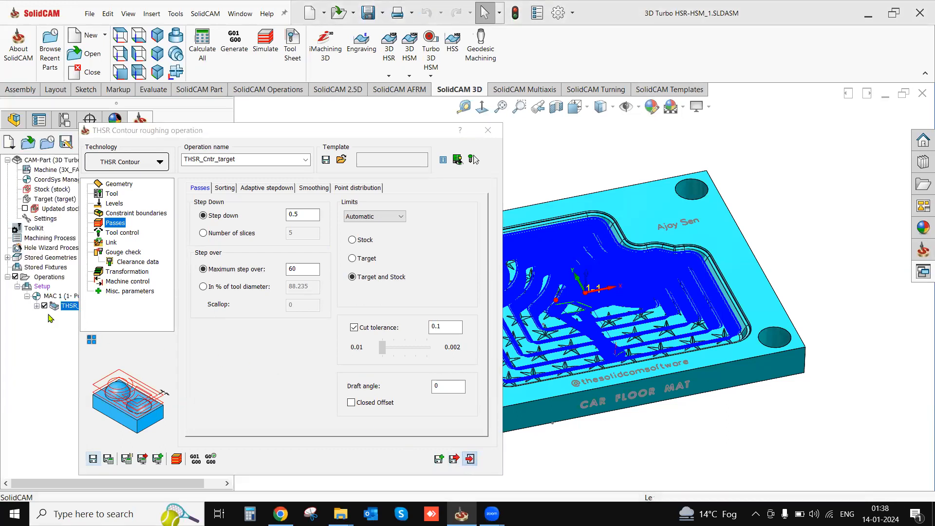
- Start a 3D HSR contour roughing operation and assign tool 1, the 80 mm bull nose mill with 6 mm corner radius
click(389, 75)
click(415, 100)
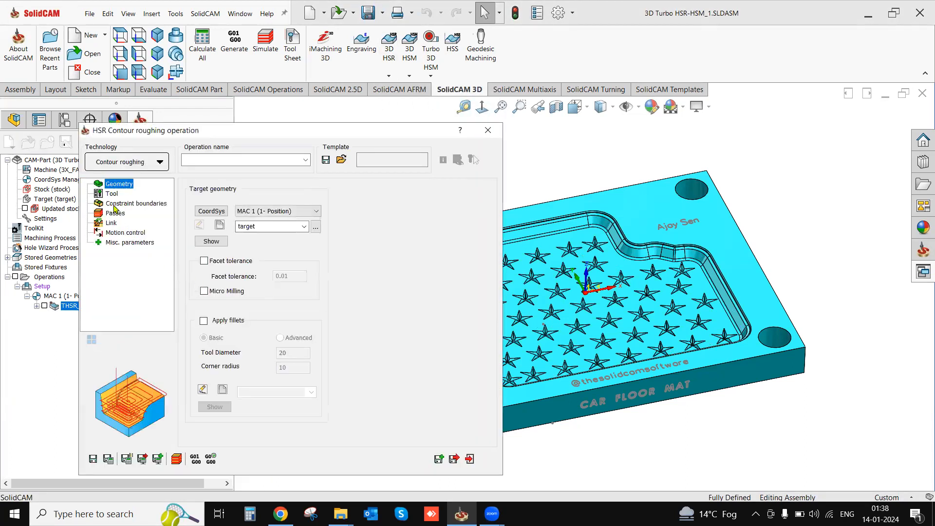
click(112, 194)
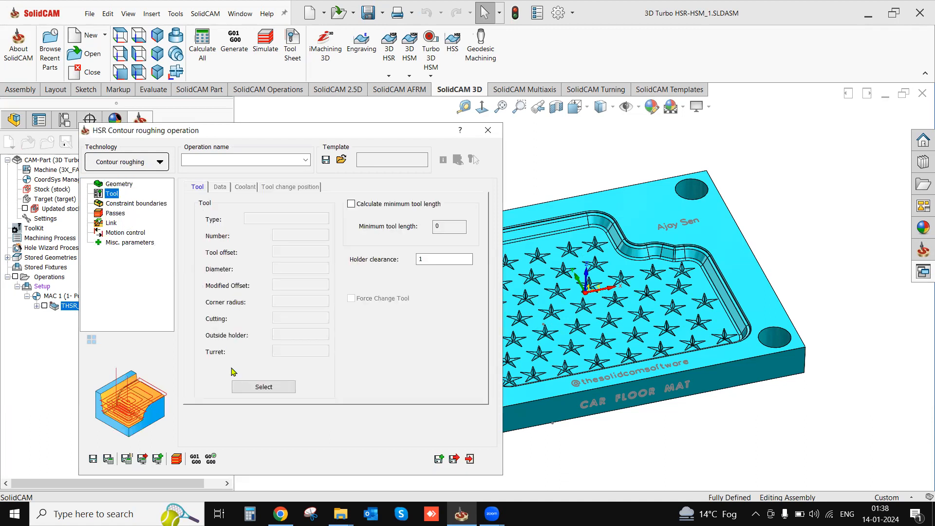
click(248, 389)
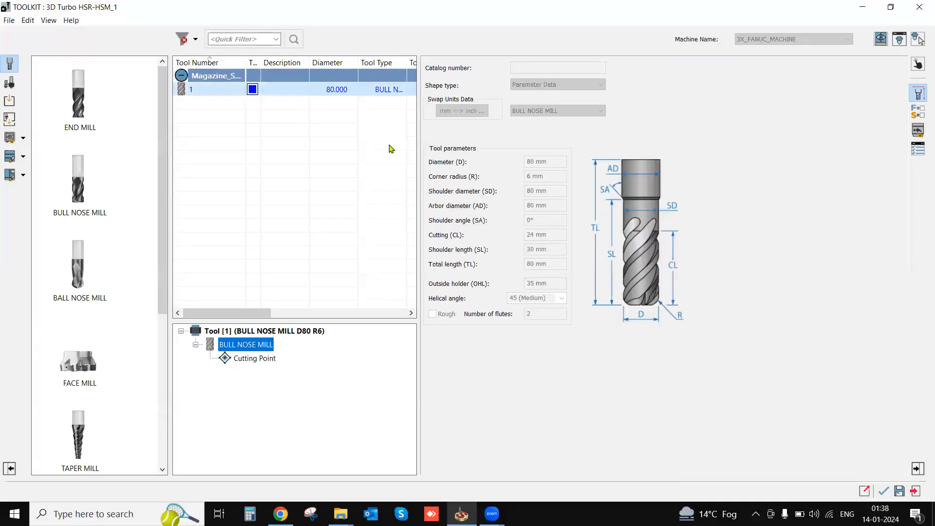
click(883, 491)
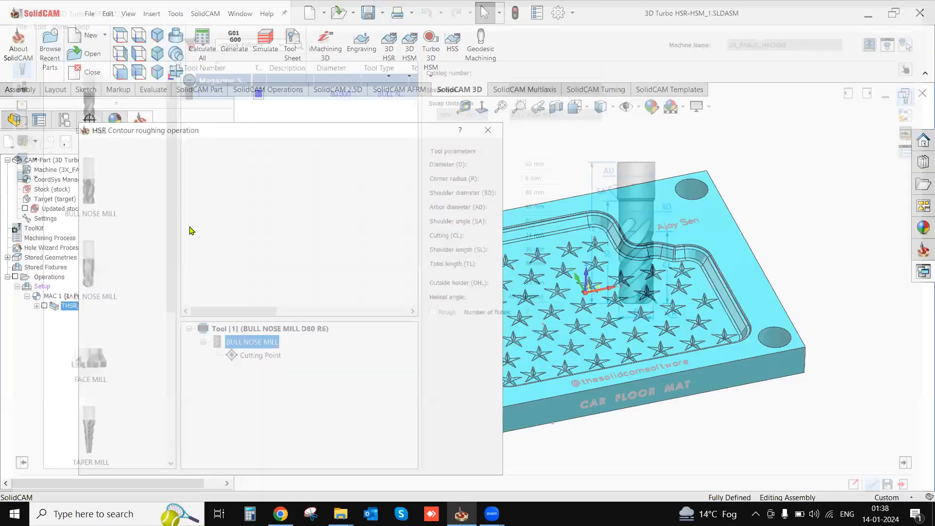
- Use the existing user-defined boundary w_a as the HSR operation's manually created constraint boundary
click(128, 204)
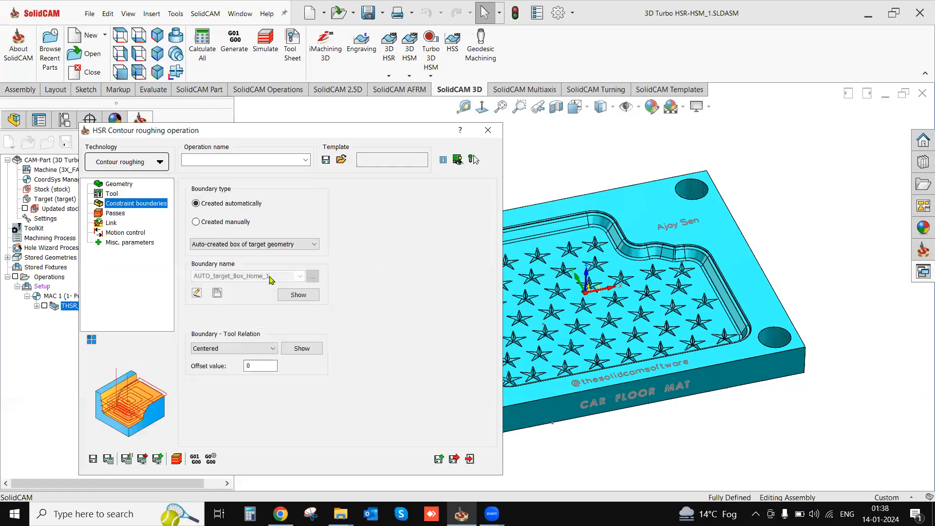
click(300, 277)
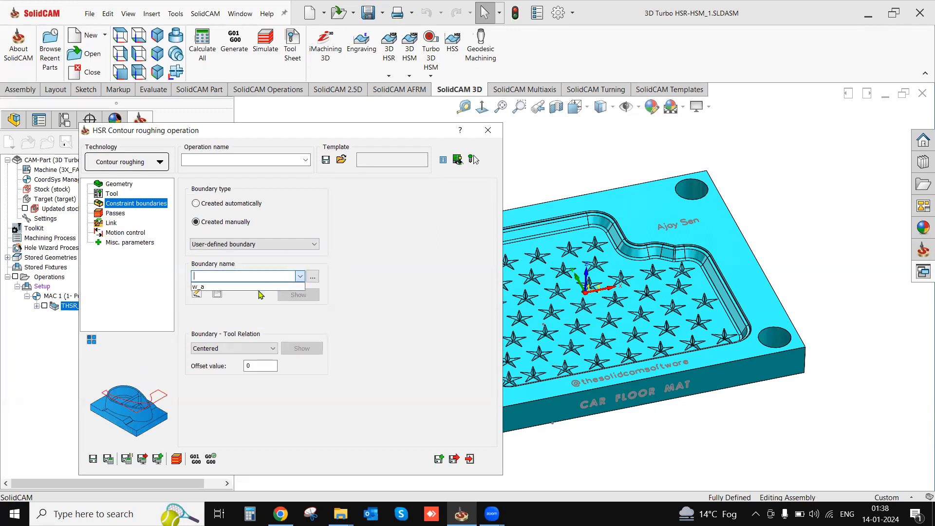
click(232, 285)
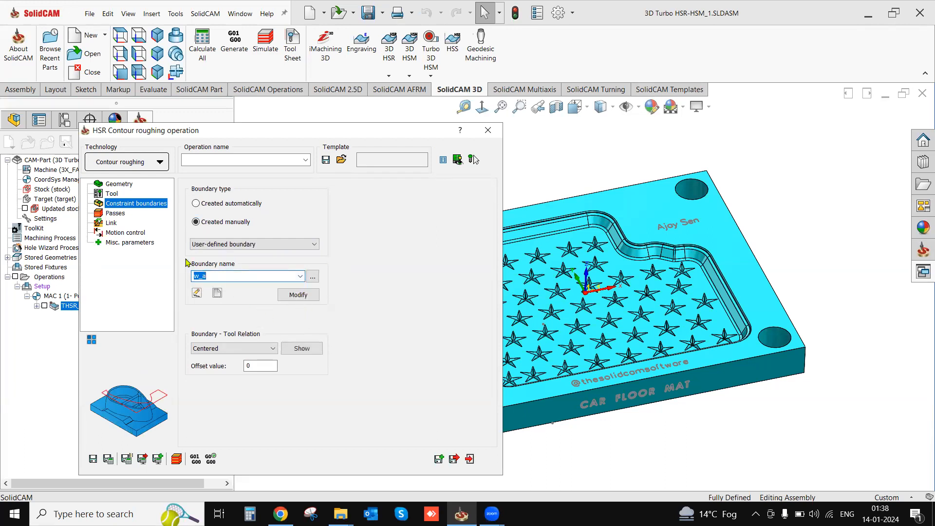
- Enable Max. Offset, Detect Flat Areas and Refine corners for the HSR contour roughing passes
click(119, 214)
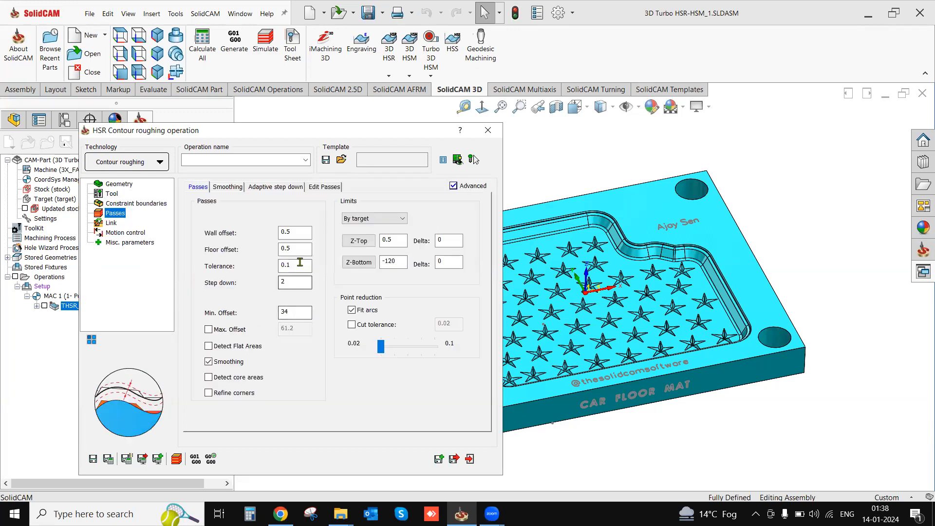
double_click(299, 282)
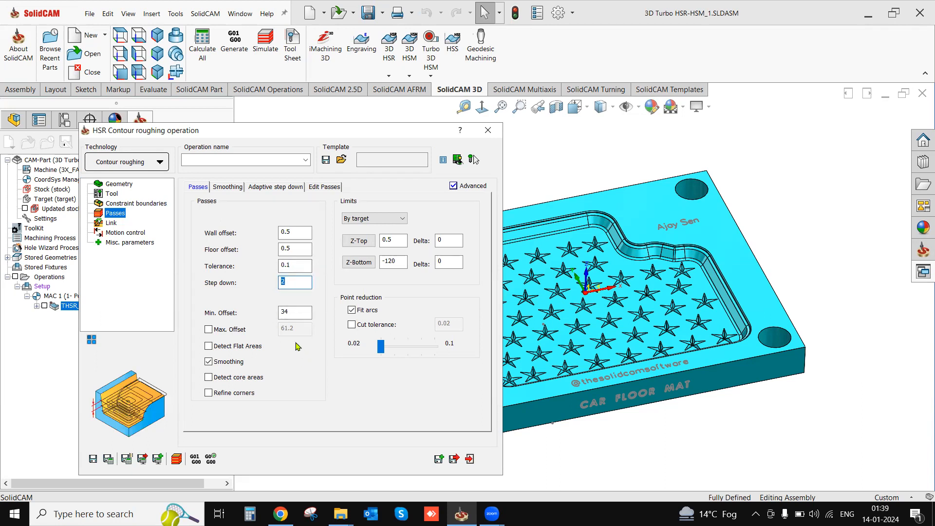
click(218, 348)
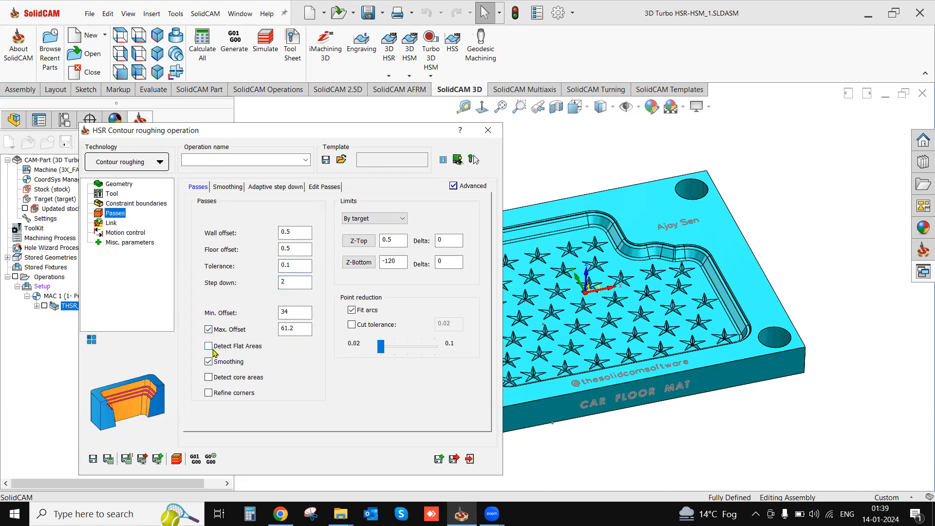
click(210, 391)
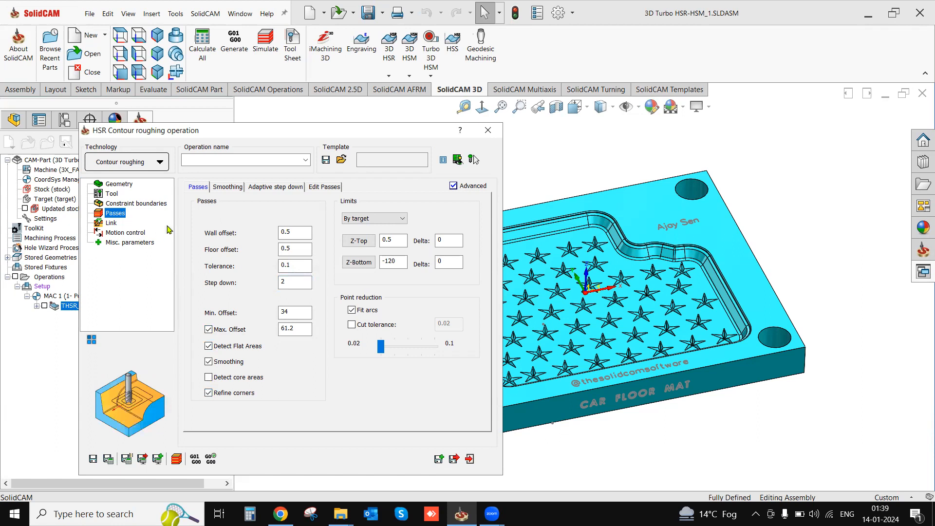
- Set the HSR link's retract style to Minimal vertical retract, then save and calculate the operation
click(110, 223)
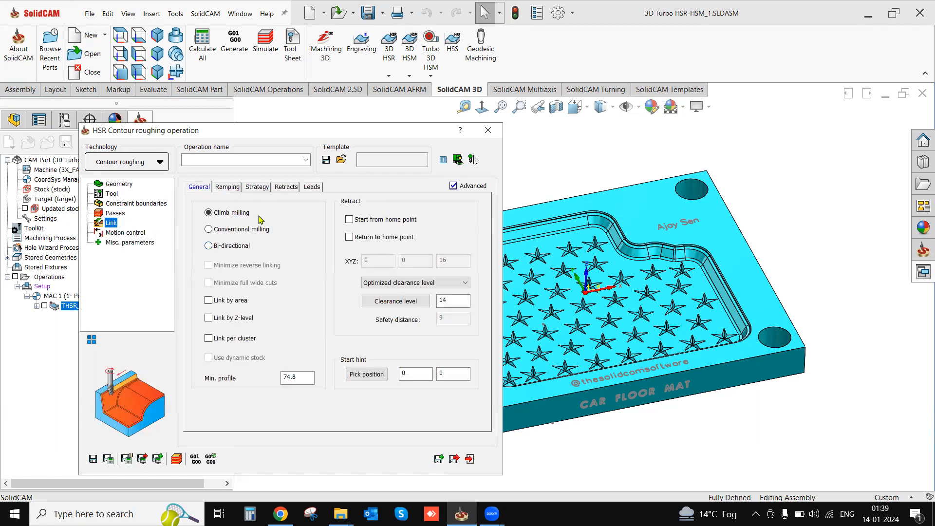
click(286, 187)
click(209, 234)
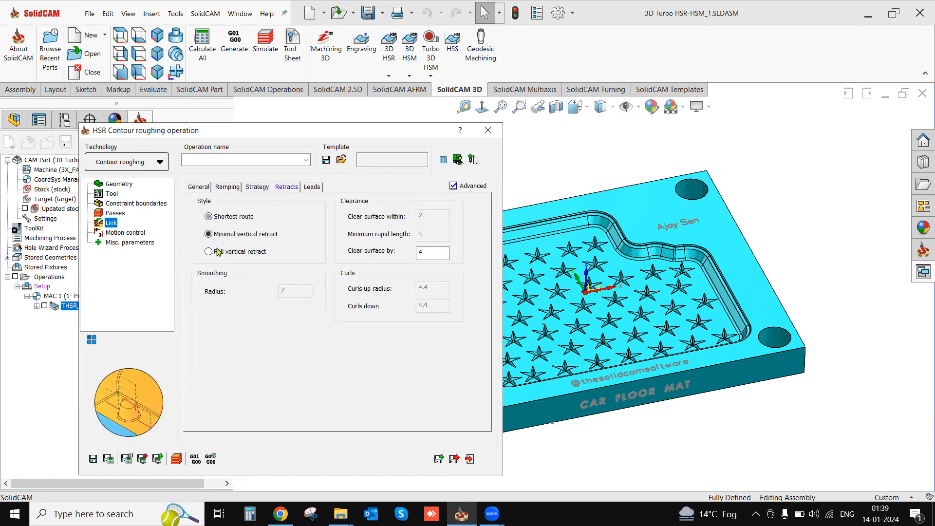
click(110, 459)
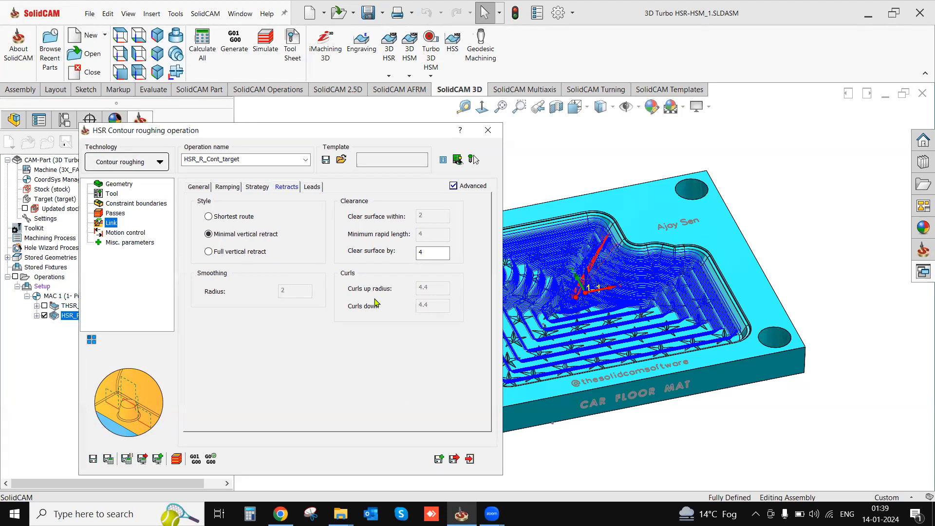
- Set the HSR passes' step down to 0.5, recalculate the toolpath and exit the operation
click(117, 213)
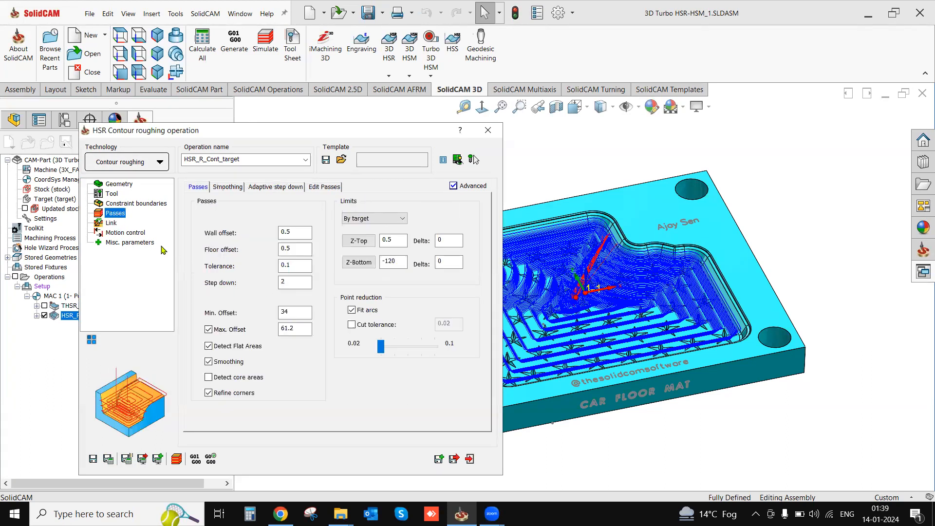
double_click(287, 282)
text(0.5)
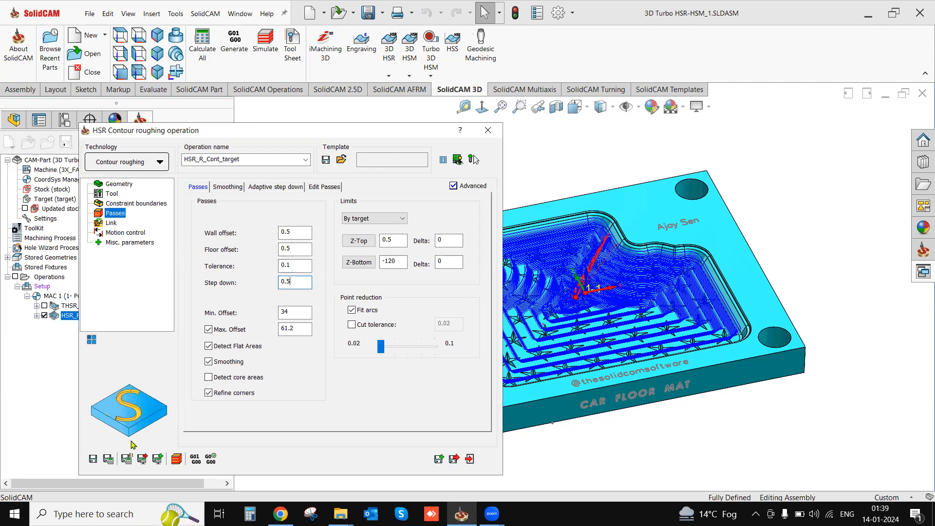
click(109, 460)
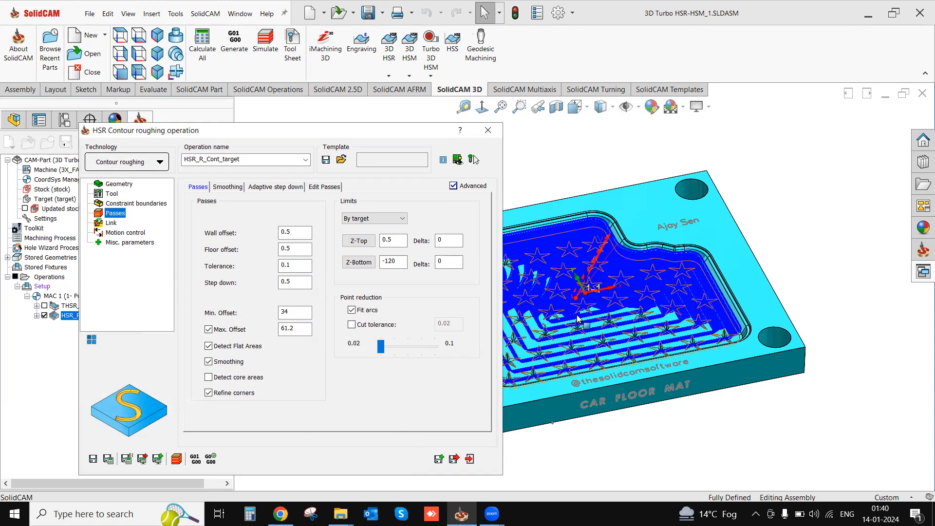
scroll(572, 317, down, 1)
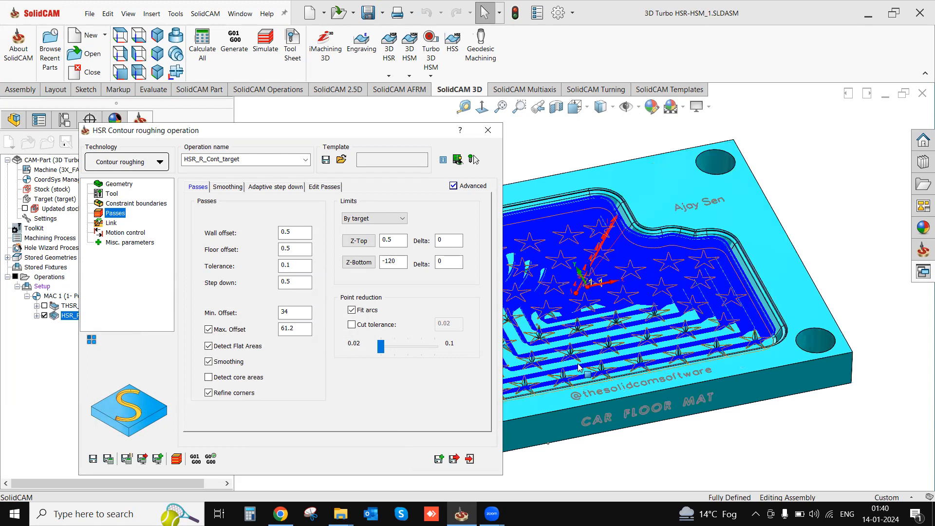
click(470, 458)
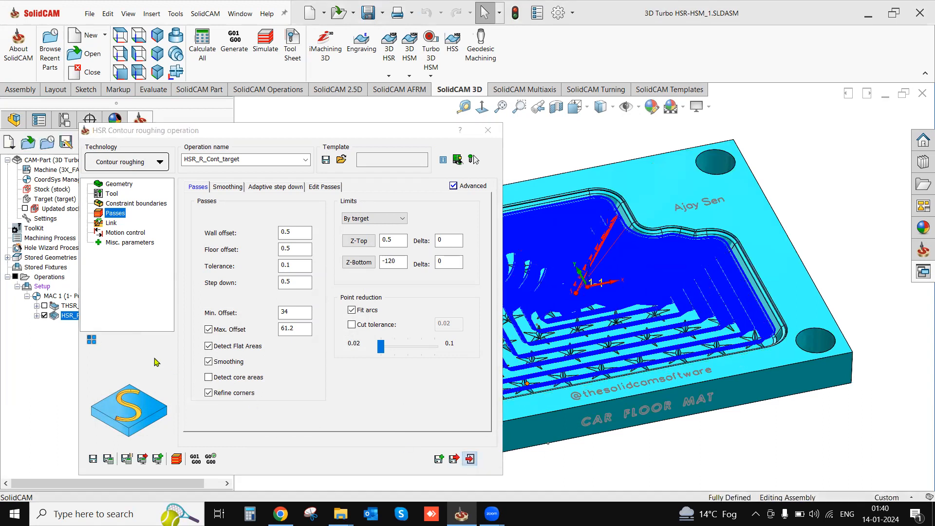
- Hide the HSR toolpath and set the THSR contour roughing operation's step down to 0.2
click(44, 316)
double_click(71, 306)
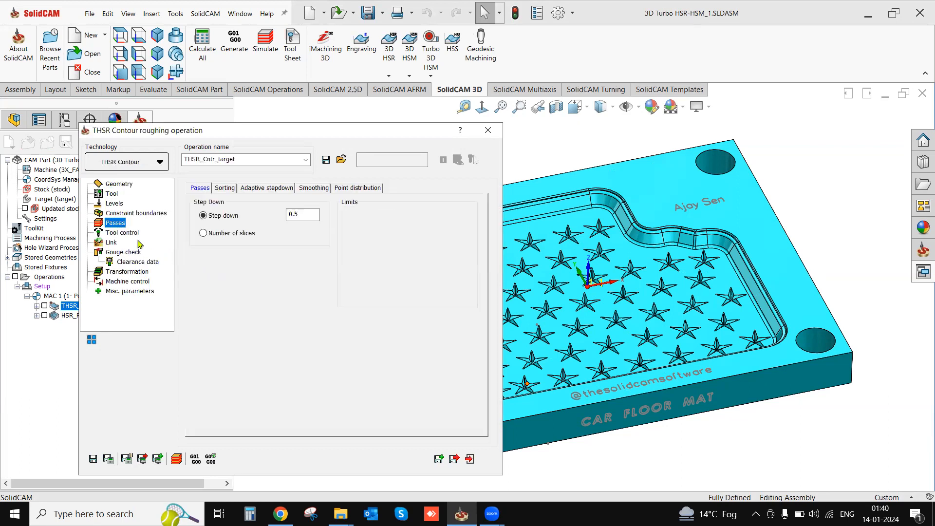
double_click(288, 216)
text(0.2)
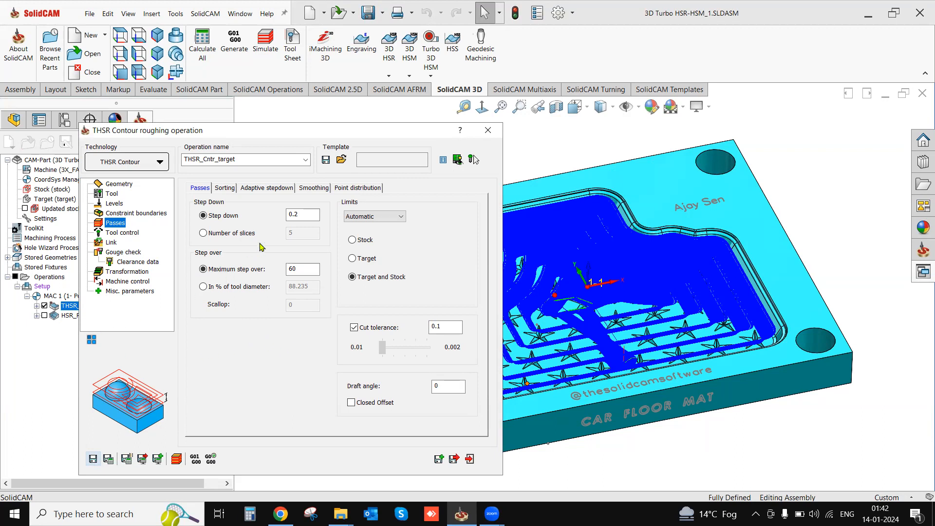
- Set the THSR passes' step down to 2, save and calculate the toolpath, and exit the operation
double_click(299, 216)
text(2)
click(107, 459)
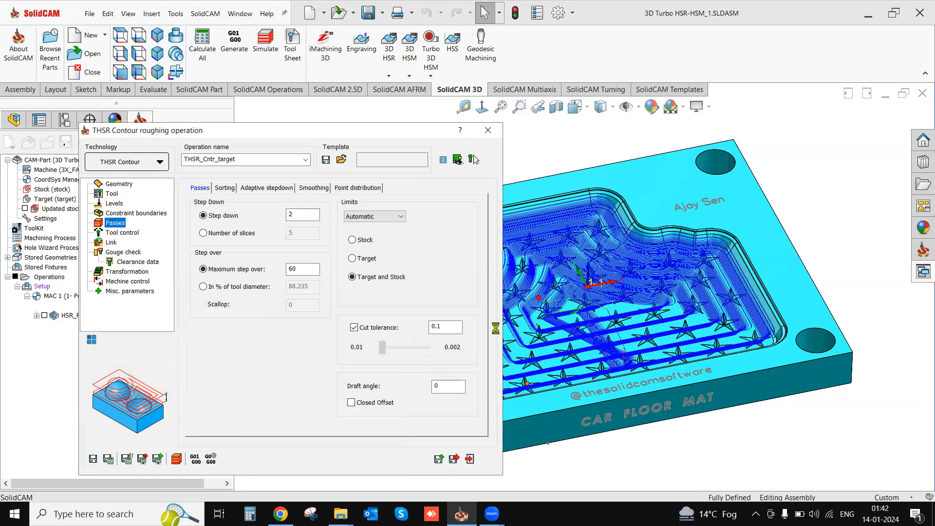
click(470, 458)
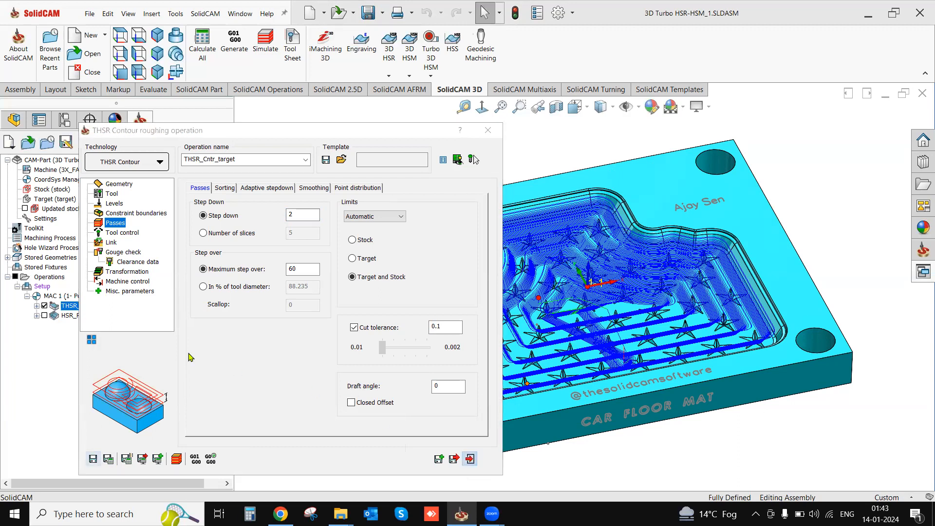
- Delete the HSR contour roughing operation from the setup
right_click(68, 321)
click(99, 502)
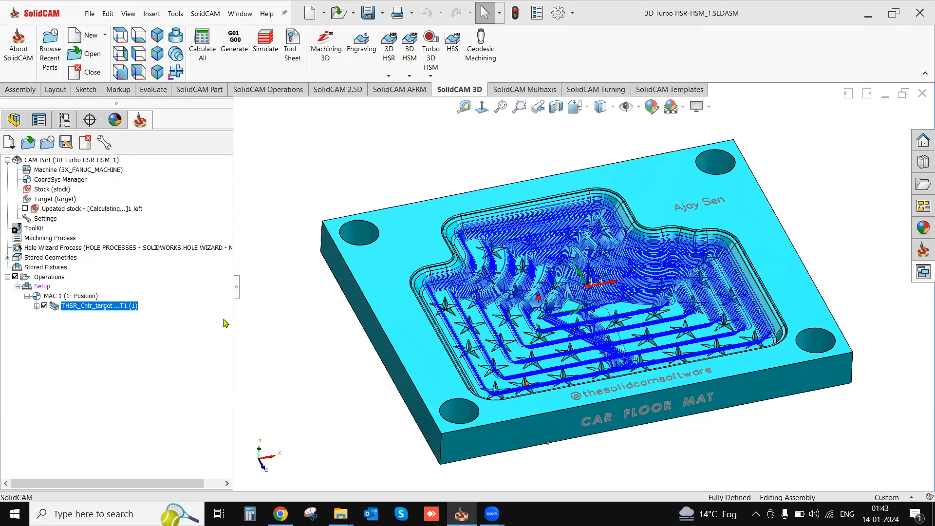
- Simulate the THSR contour roughing operation in SolidVerify, examine how it clears the pocket, and exit the simulation
right_click(99, 307)
click(134, 192)
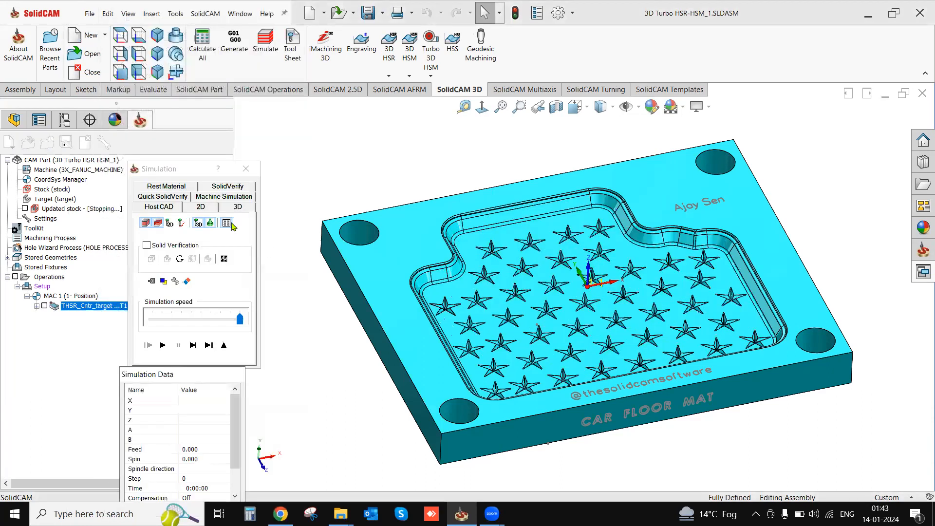
click(222, 187)
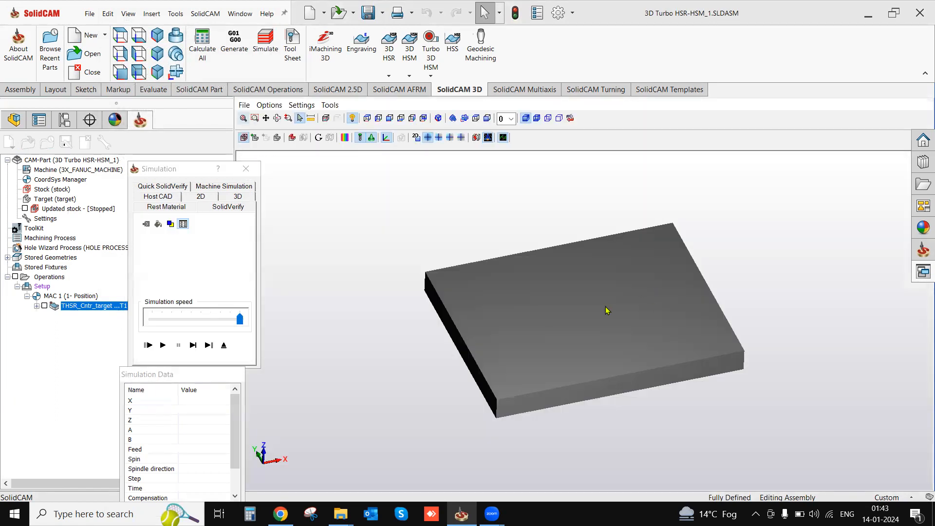
click(164, 345)
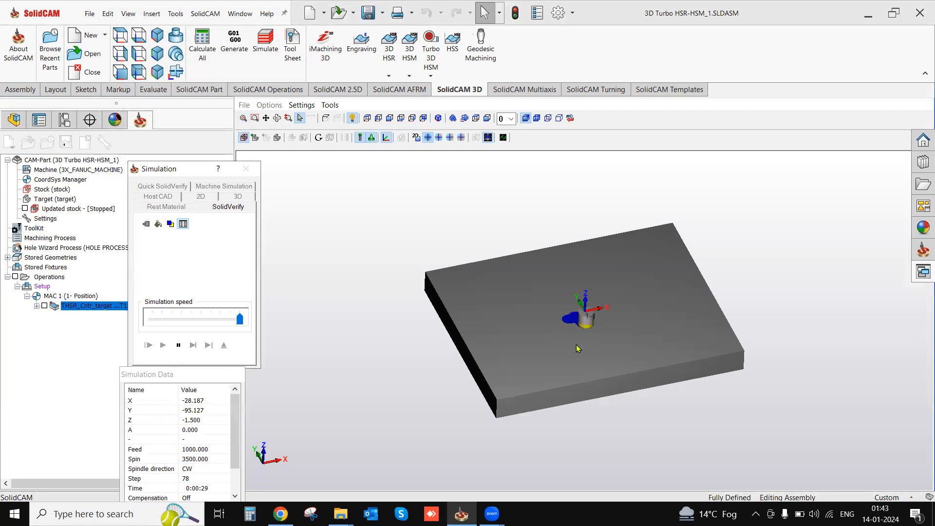
scroll(577, 344, up, 2)
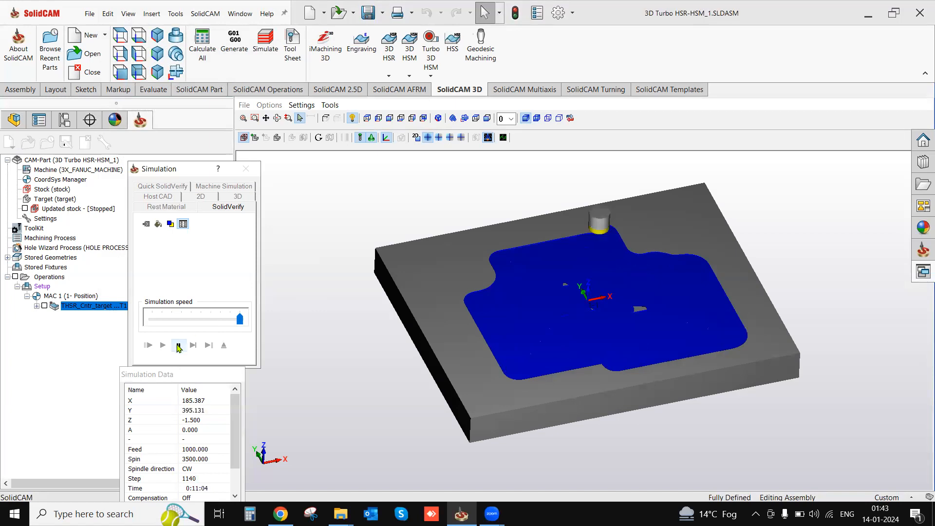
click(224, 345)
- Reopen the THSR contour roughing operation and set the passes' maximum step over to 50
double_click(89, 306)
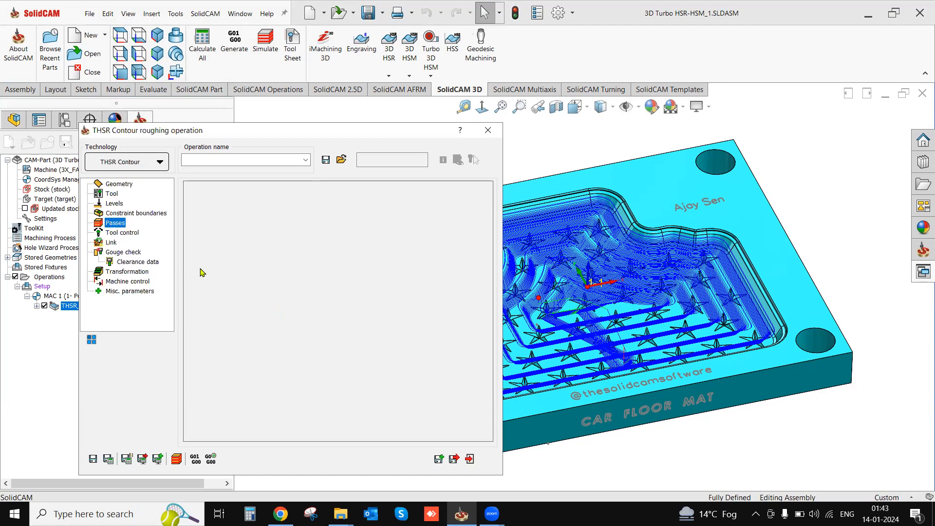
double_click(294, 271)
text(50)
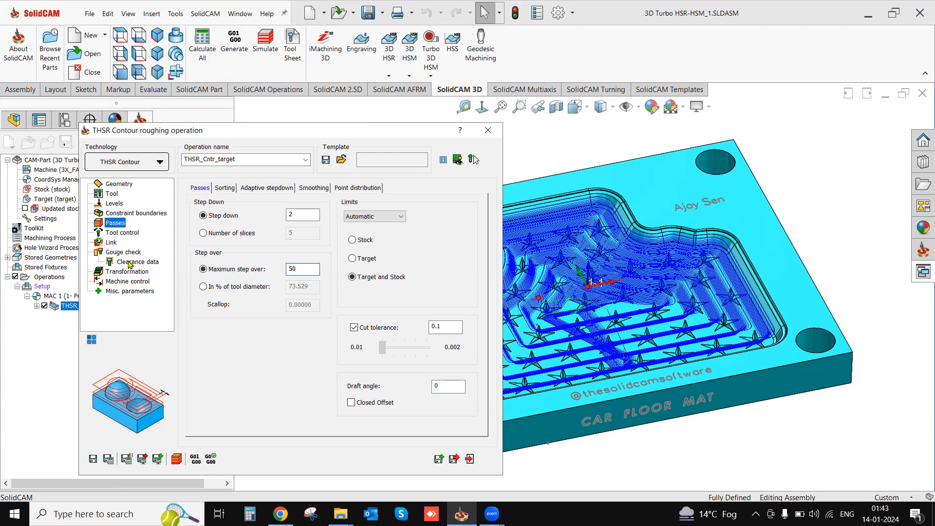
- Review the THSR ramping and sorting settings and enable Remove corner pegs in the passes' smoothing options
click(111, 243)
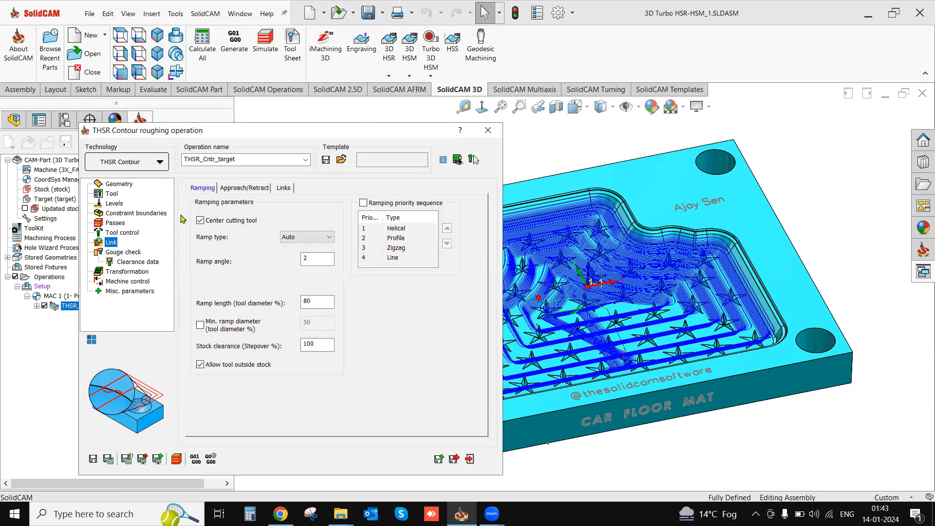
click(116, 223)
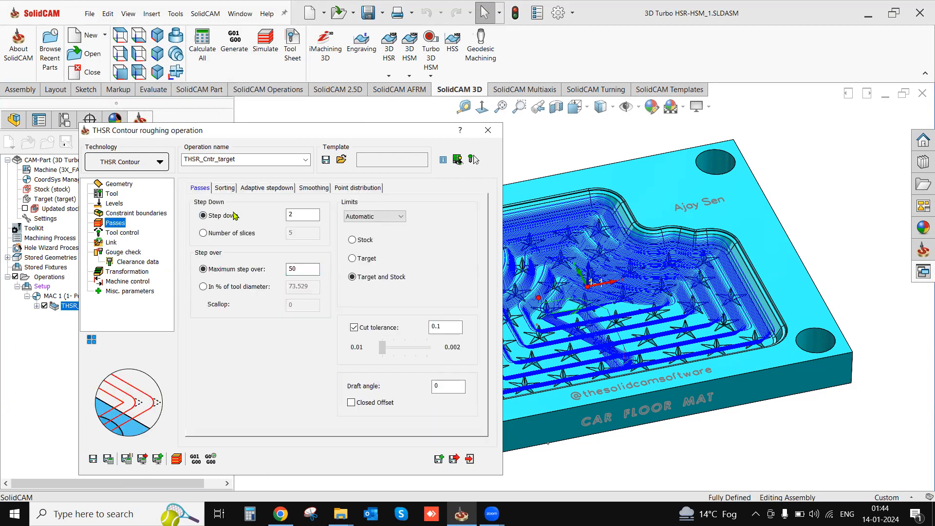
click(225, 189)
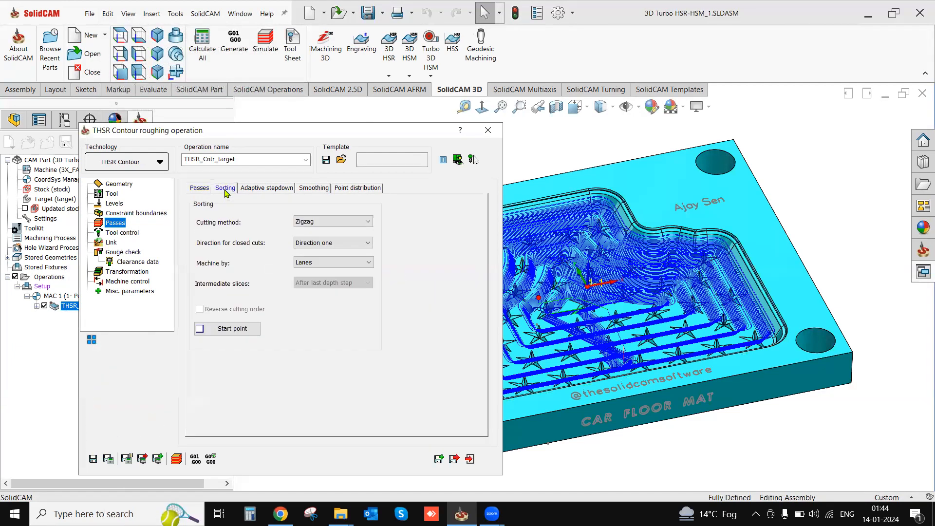
click(303, 190)
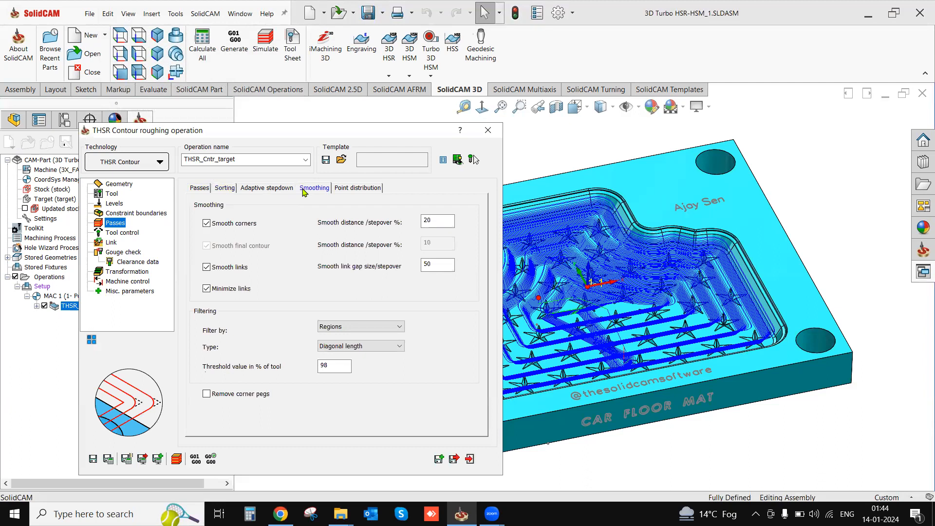
click(207, 395)
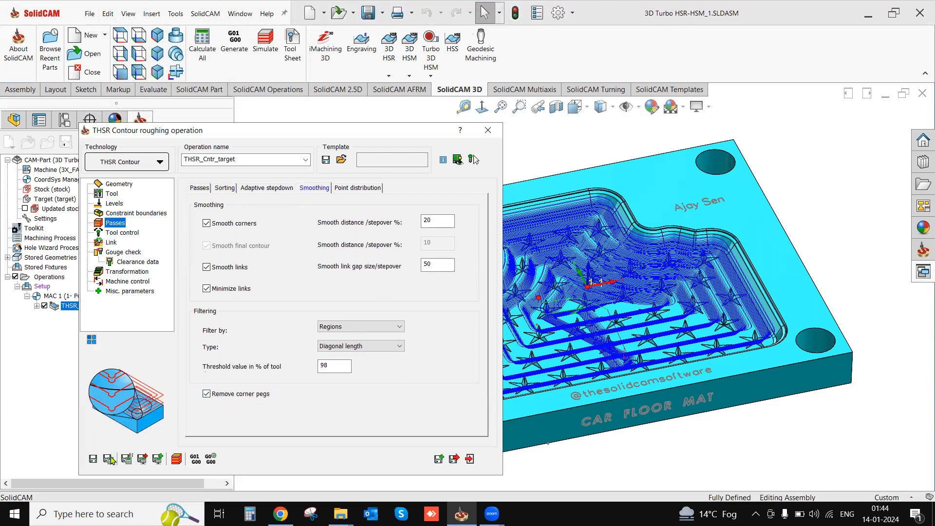
- Examine the THSR contour roughing toolpath around the star features and across the pocket's corners
scroll(676, 326, down, 5)
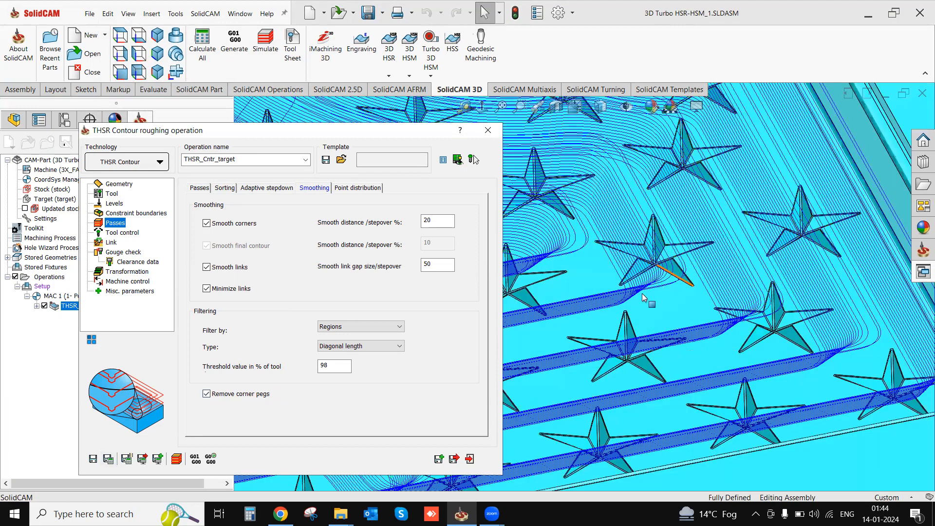
middle_drag(634, 353, 635, 359)
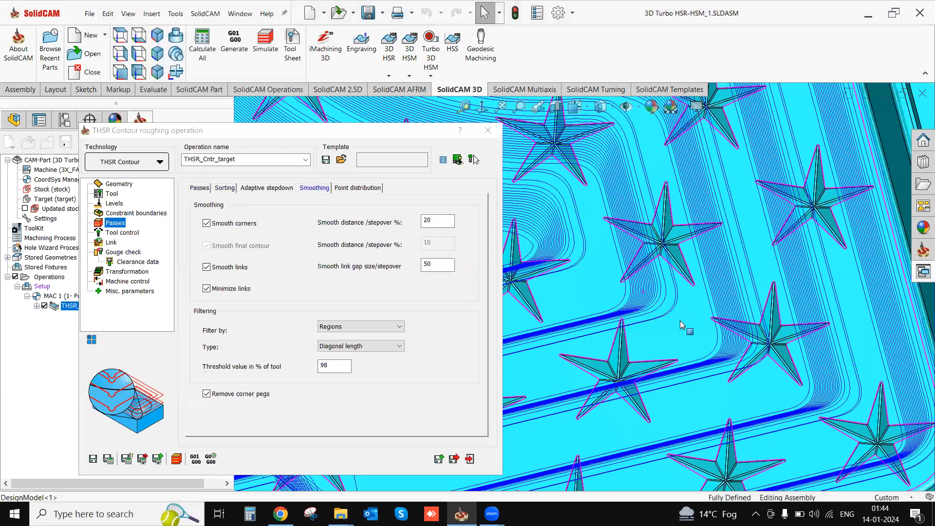
click(513, 334)
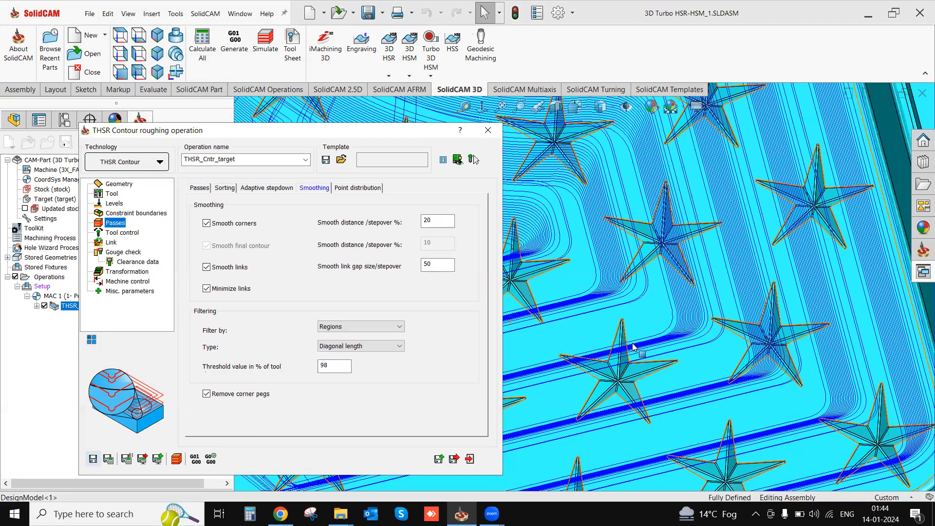
scroll(787, 364, up, 5)
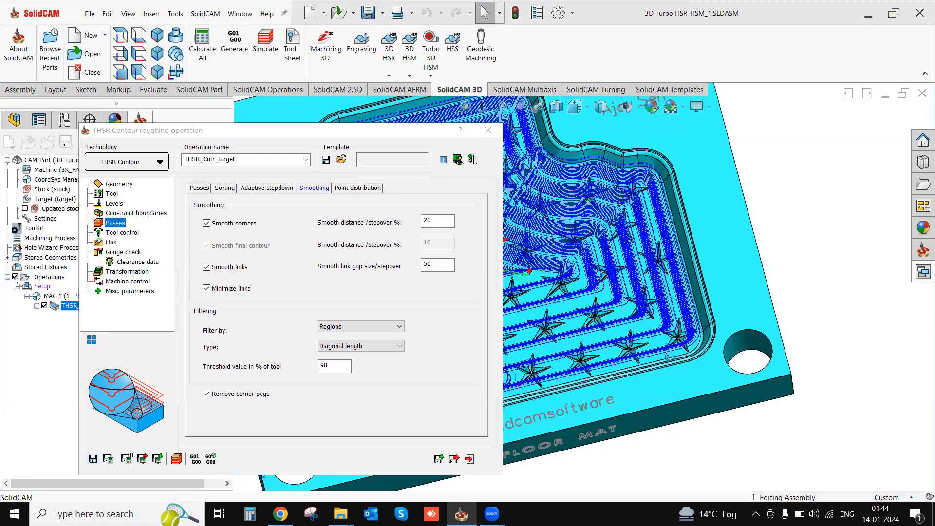
middle_drag(666, 353, 674, 343)
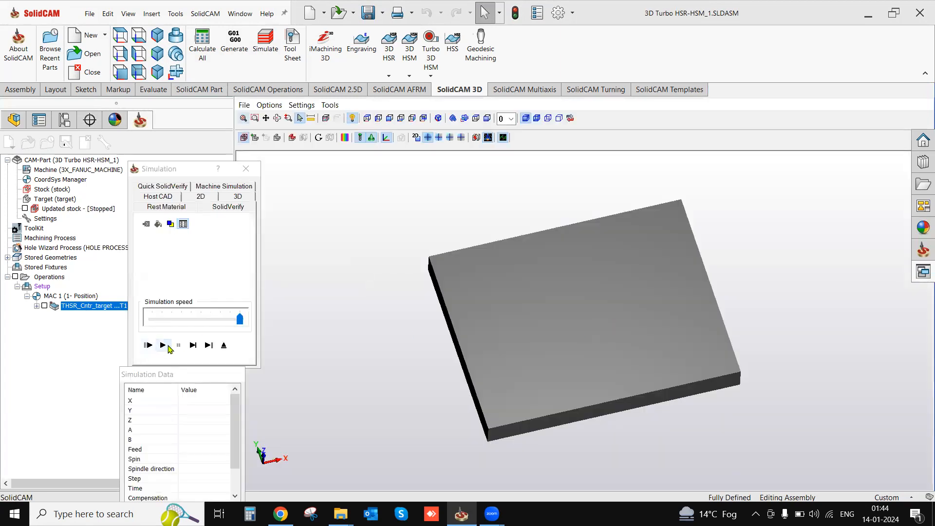
- Simulate the THSR roughing in SolidVerify, slow the playback to examine how the pocket's layers are cleared, and exit the simulation
click(164, 345)
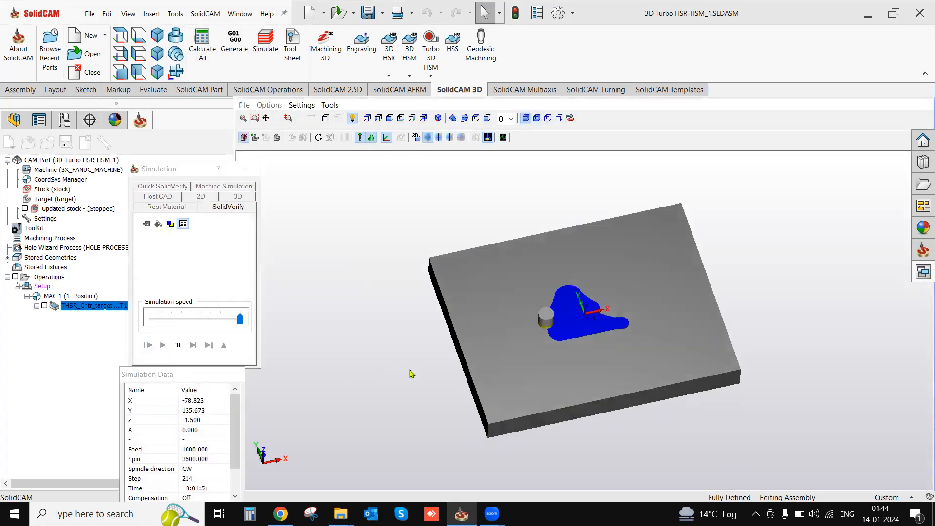
scroll(577, 355, up, 2)
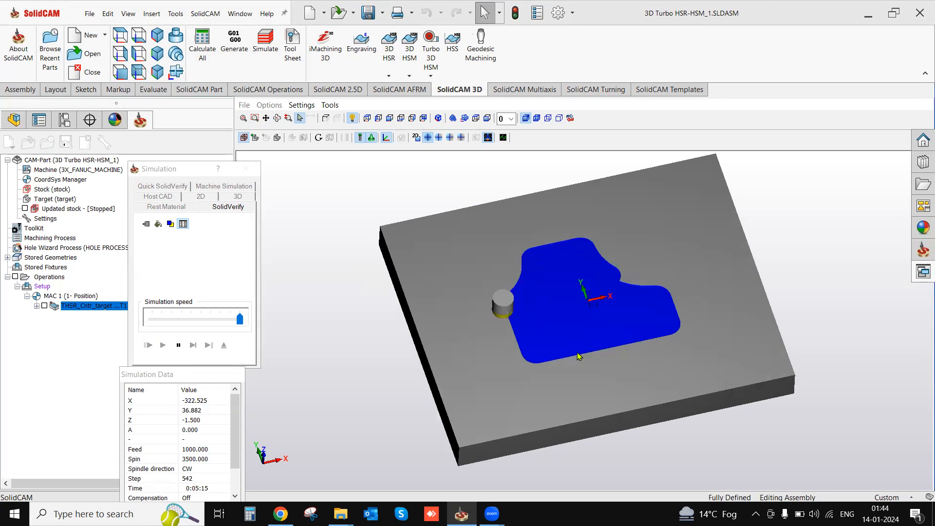
scroll(579, 356, up, 2)
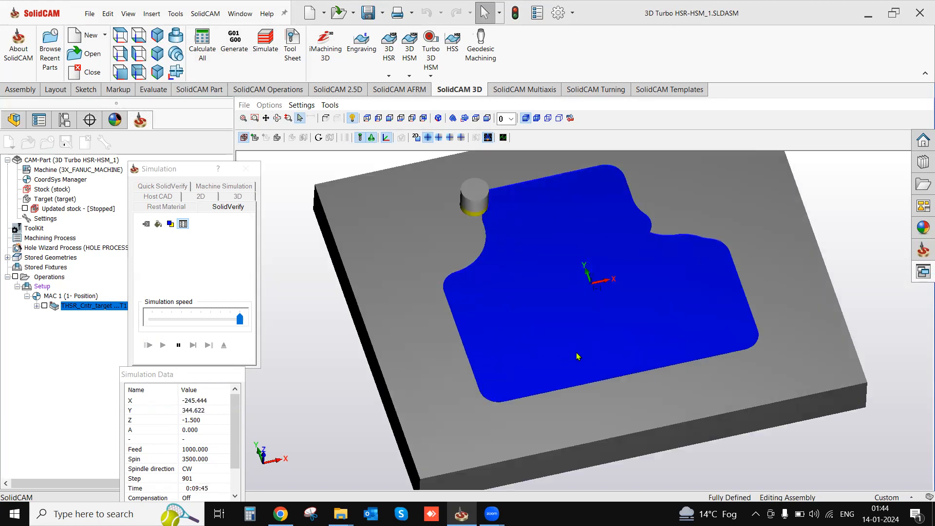
scroll(572, 358, down, 2)
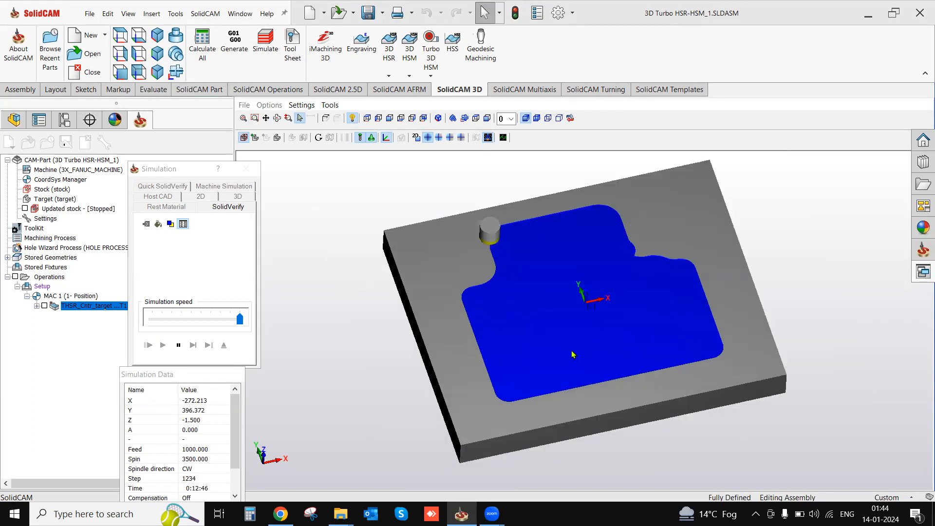
middle_drag(487, 360, 480, 352)
drag(242, 322, 202, 323)
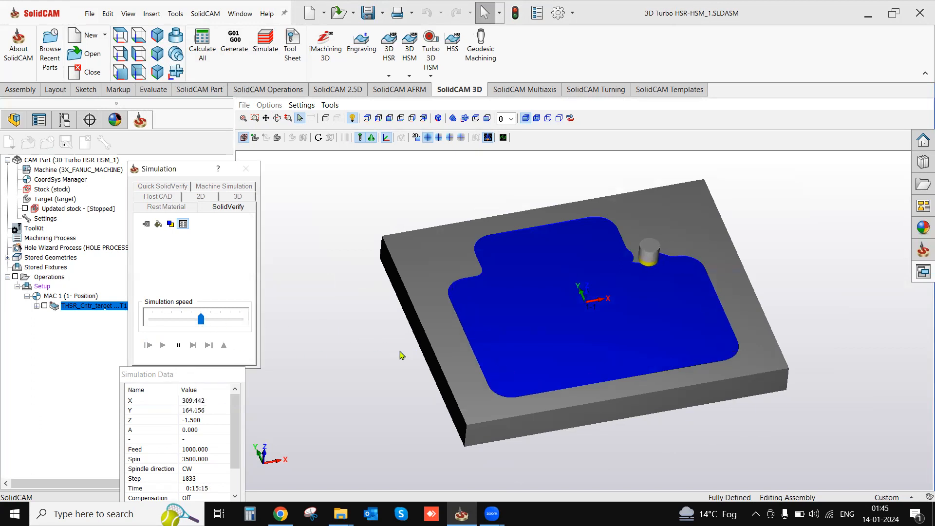
click(219, 319)
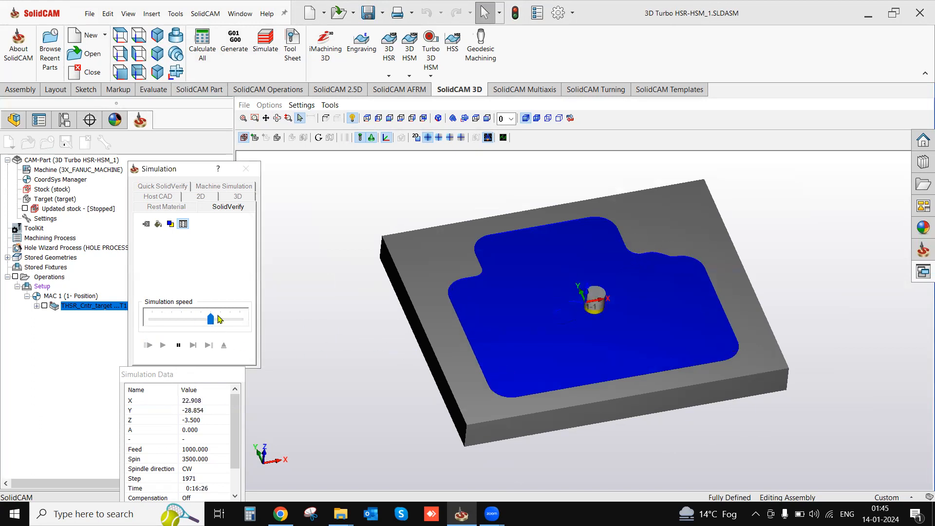
scroll(581, 332, up, 2)
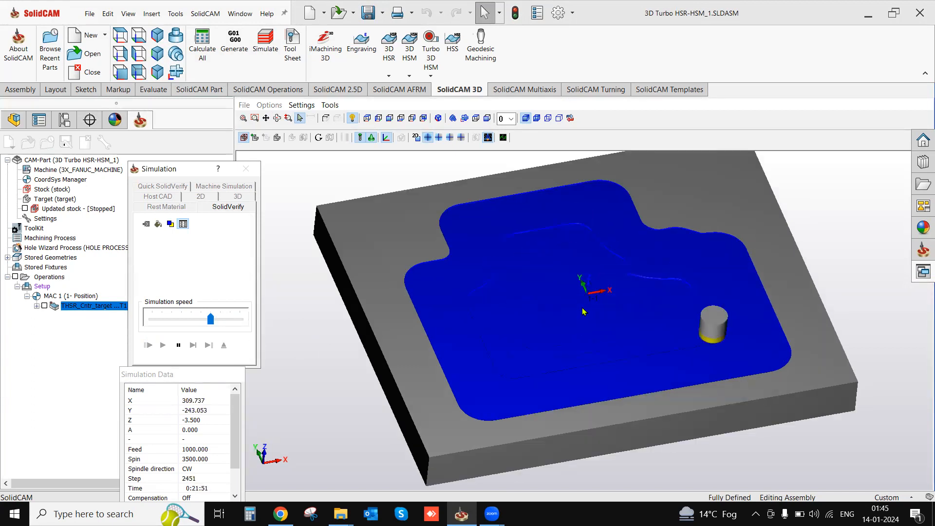
click(179, 346)
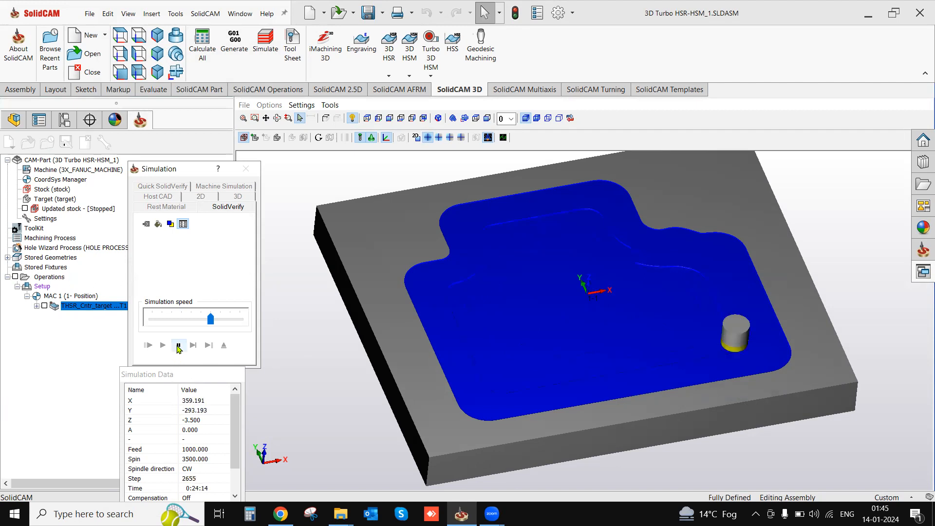
click(224, 345)
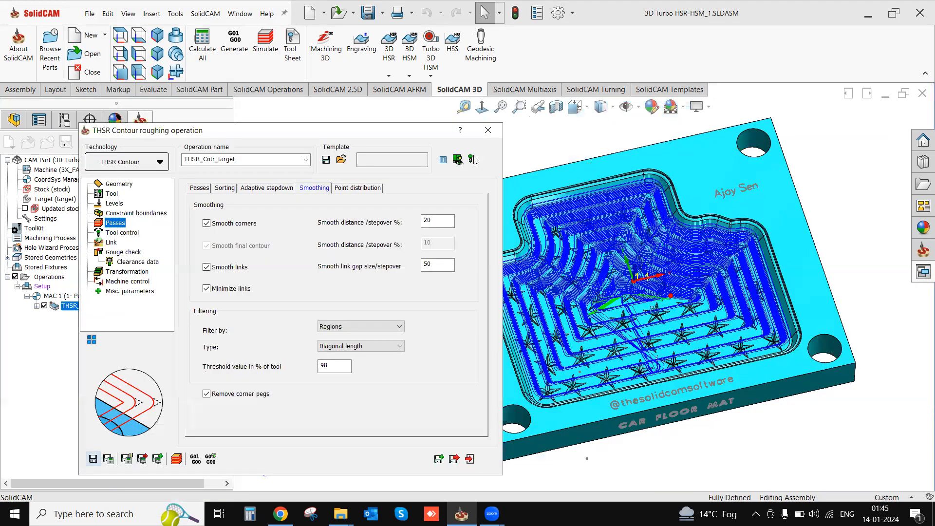
- Review the operation's geometry and surface offset settings, including the surface selection options, alongside the pocket wall
click(119, 185)
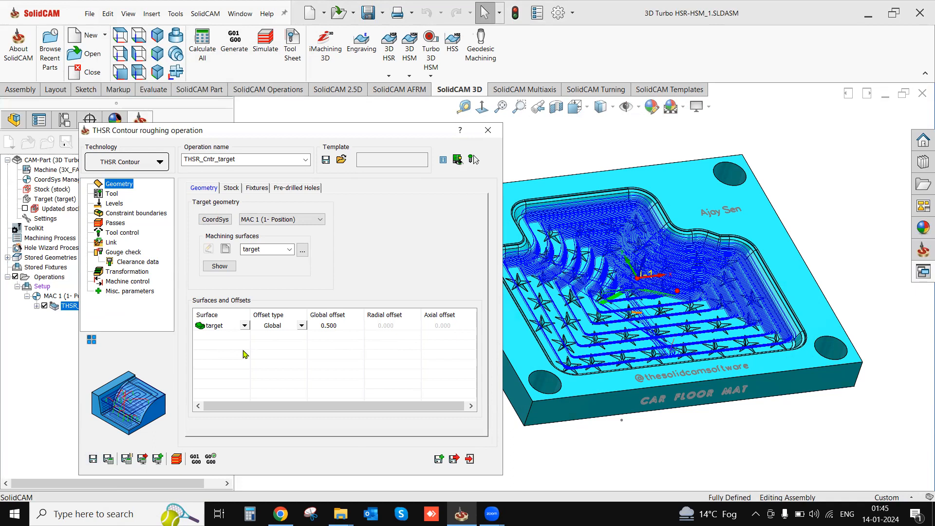
scroll(596, 325, down, 3)
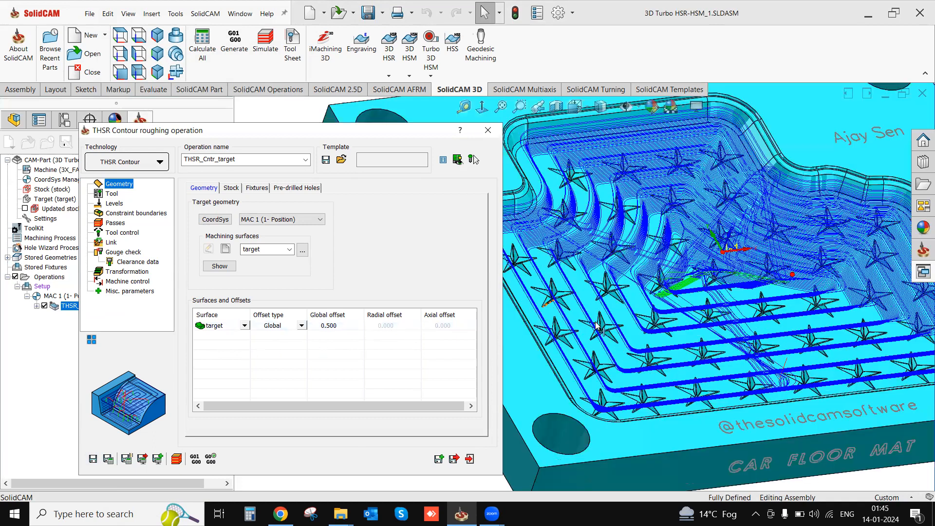
scroll(542, 217, up, 3)
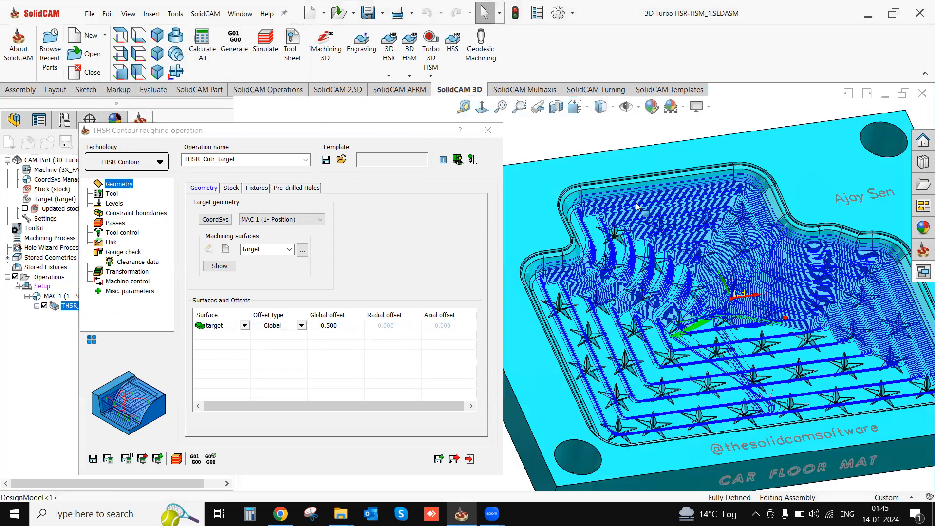
scroll(642, 201, down, 3)
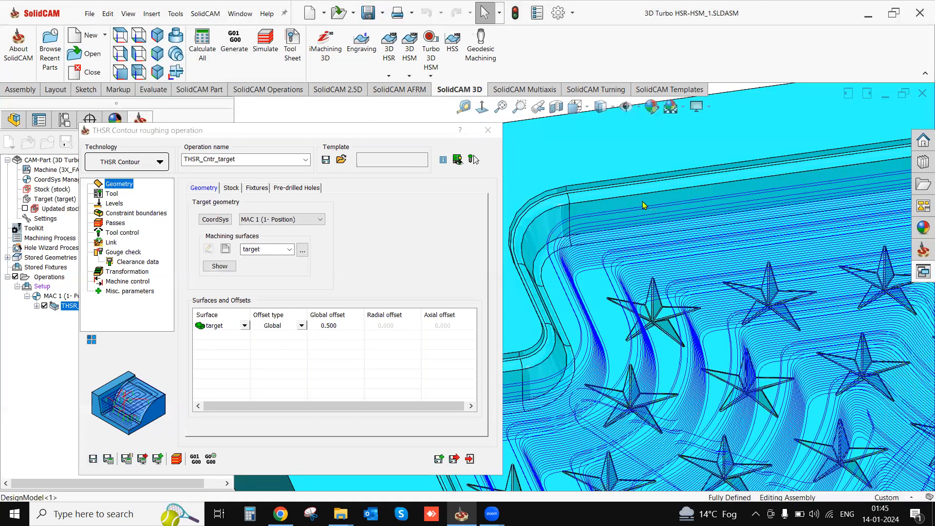
right_click(232, 345)
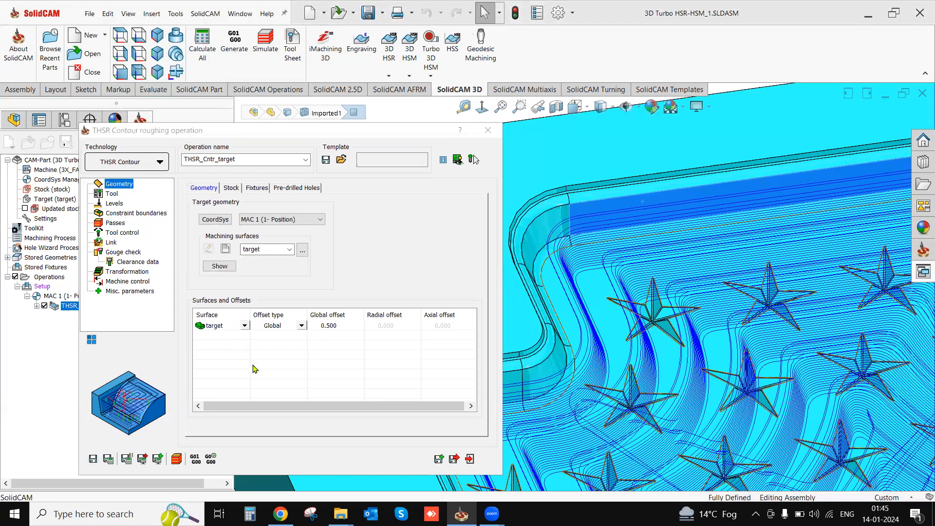
mouse_move(258, 364)
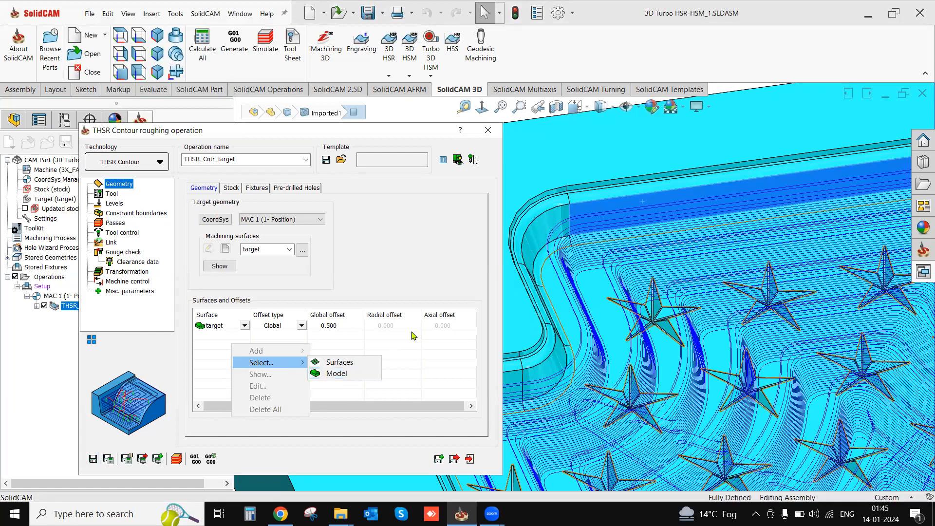
click(418, 378)
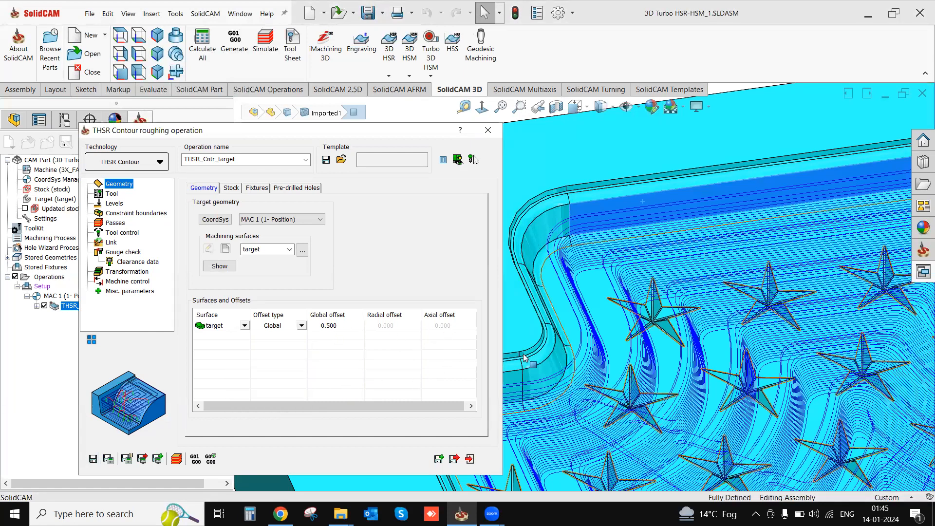
scroll(716, 302, up, 1)
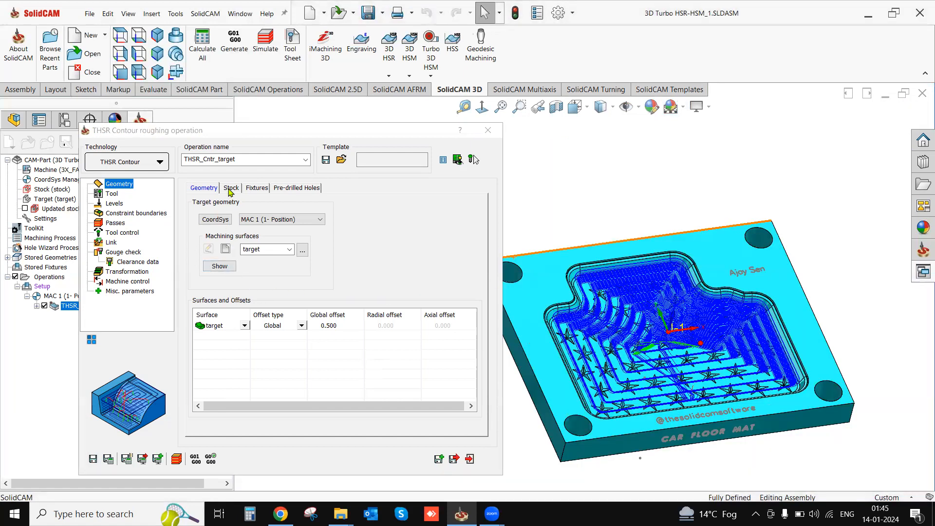
- Review the passes' step down, step over and limits settings against the pocket's toolpath
click(118, 224)
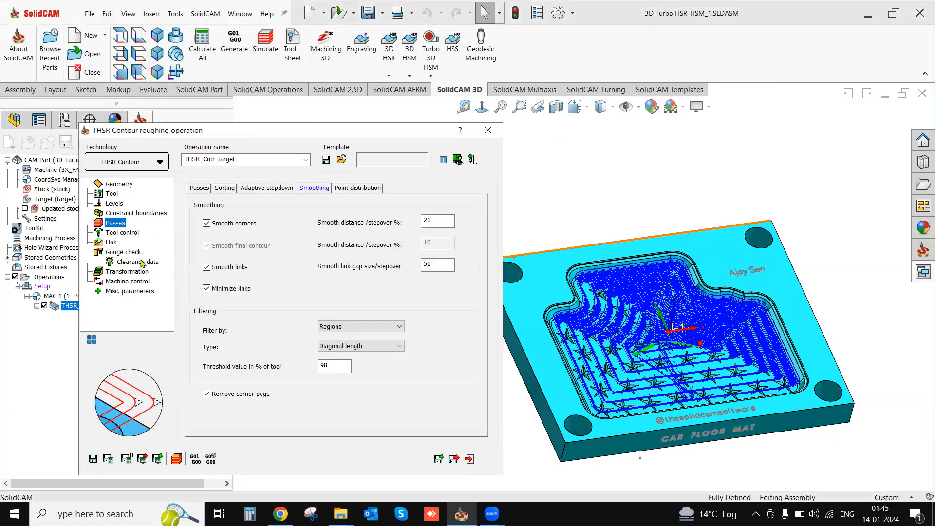
click(199, 189)
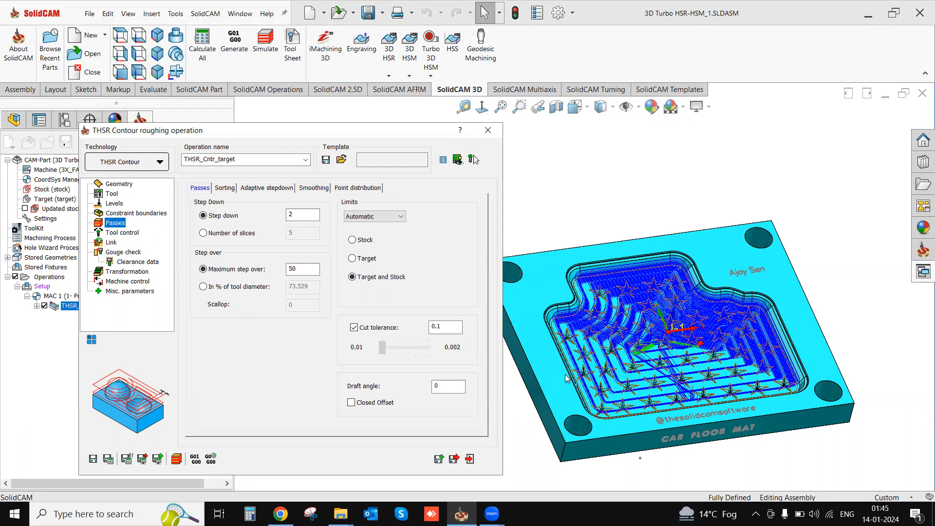
scroll(552, 375, down, 2)
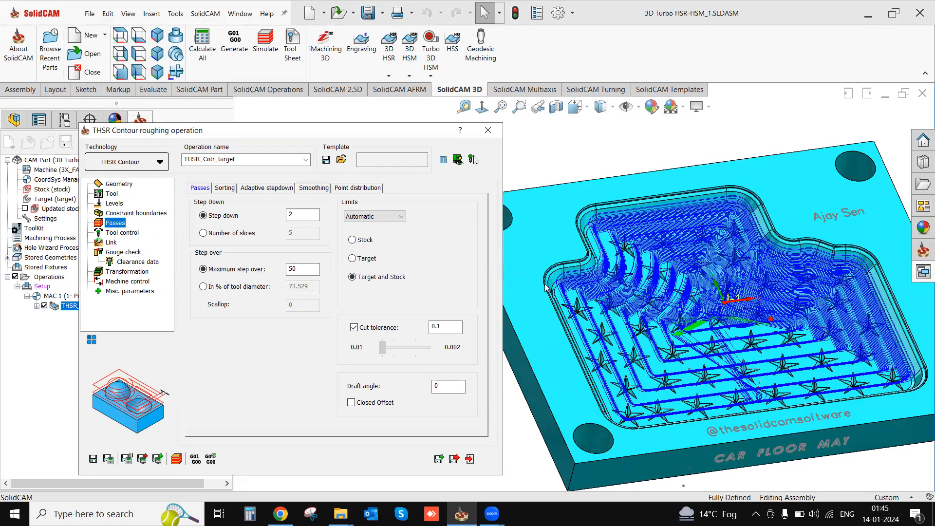
scroll(546, 288, down, 1)
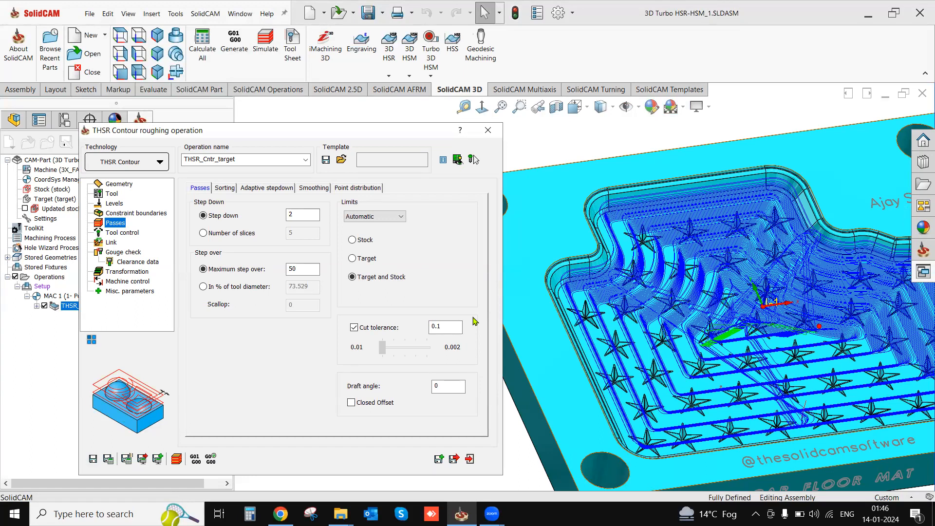
- Enable user-defined cut levels in the adaptive step down settings and add a level with a lower Z of -10
click(268, 188)
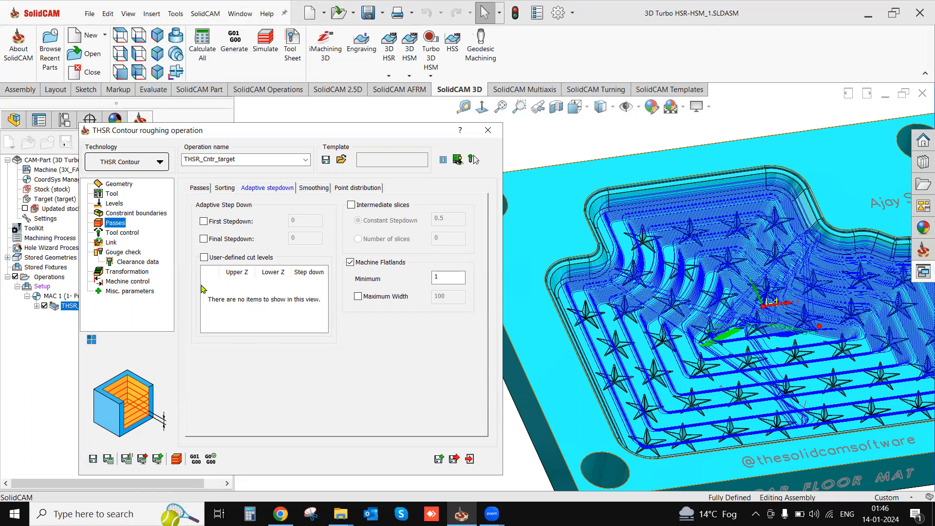
click(204, 258)
right_click(215, 290)
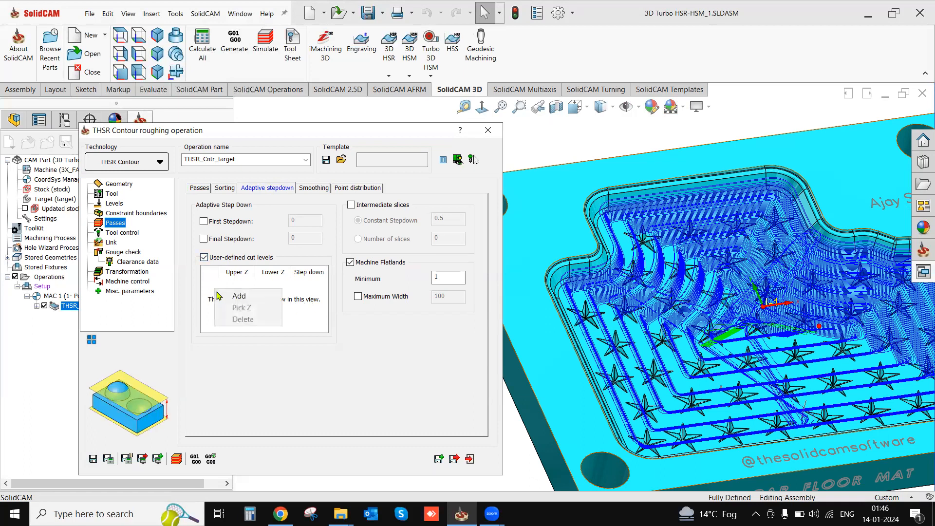
click(238, 296)
click(268, 286)
click(270, 283)
double_click(272, 285)
text(10)
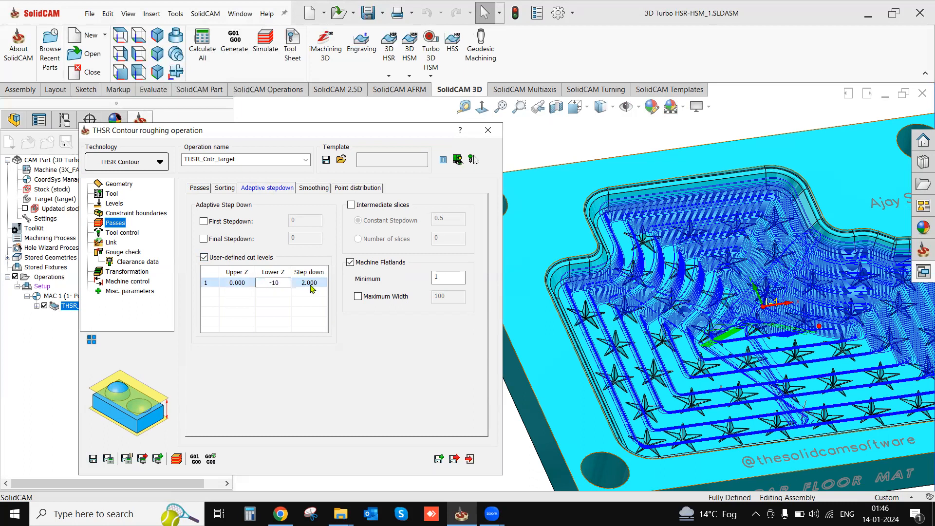
- Set the cut level's step down to 0.5, then save and recalculate the THSR contour roughing operation
click(313, 285)
double_click(316, 284)
text(0.5)
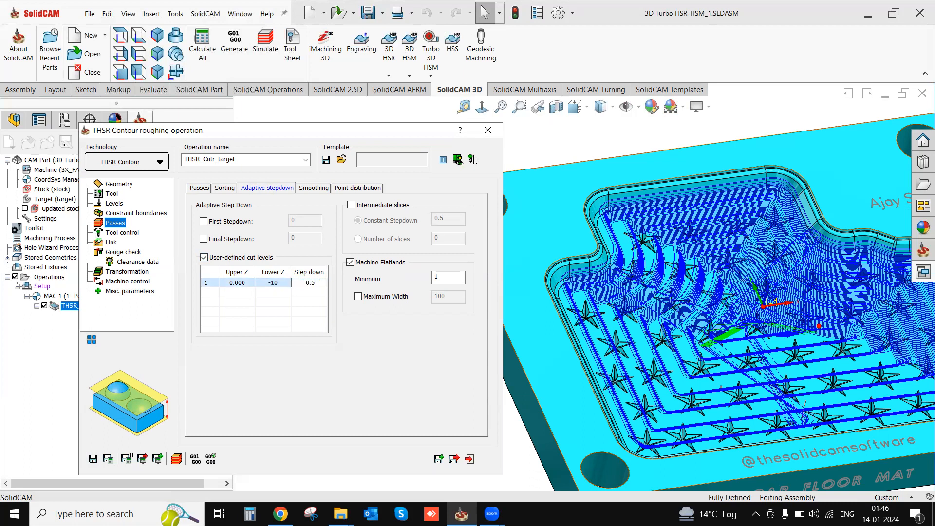
click(291, 304)
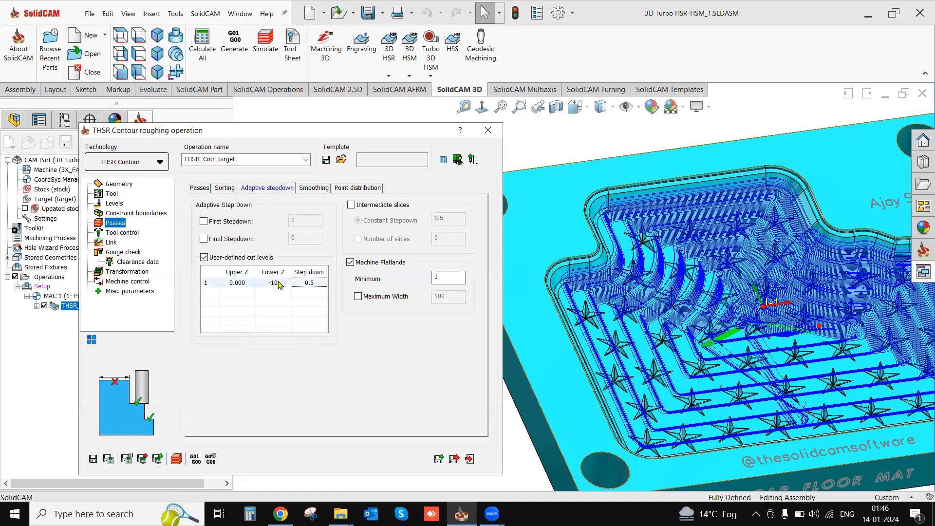
click(108, 460)
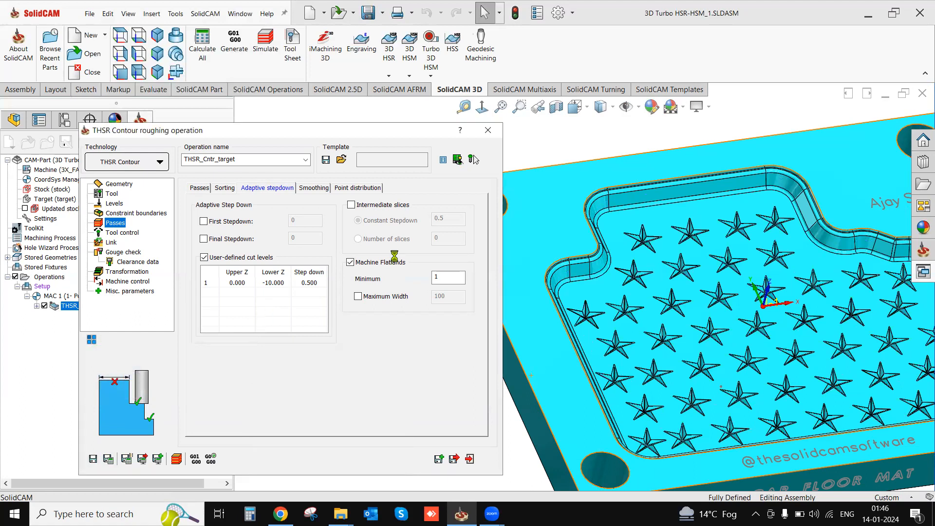
- Inspect the recalculated toolpath's Z-level spacing from the front in wireframe display, close up at the pocket wall
middle_drag(603, 338, 589, 280)
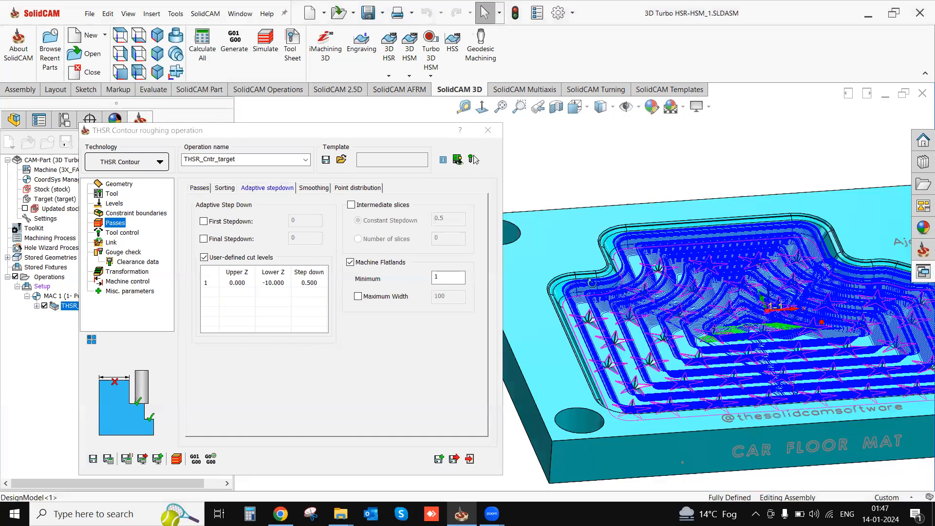
click(484, 106)
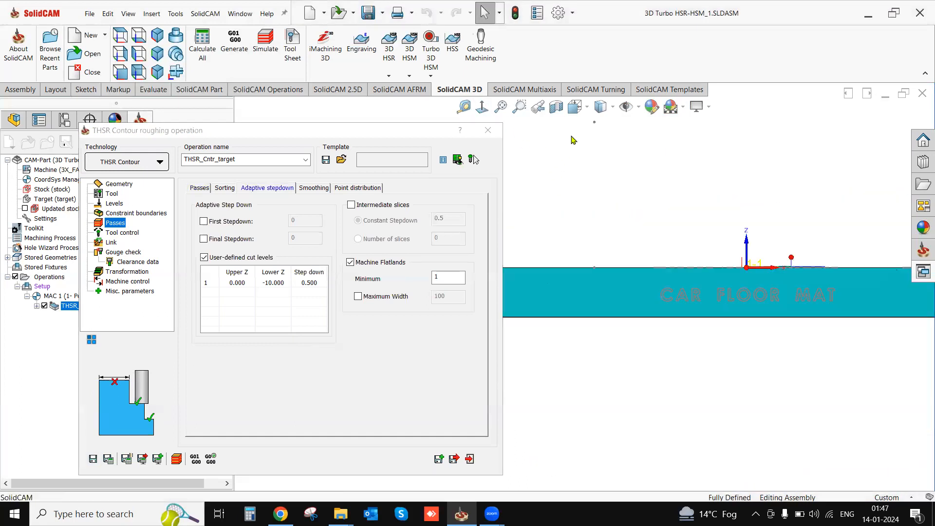
click(604, 108)
click(602, 204)
scroll(552, 289, down, 5)
scroll(591, 228, down, 5)
drag(622, 223, 599, 276)
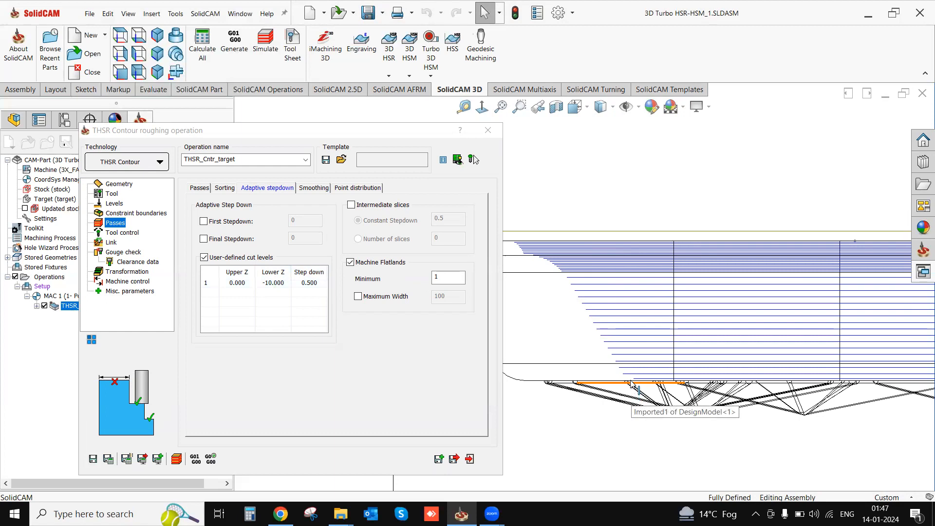
- Switch the mould model from wireframe back to shaded display with edges
scroll(643, 270, up, 2)
scroll(642, 271, up, 5)
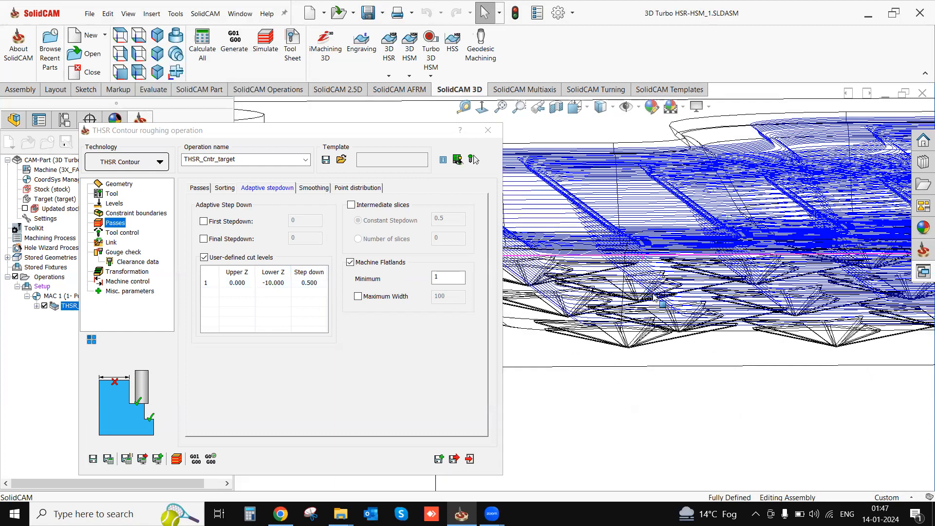
scroll(603, 194, down, 1)
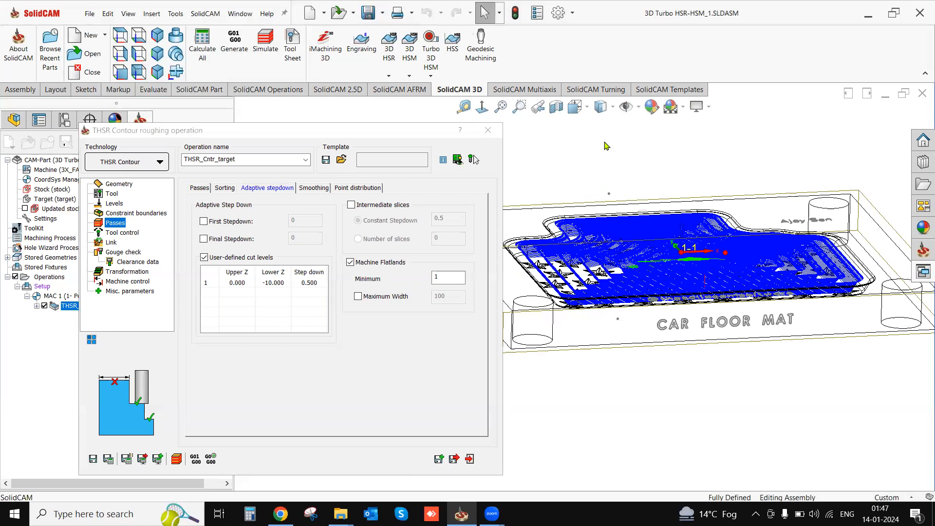
click(613, 107)
click(604, 126)
middle_drag(597, 210, 584, 297)
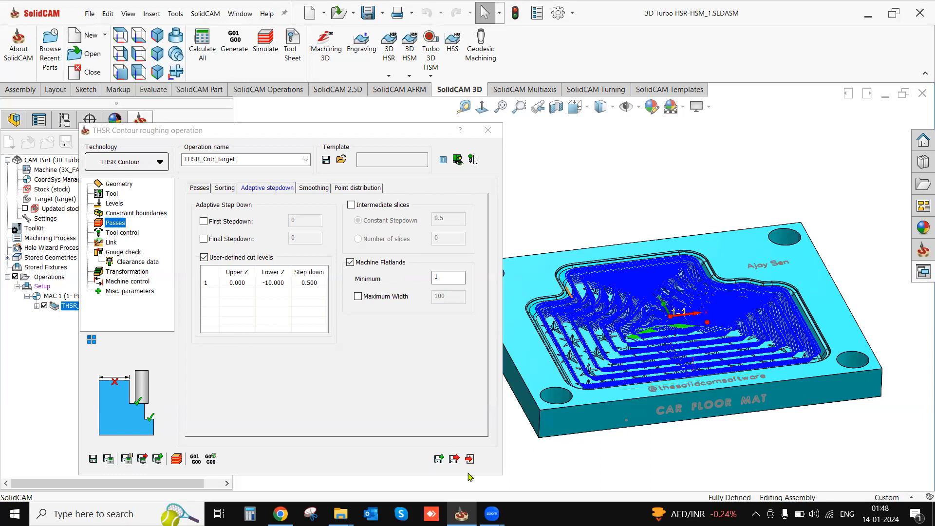
- Delete the user-defined cut level, disable user-defined cut levels, and save and recalculate the THSR contour roughing operation
click(204, 257)
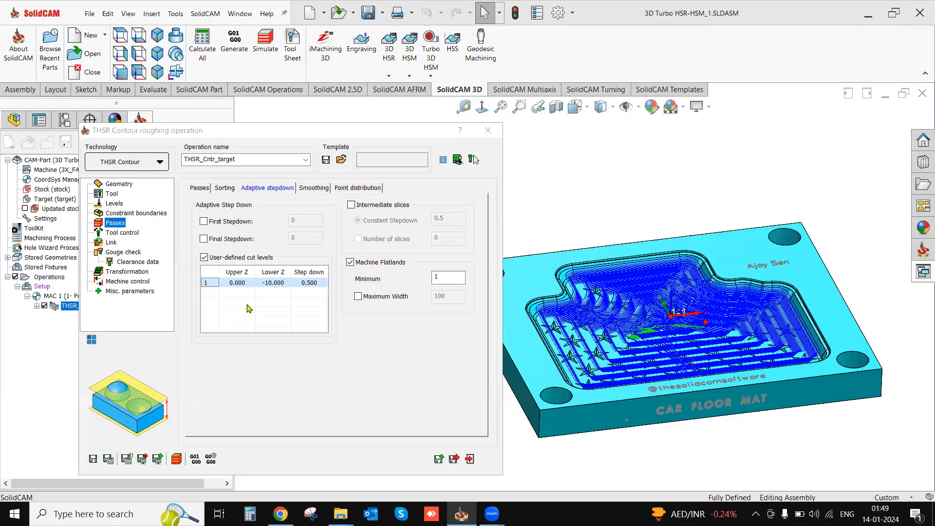
right_click(220, 285)
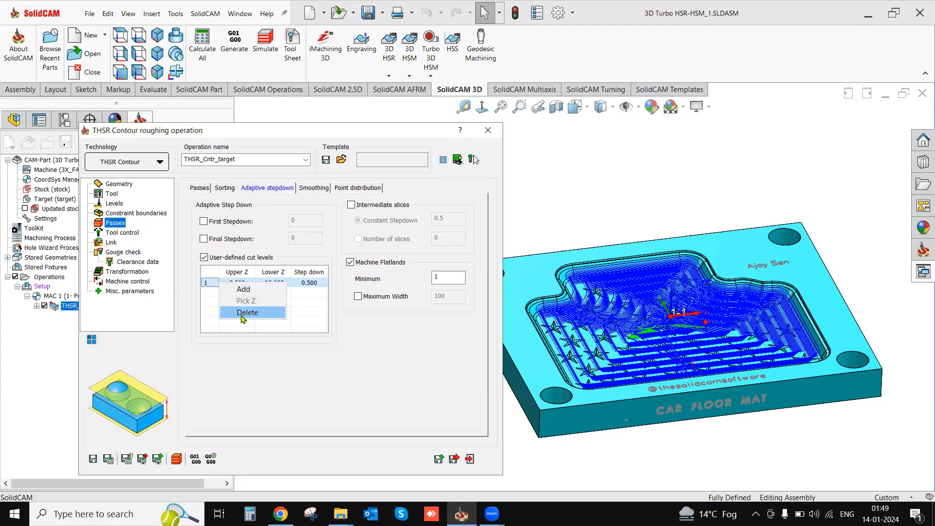
click(244, 319)
click(204, 257)
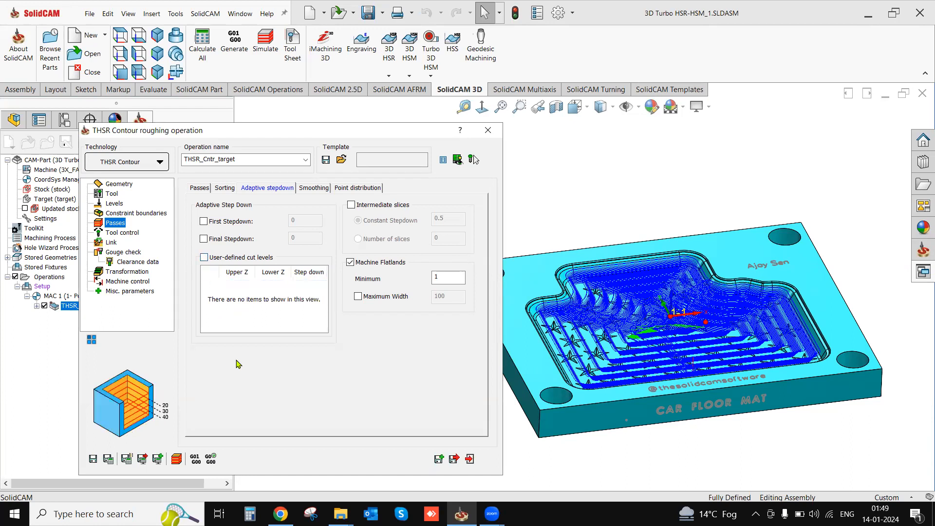
click(108, 459)
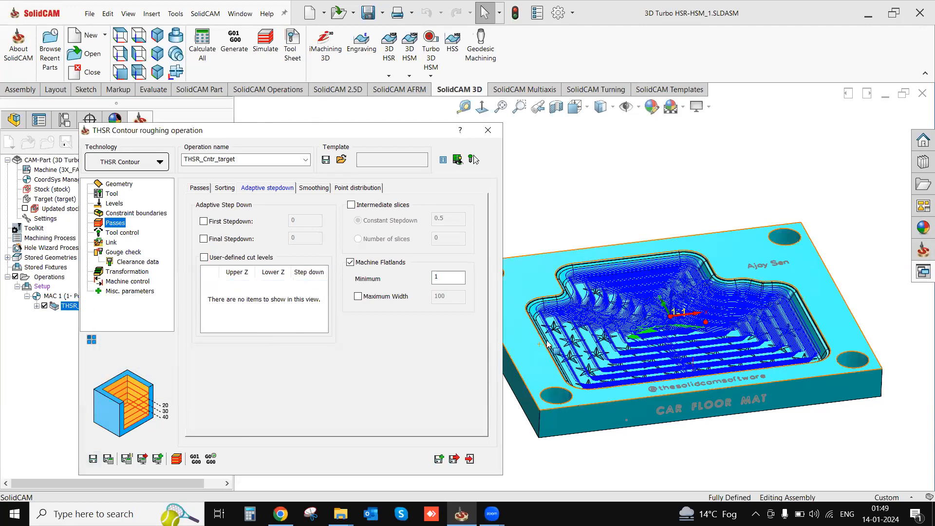
scroll(550, 344, down, 2)
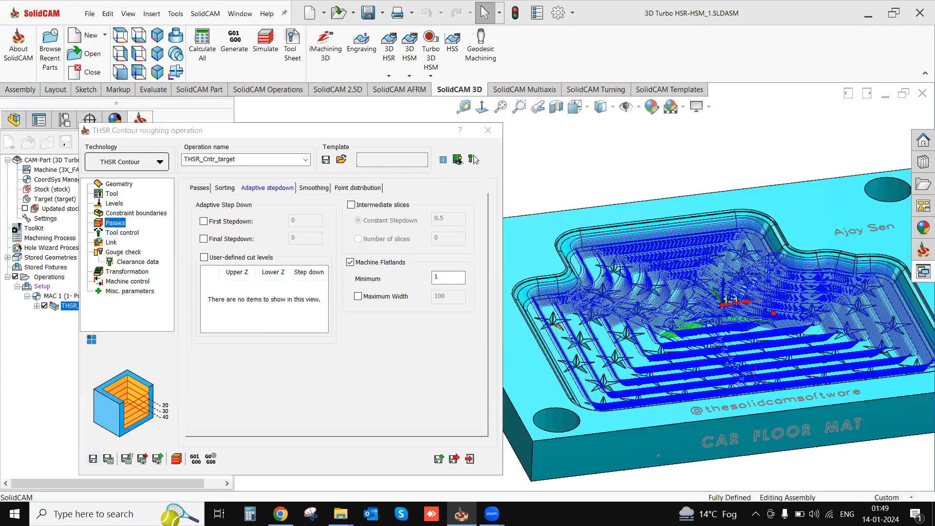
scroll(572, 361, down, 1)
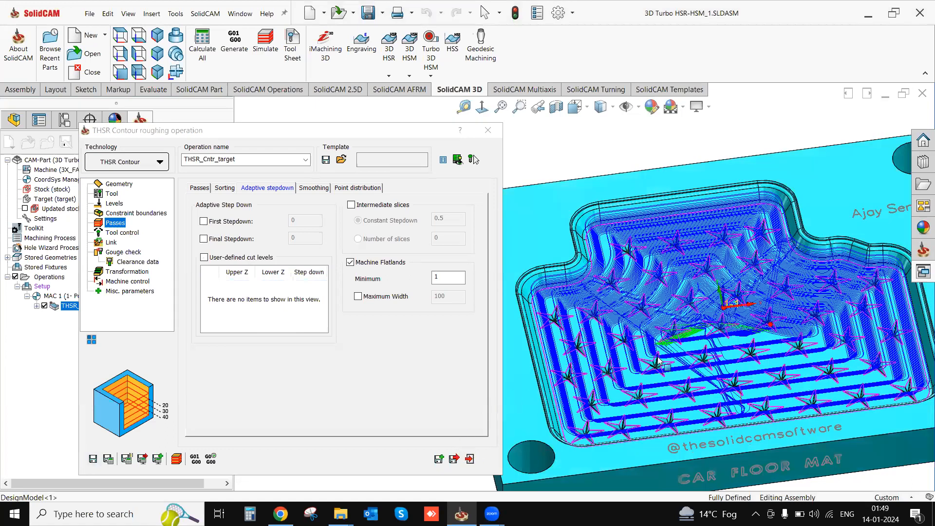
ctrl+middle_drag(694, 328, 649, 319)
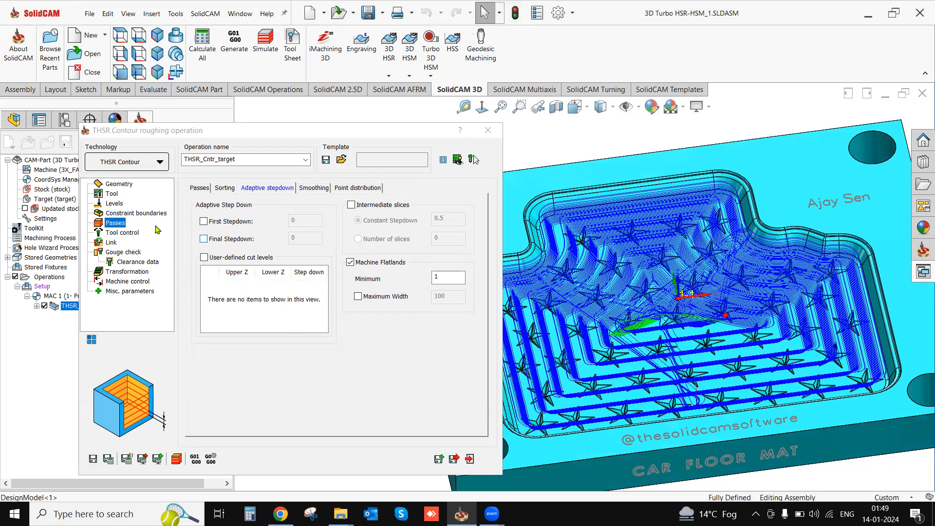
- Change the passes' limits from automatic to user-defined
click(204, 189)
double_click(297, 215)
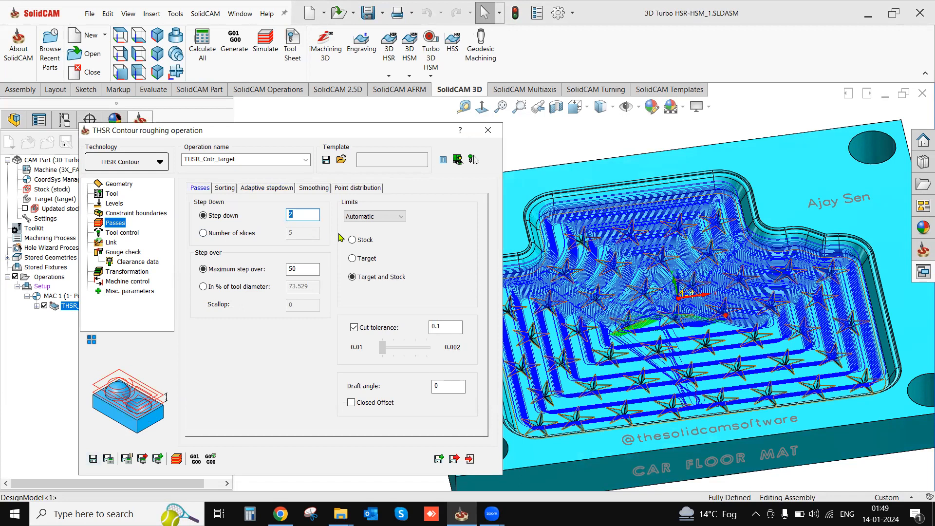
click(374, 216)
click(374, 216)
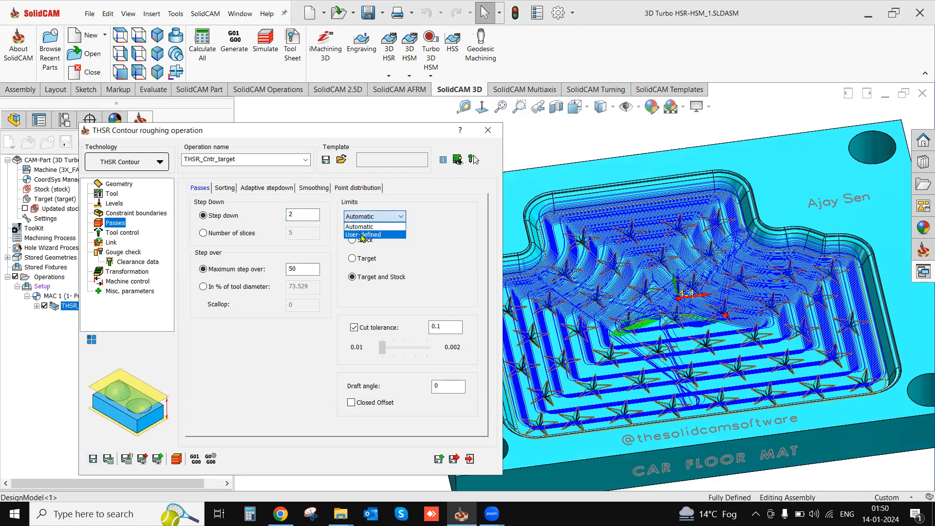
click(362, 235)
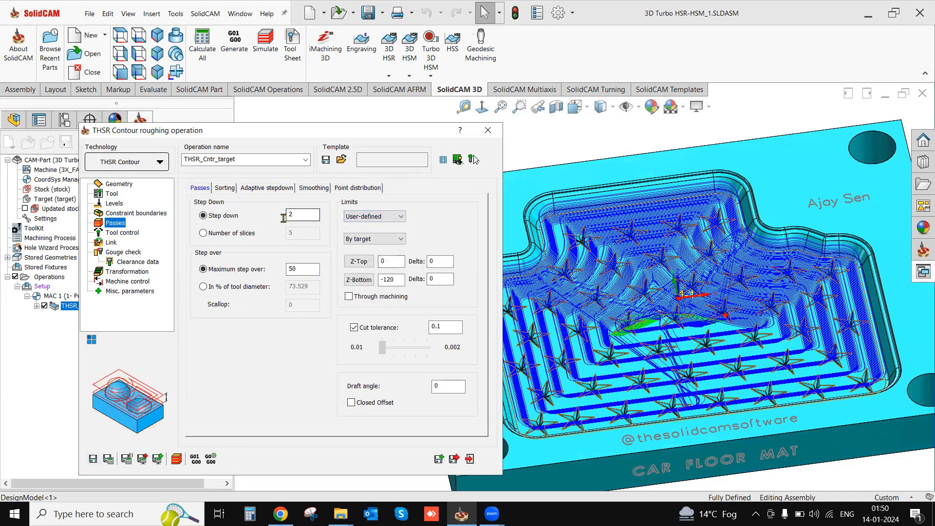
- Enable the first stepdown in the adaptive step down settings with a value of 0.1, then save and recalculate the operation
click(259, 189)
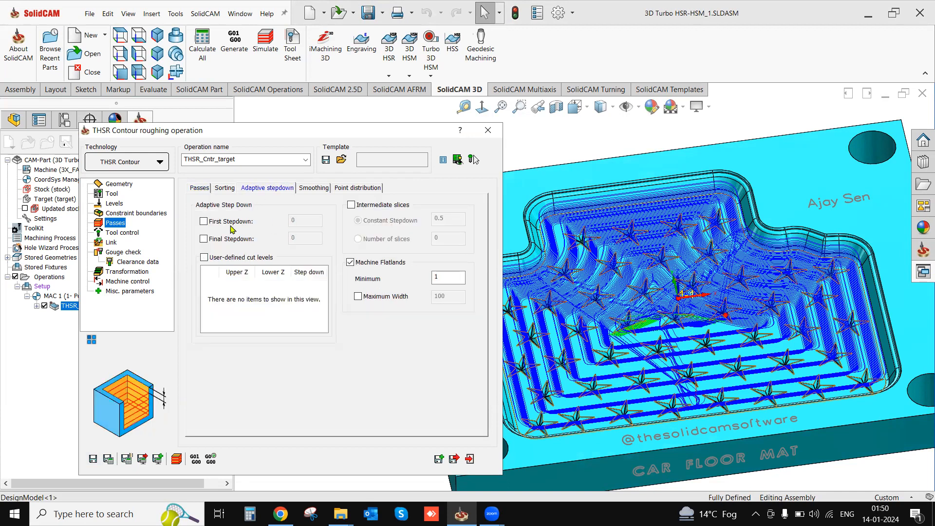
click(203, 221)
double_click(291, 222)
text(0.1)
drag(303, 223, 289, 224)
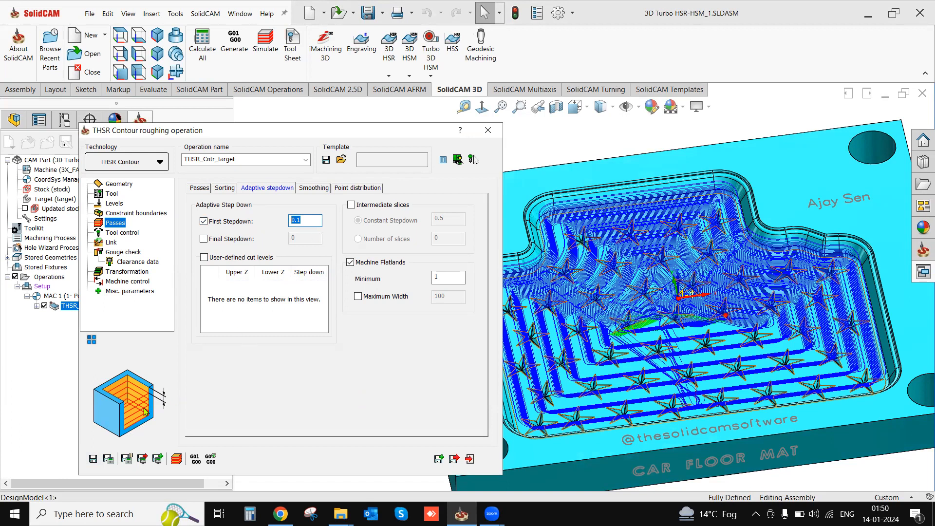
click(108, 460)
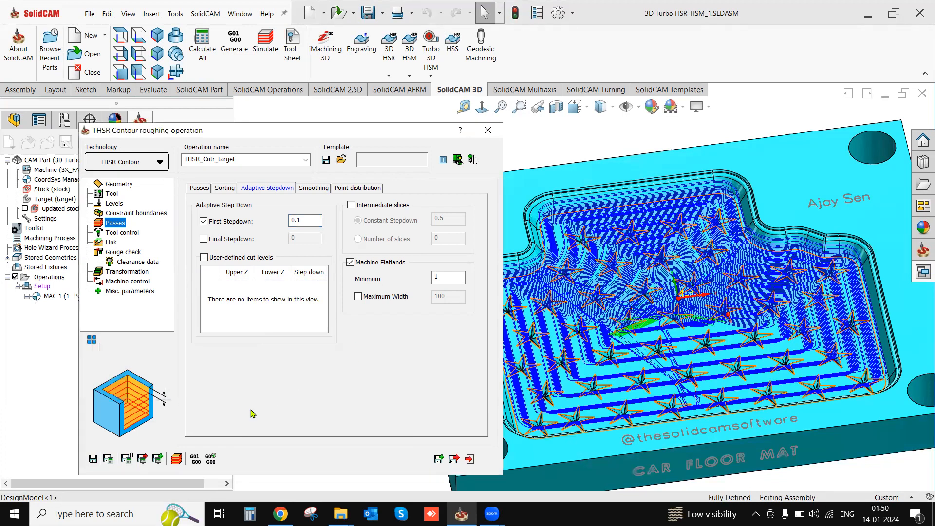
- Simulate the operation move by move down to the first cut and check its Z value, then exit the simulation
click(178, 462)
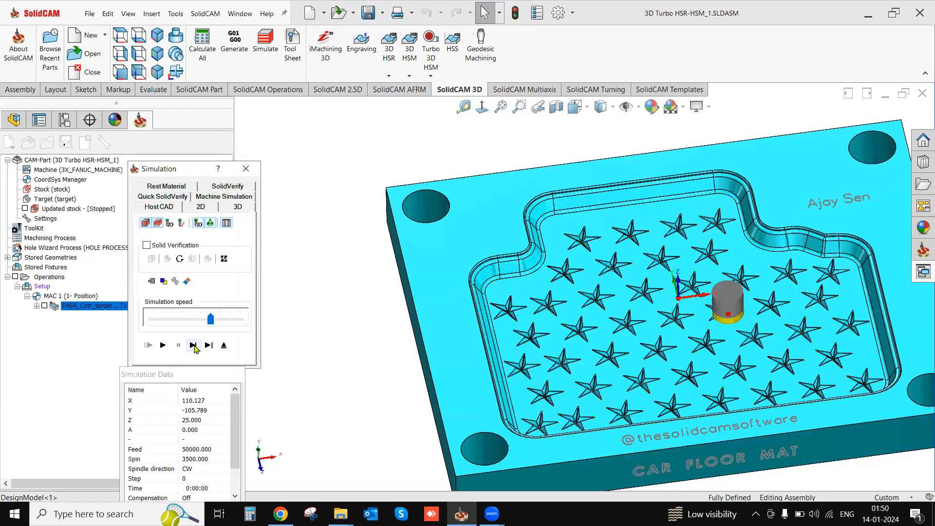
click(193, 346)
click(193, 346)
click(192, 346)
click(192, 346)
click(193, 346)
click(193, 346)
click(193, 346)
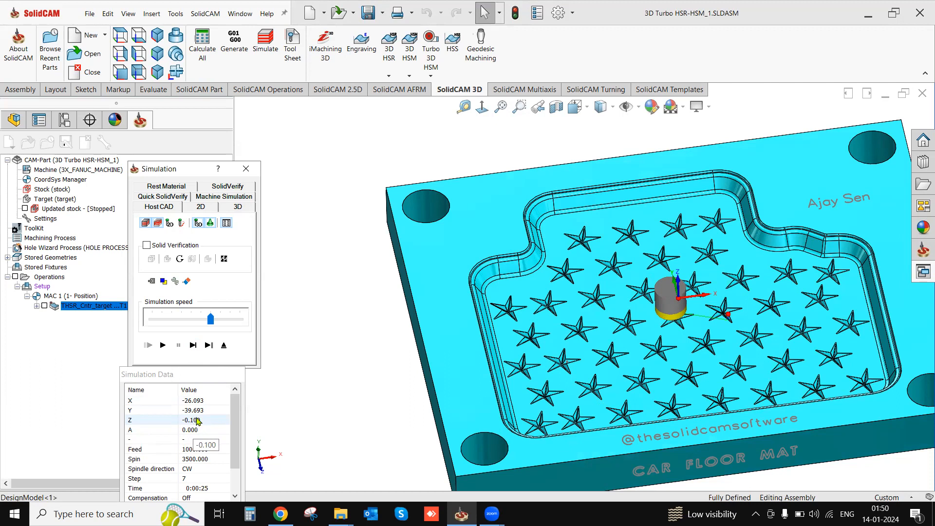
click(224, 346)
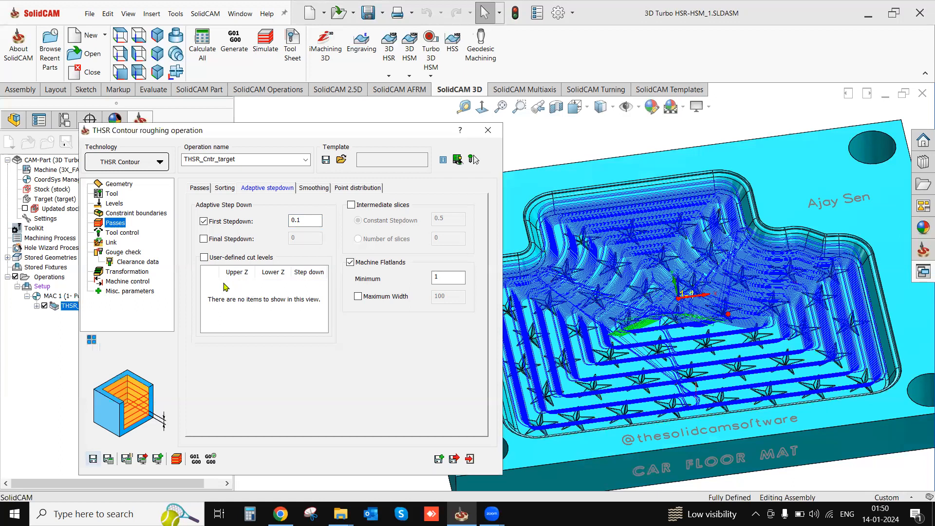
- Review the available ramp types in the operation's link ramping parameters
click(111, 242)
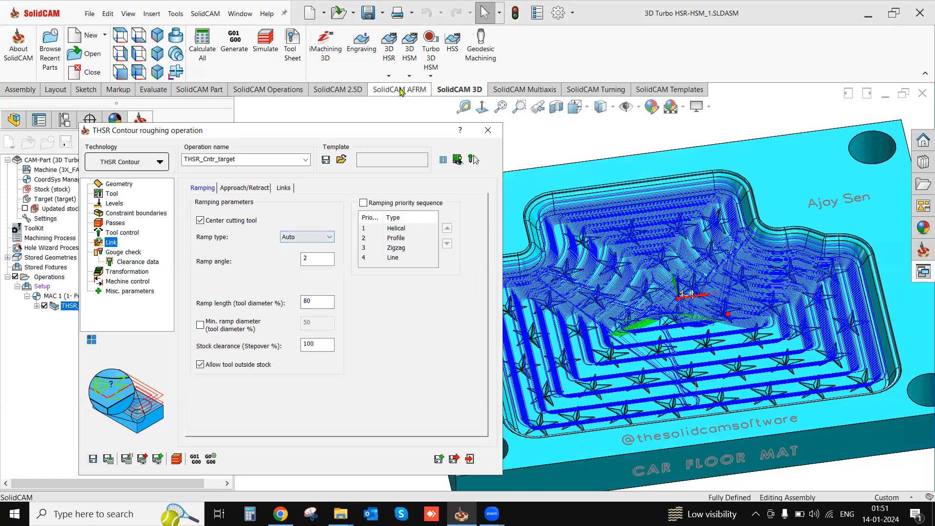
click(310, 239)
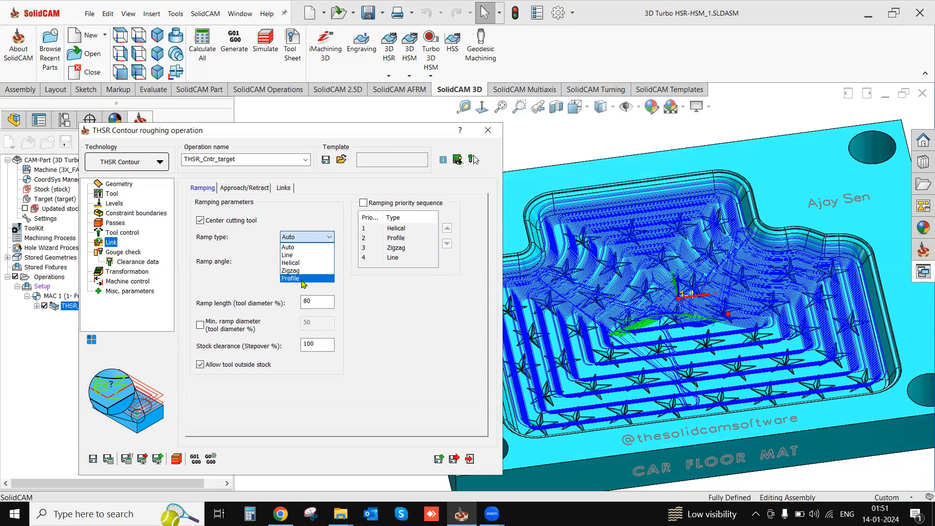
click(300, 239)
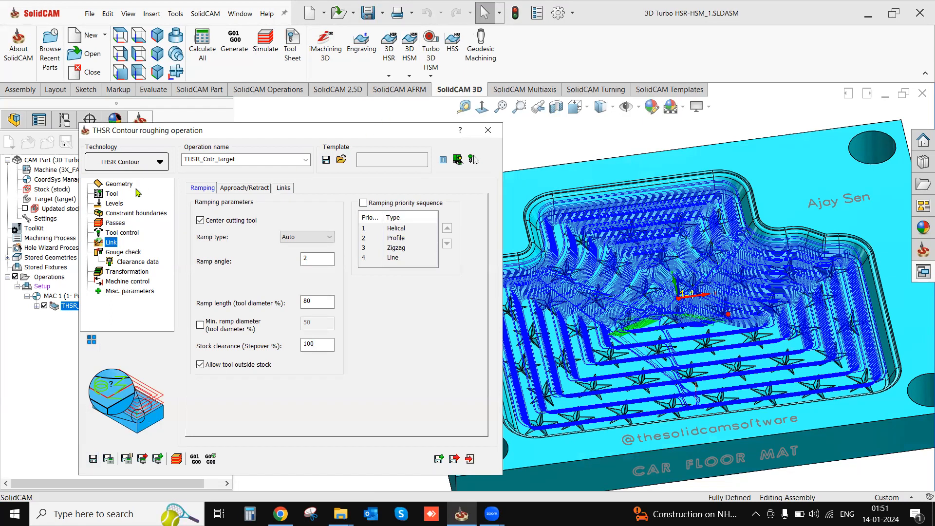
- Enable feed zone control in the tool's feed control settings and start defining a new feed zone from faces
click(112, 195)
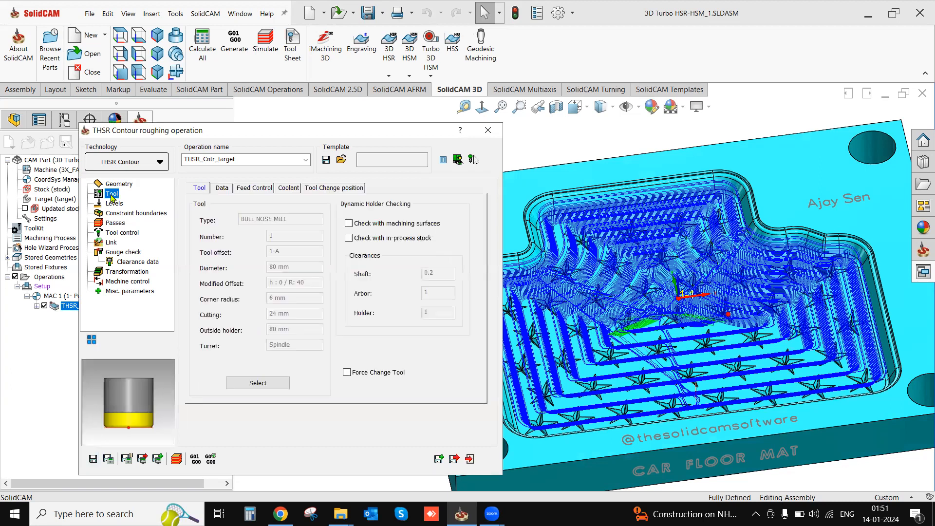
click(255, 190)
click(207, 219)
click(230, 222)
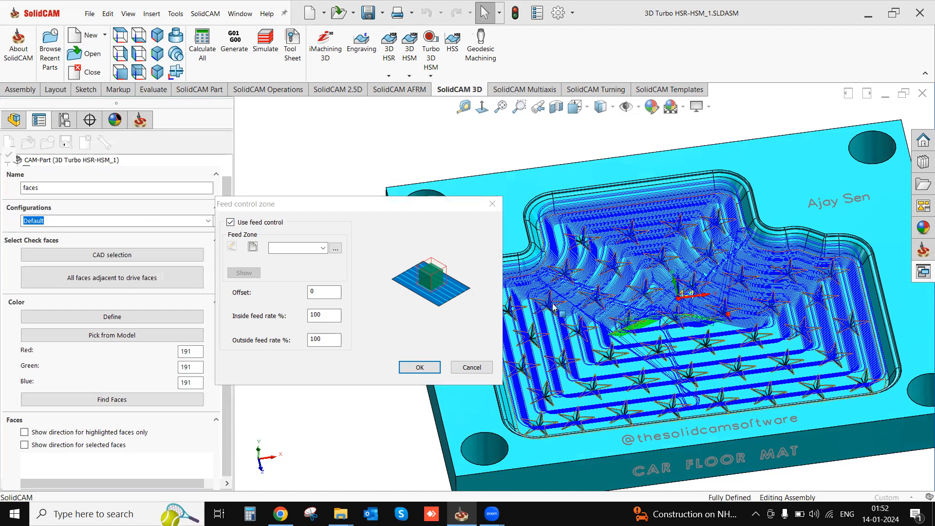
- Pick four rim, fillet and wall faces at the pocket's rounded corner beside the narrower section and accept them as the feed zone
scroll(524, 296, down, 2)
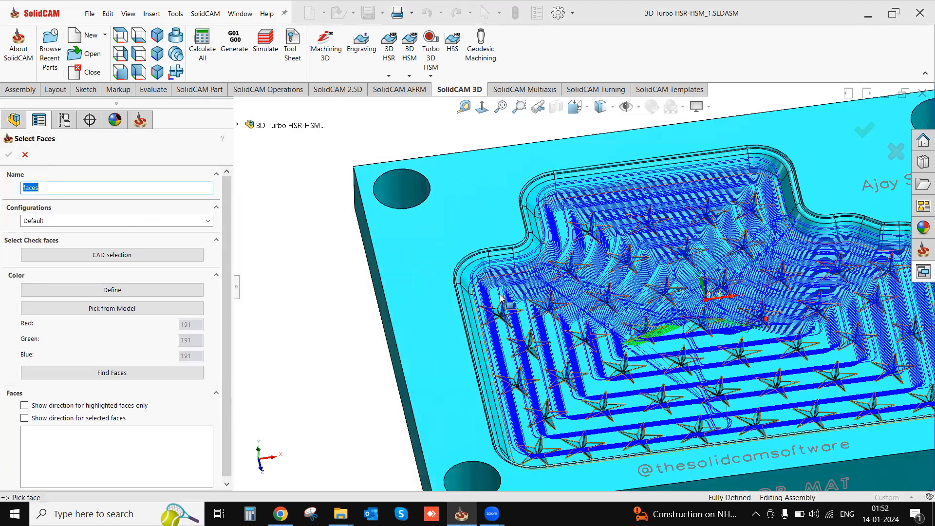
scroll(506, 293, down, 5)
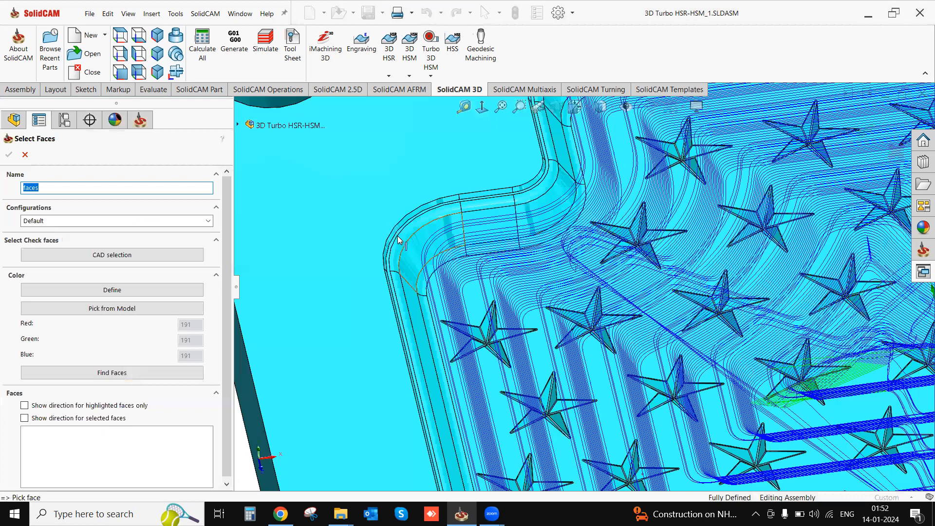
click(403, 243)
scroll(427, 248, down, 3)
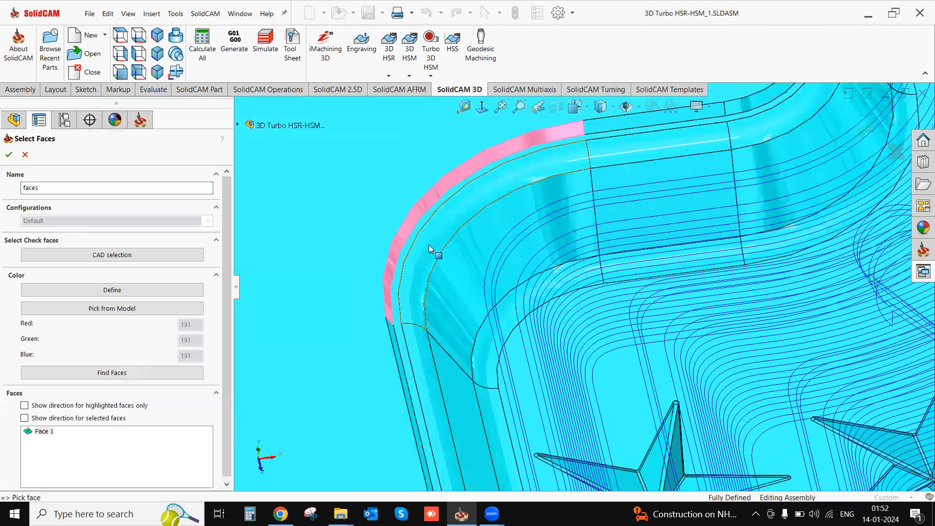
click(419, 245)
click(414, 243)
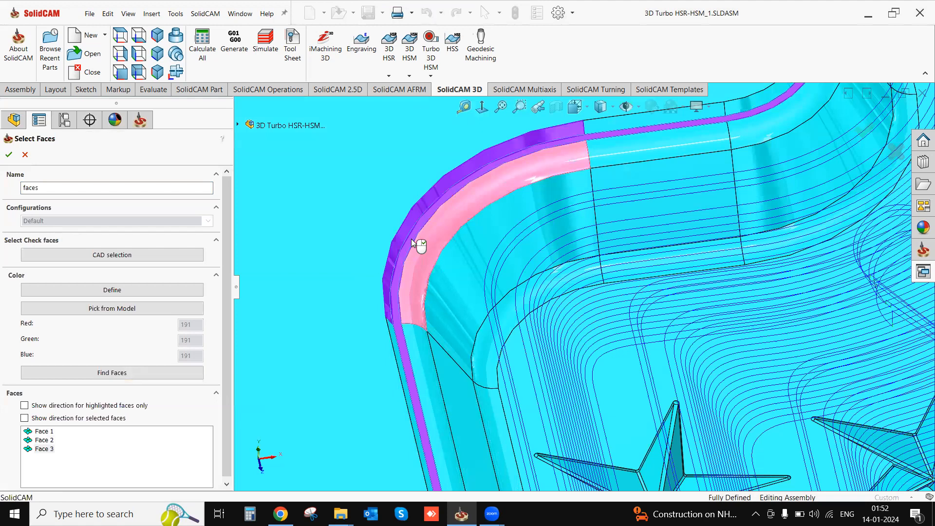
click(449, 277)
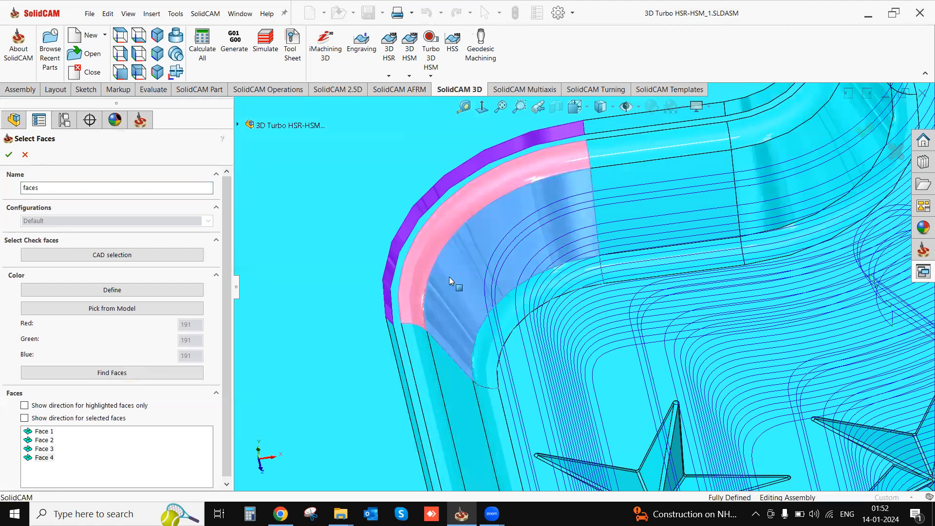
scroll(443, 260, up, 5)
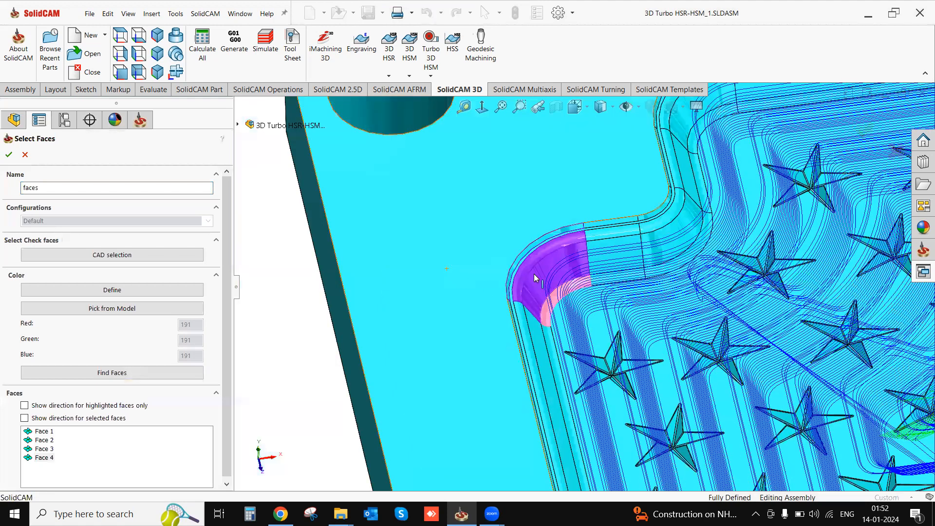
scroll(572, 278, up, 3)
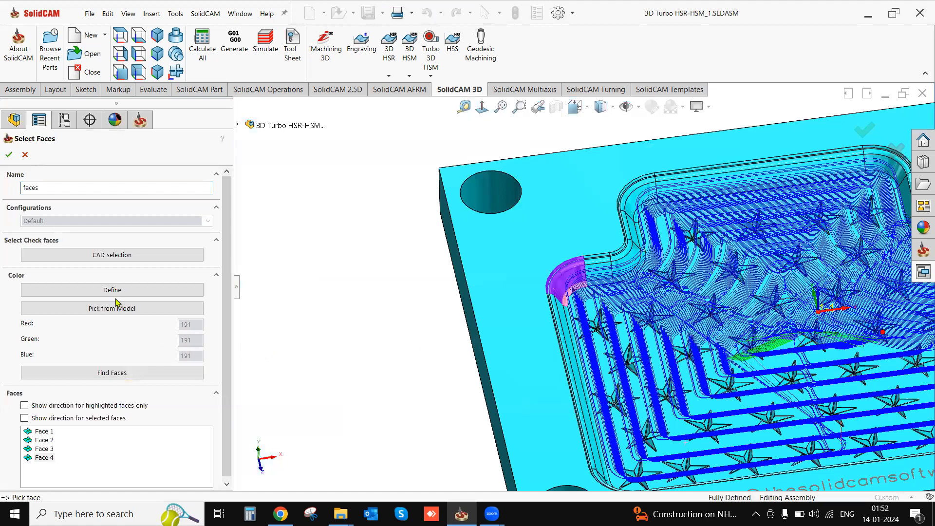
click(9, 155)
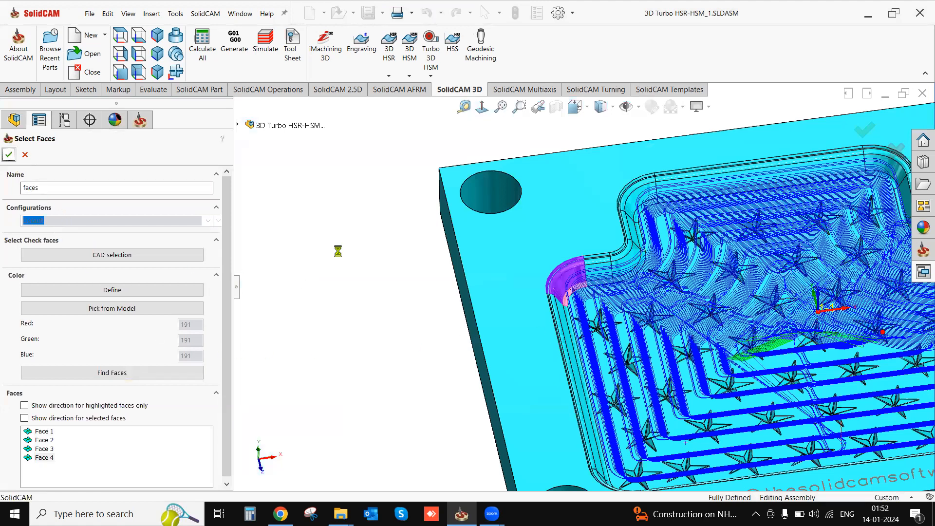
- Set the feed zone's offset to 2 and inside feed rate to 50%, confirm, then save and calculate the operation
drag(322, 292, 309, 286)
text(2)
key(Tab)
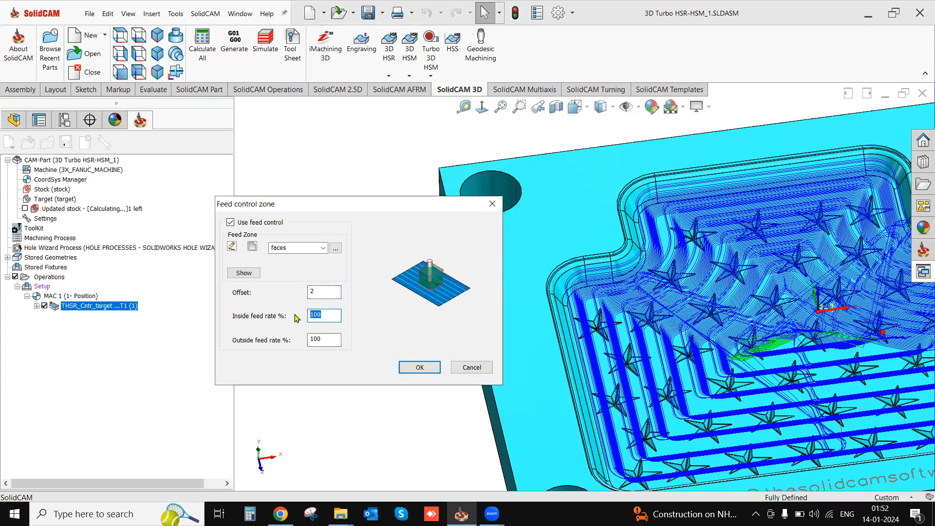
text(50)
click(414, 369)
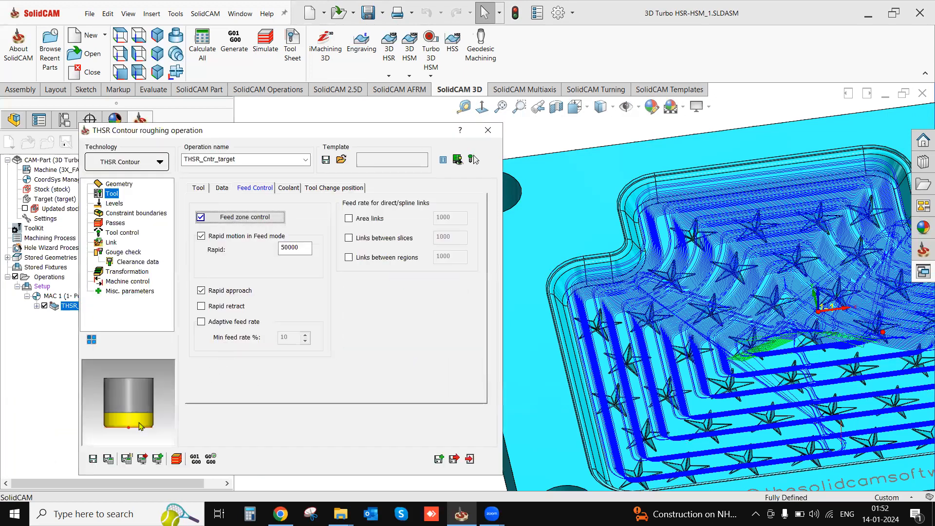
click(108, 459)
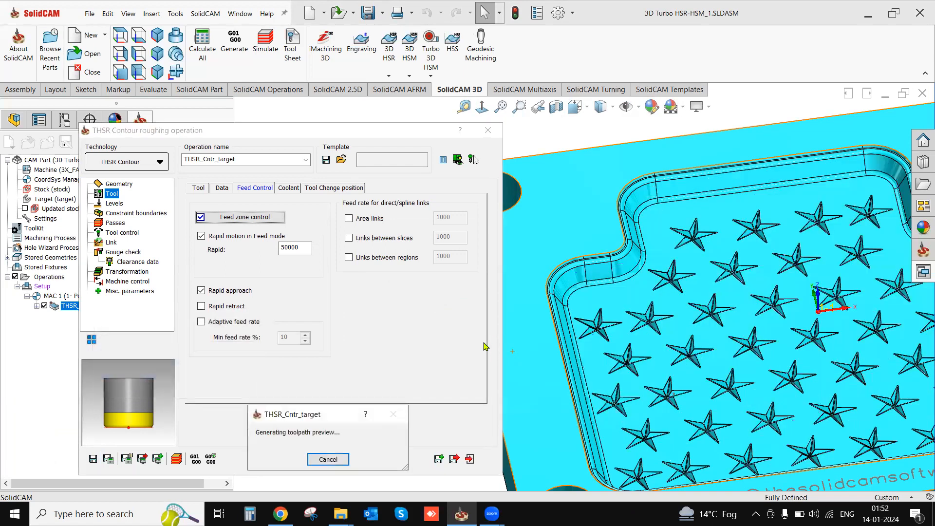
- Simulate the THSR contour toolpath in Host CAD mode and pause it with the tool near the pocket's rounded corner
click(178, 460)
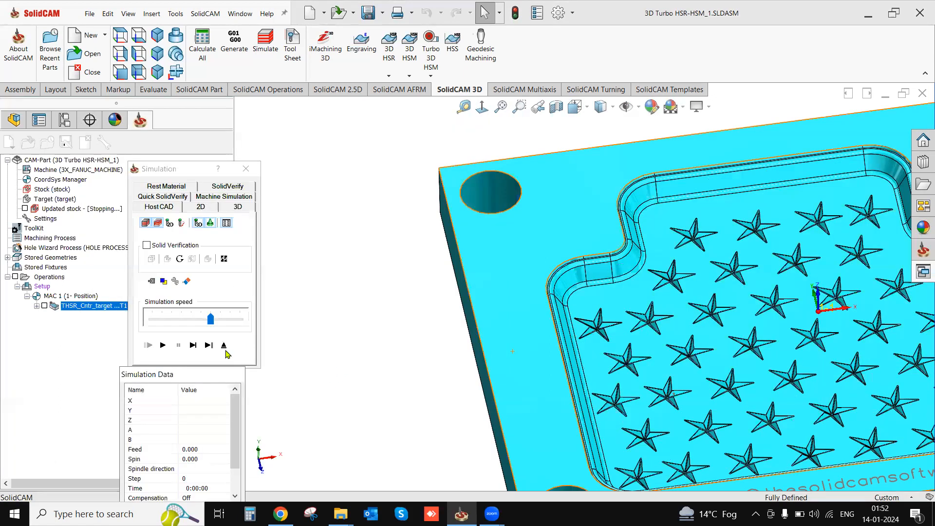
click(164, 345)
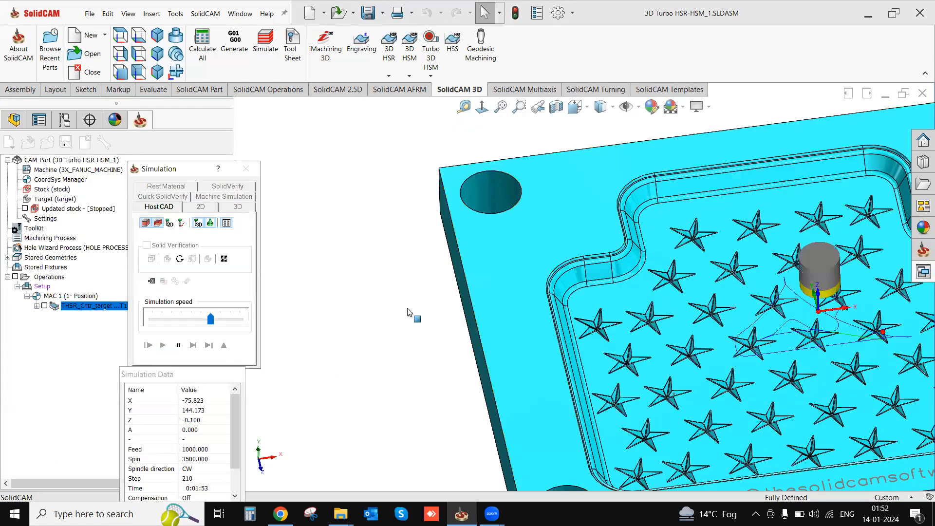
click(178, 346)
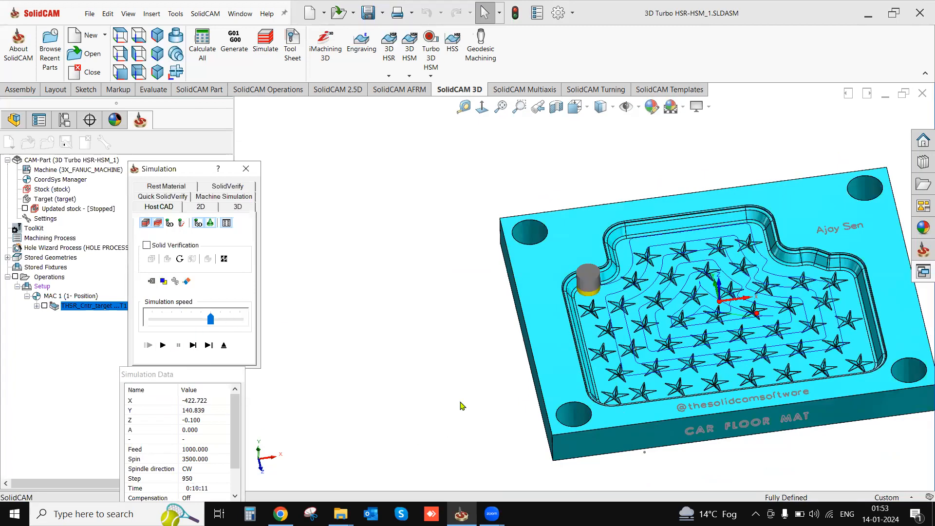
scroll(600, 301, down, 1)
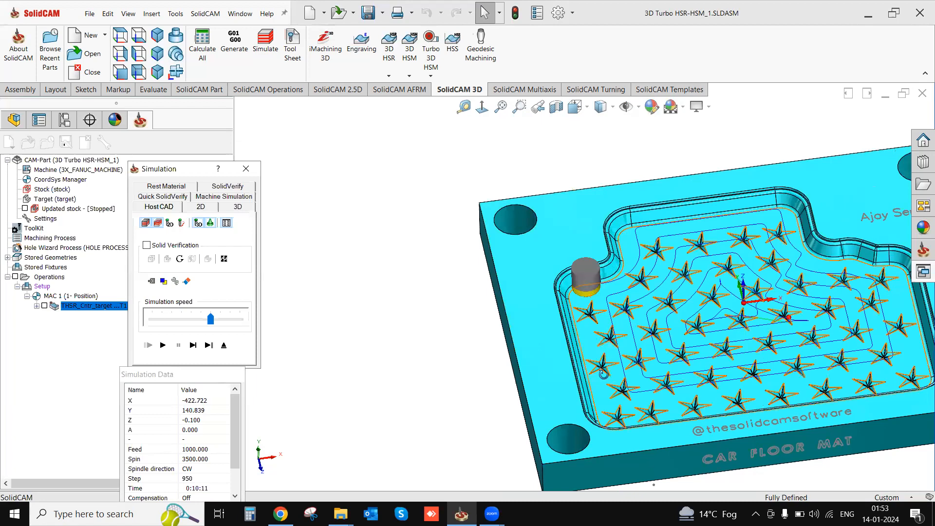
middle_drag(602, 355, 604, 375)
- Continue the simulation at a slower speed, examine the feed value inside the corner feed zone, and exit the simulation
click(194, 346)
click(180, 325)
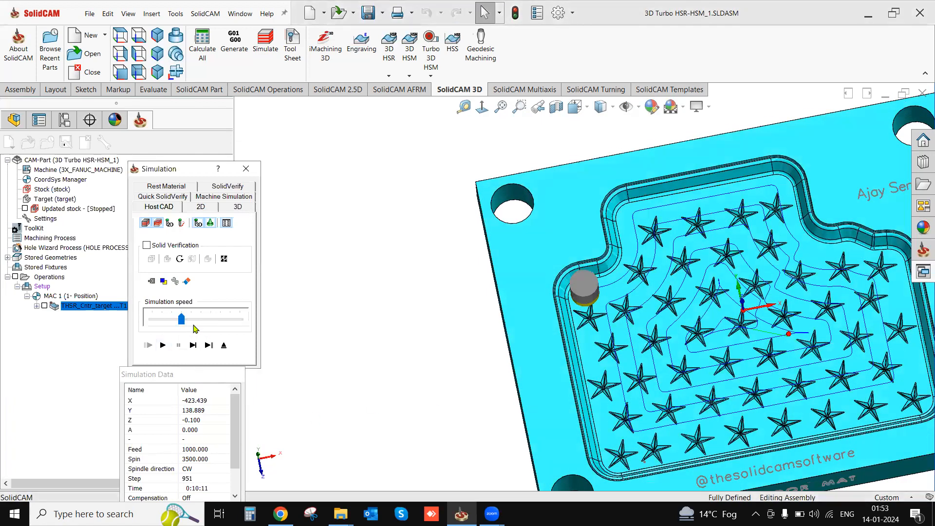
click(163, 345)
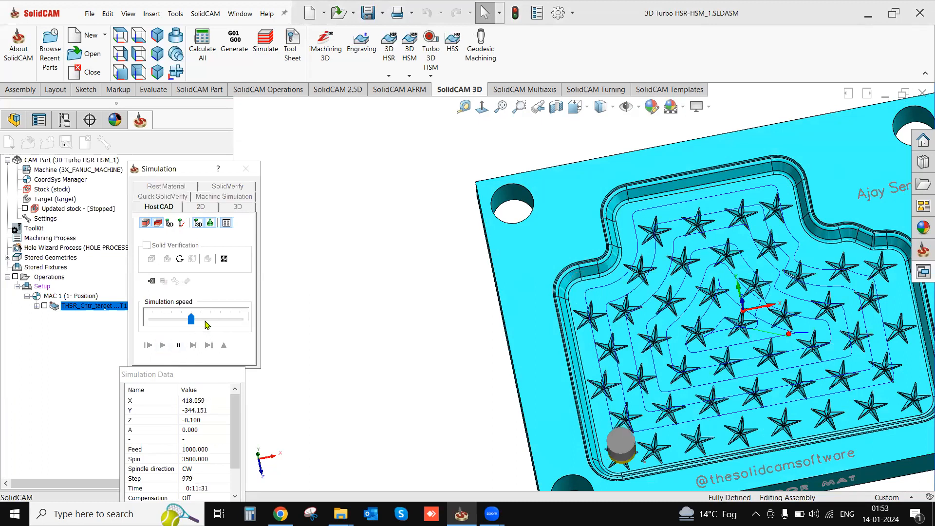
click(179, 345)
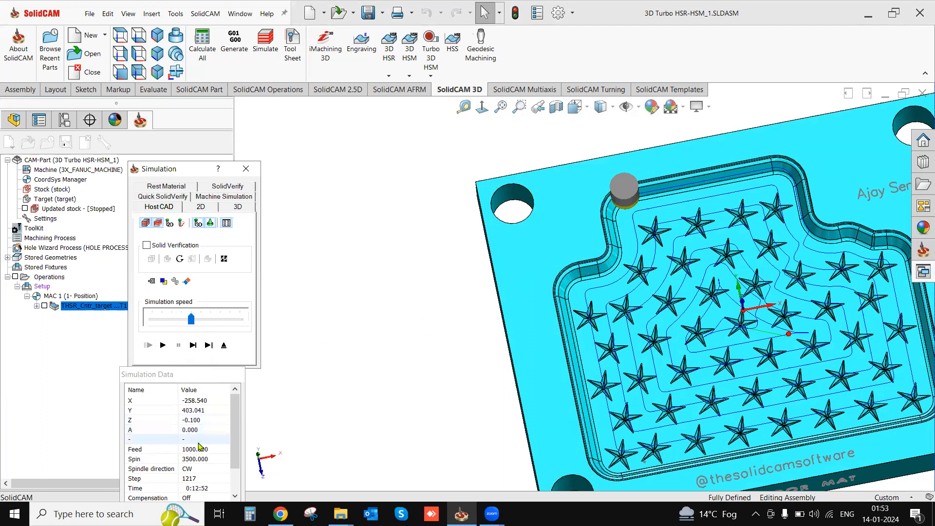
click(193, 346)
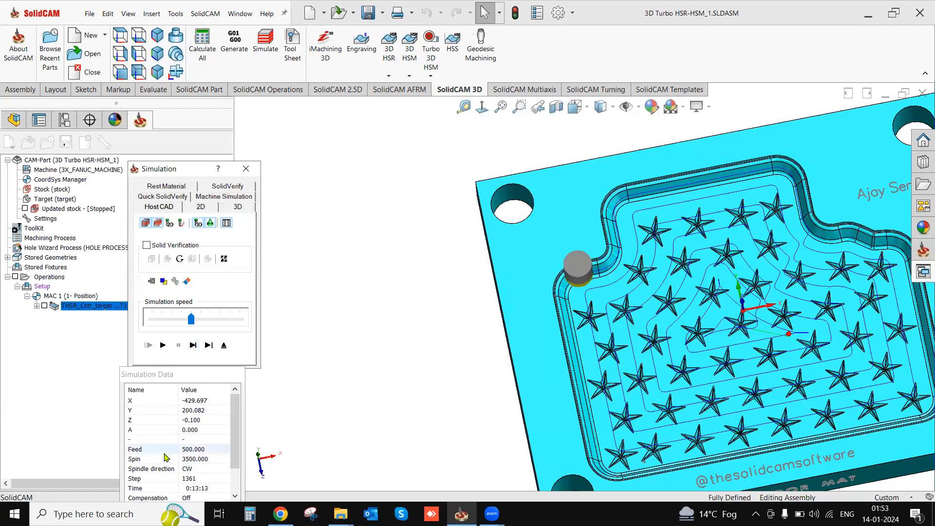
click(184, 452)
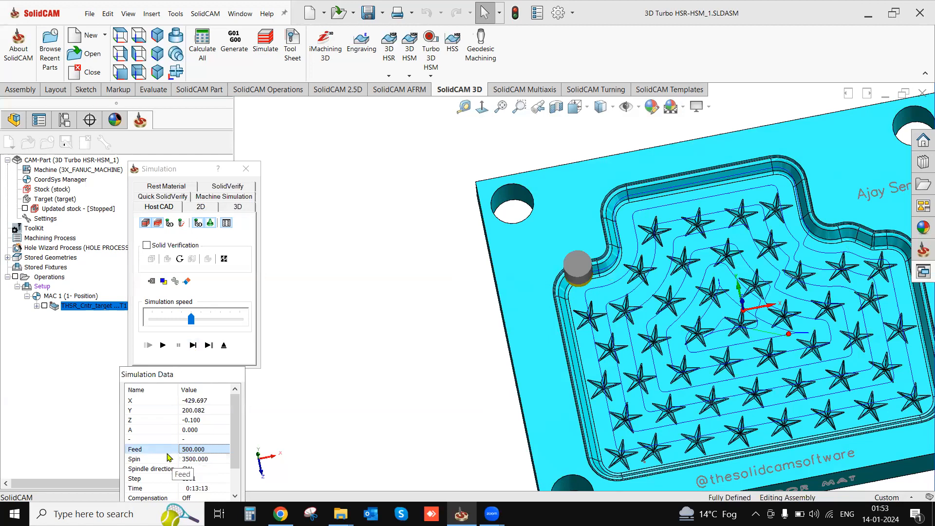
click(224, 345)
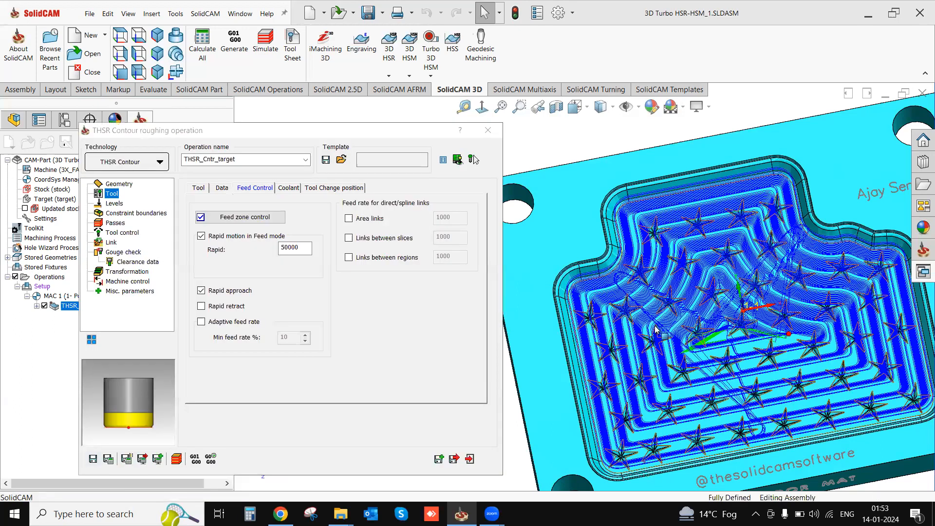
- Close the THSR contour roughing operation and hide its toolpath on the mould
middle_drag(660, 337, 522, 411)
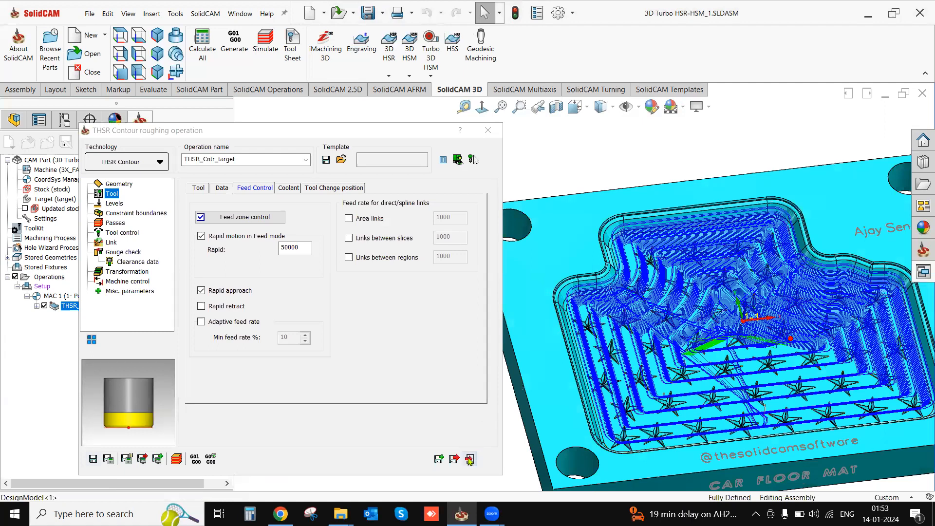
scroll(660, 339, down, 2)
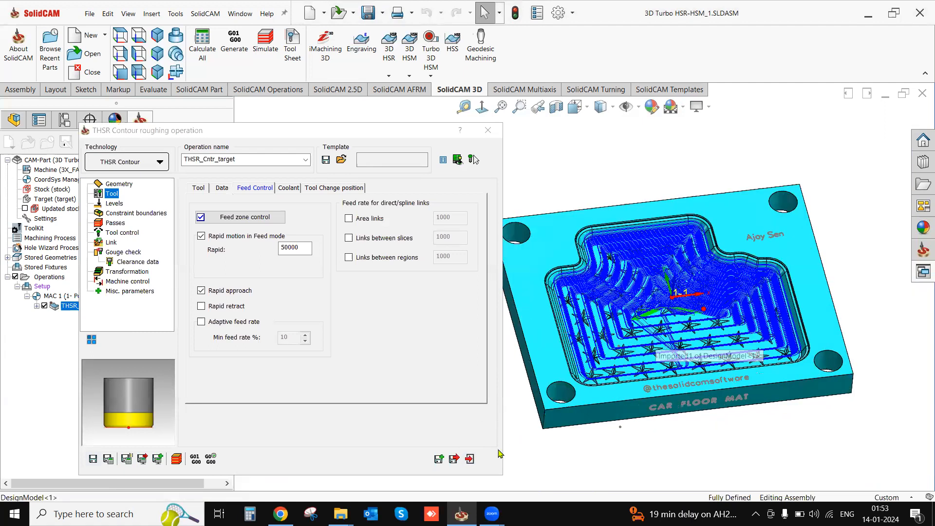
click(469, 460)
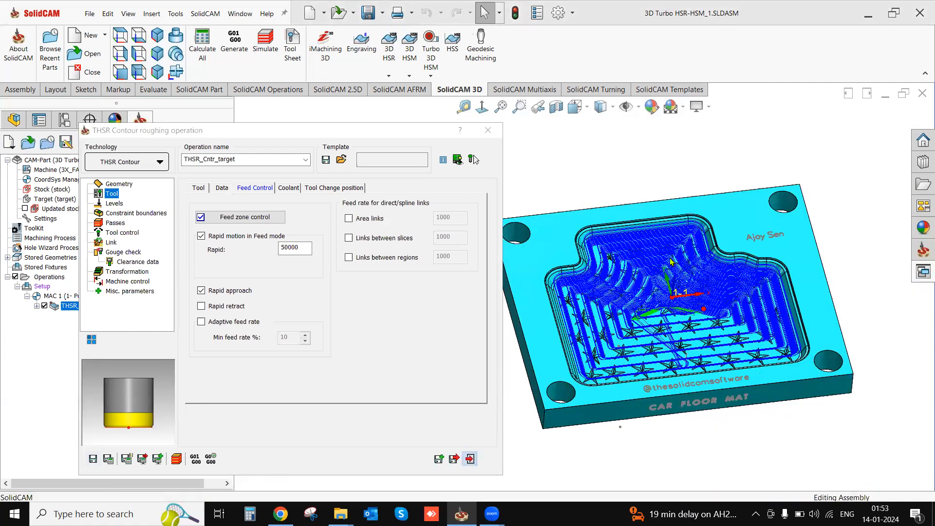
scroll(825, 304, up, 1)
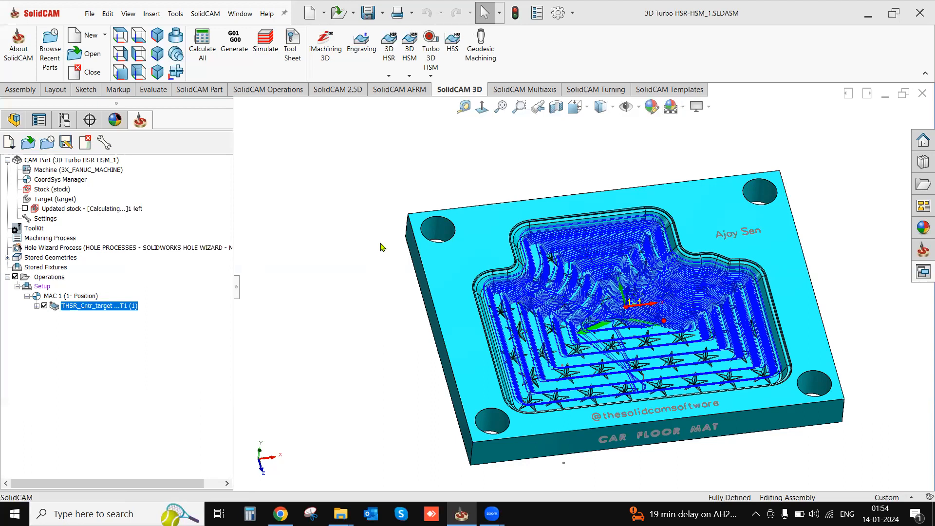
middle_drag(471, 395, 682, 359)
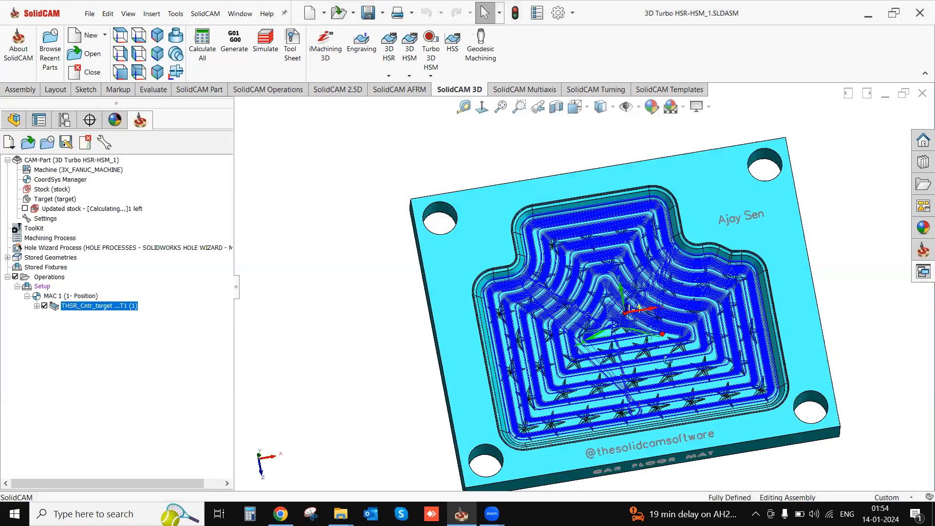
click(44, 305)
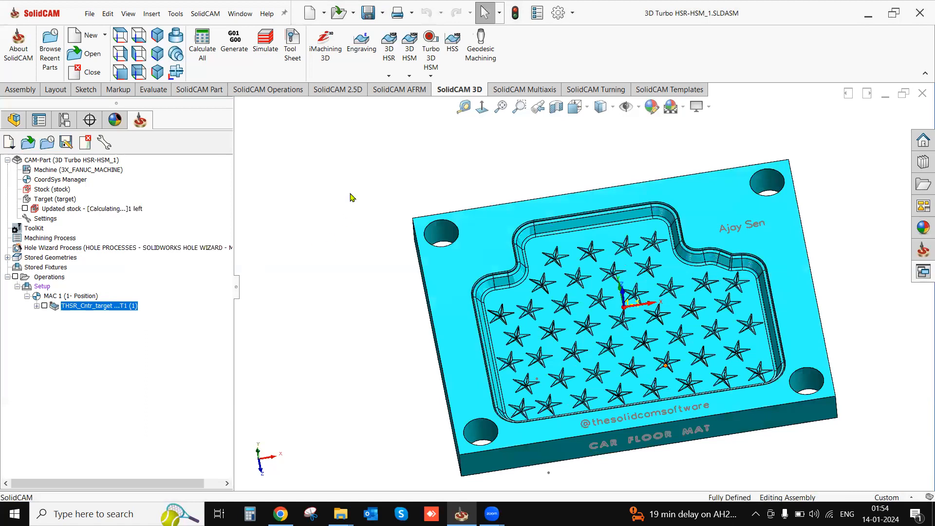
- Add a new Turbo 3D HSM Constant Z operation
click(409, 75)
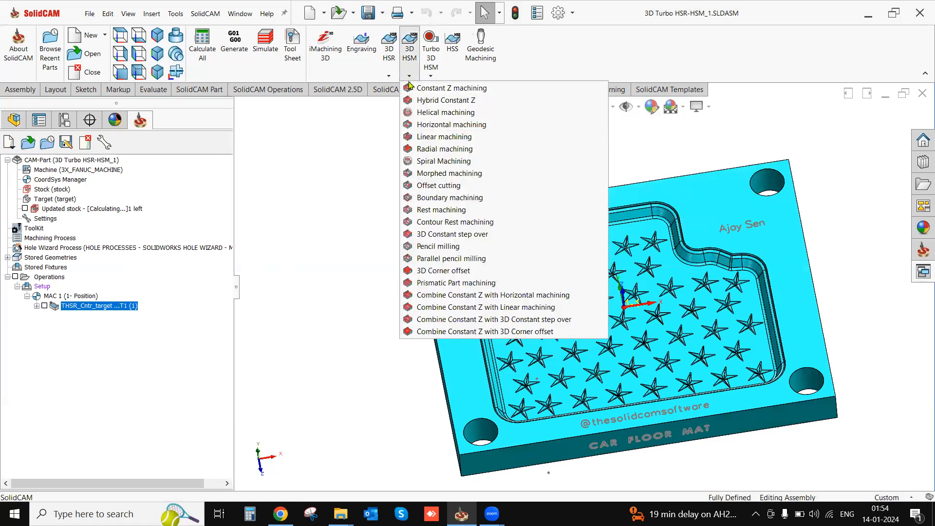
click(356, 162)
click(430, 76)
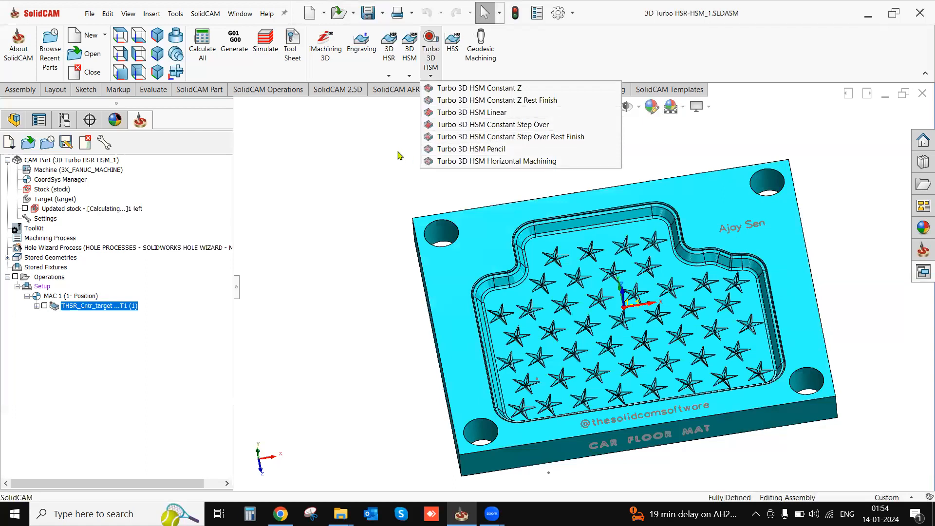
click(452, 89)
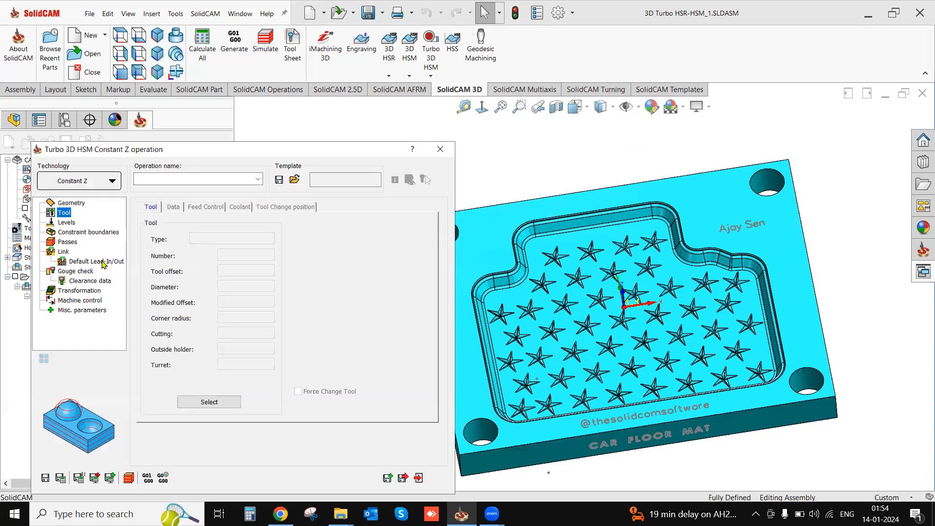
- Create a bull nose mill with 25 mm diameter and 0.8 mm corner radius and assign it to the operation
click(214, 402)
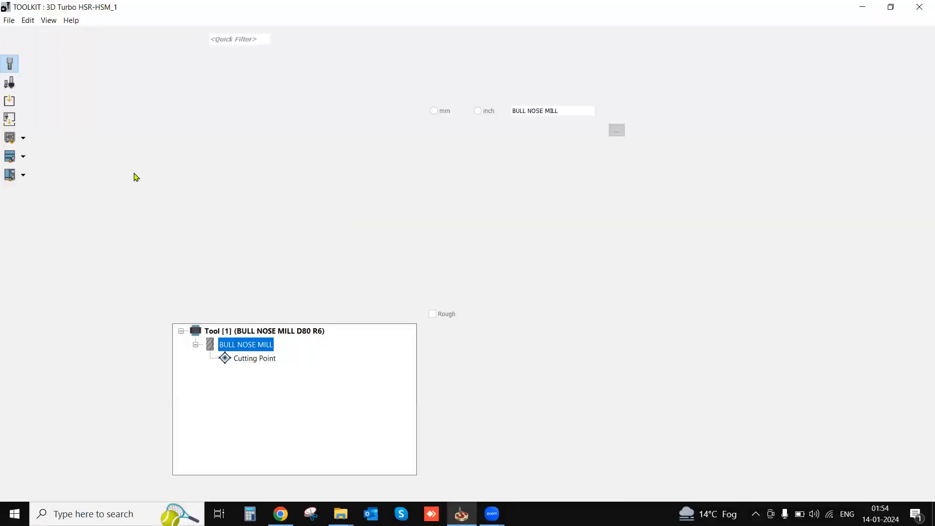
drag(78, 203, 398, 216)
click(552, 161)
text(25)
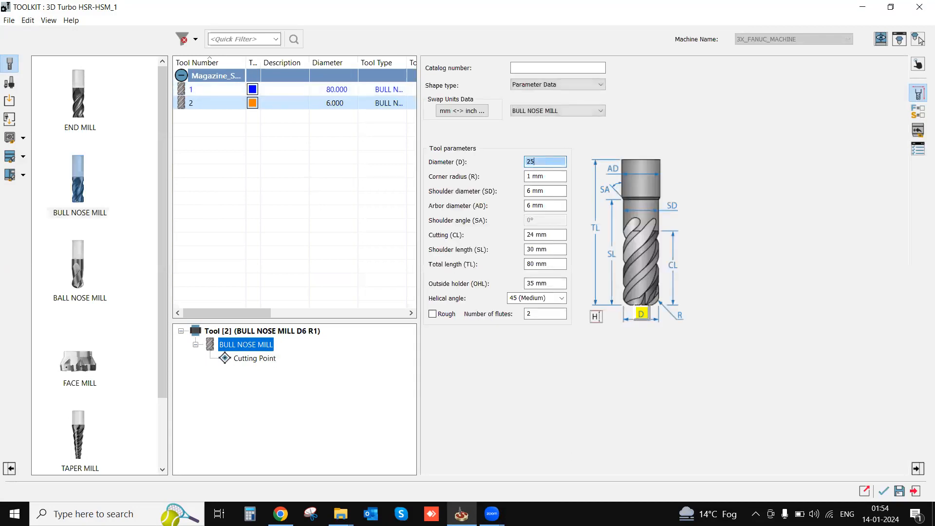
click(553, 177)
text(0.8)
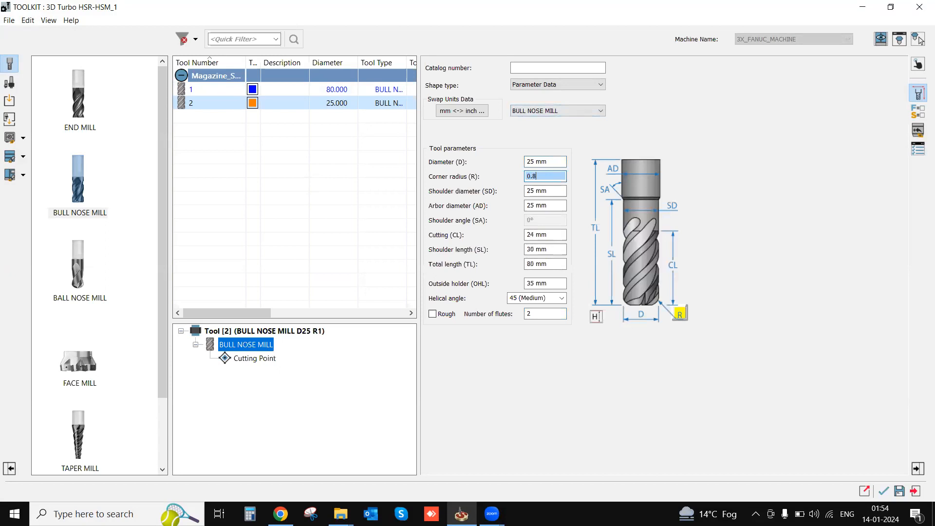
click(560, 192)
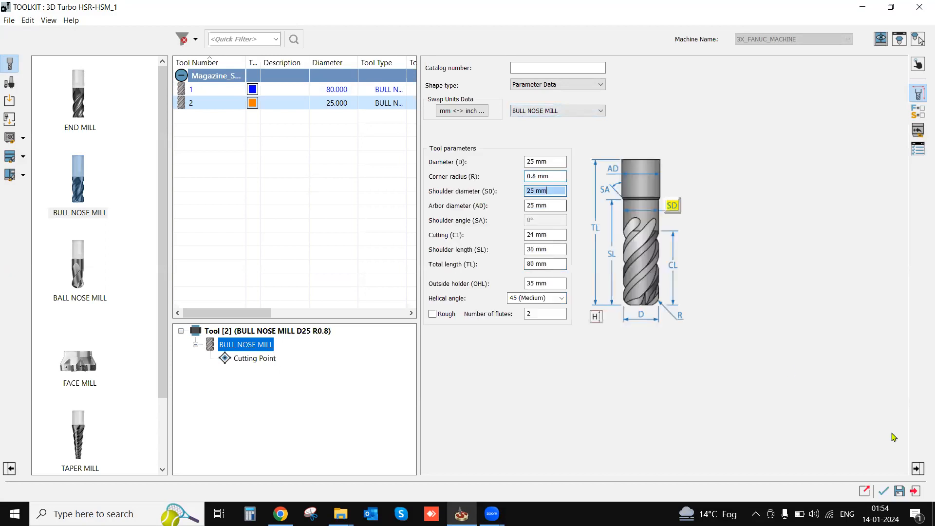
click(887, 491)
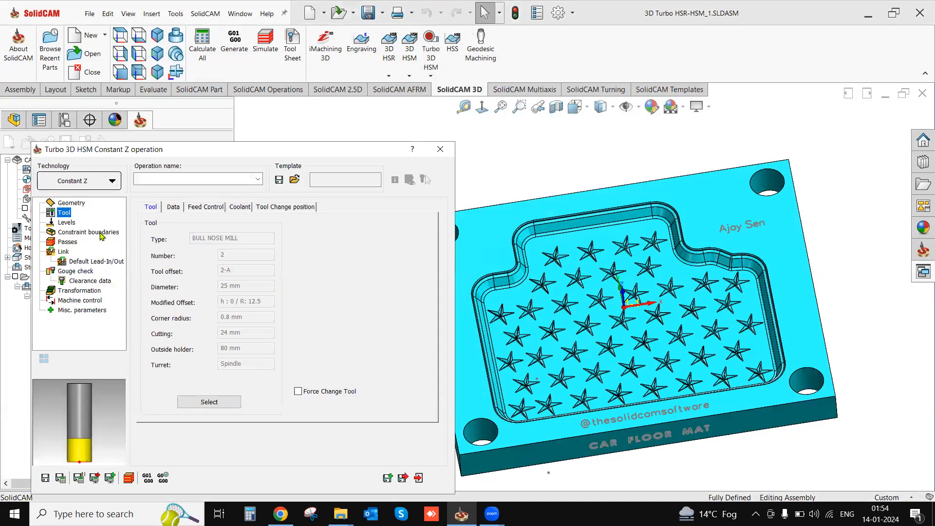
- Review the feed control and clearance levels, and set the constraint boundary to the manually created boundary w_a
click(174, 208)
click(205, 208)
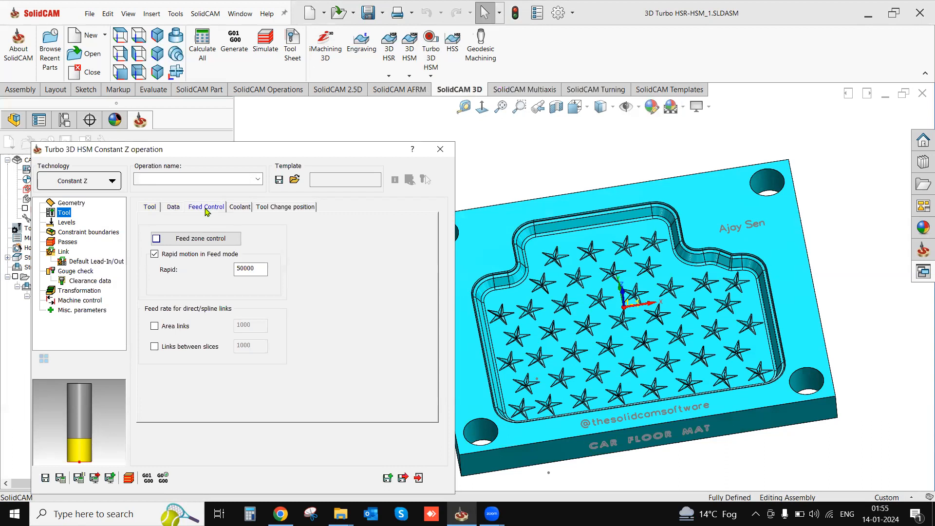
click(68, 223)
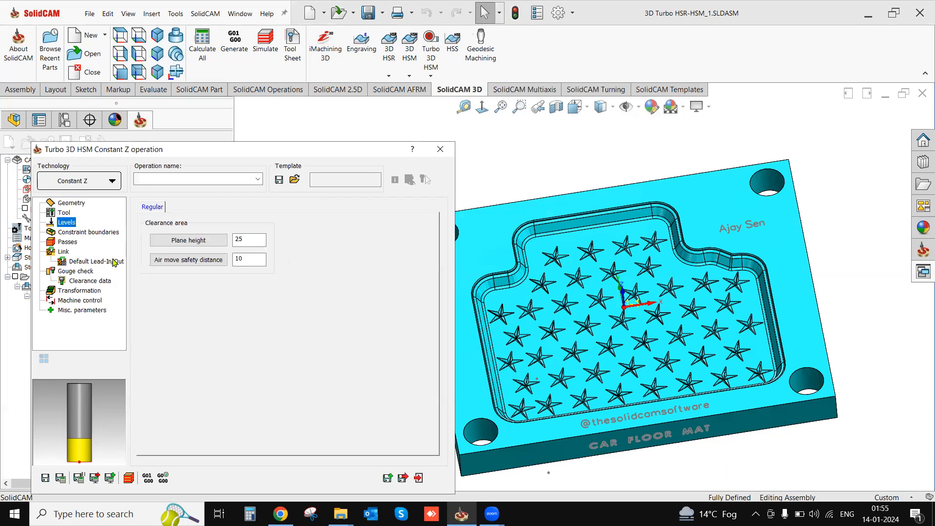
click(87, 233)
click(157, 272)
click(260, 327)
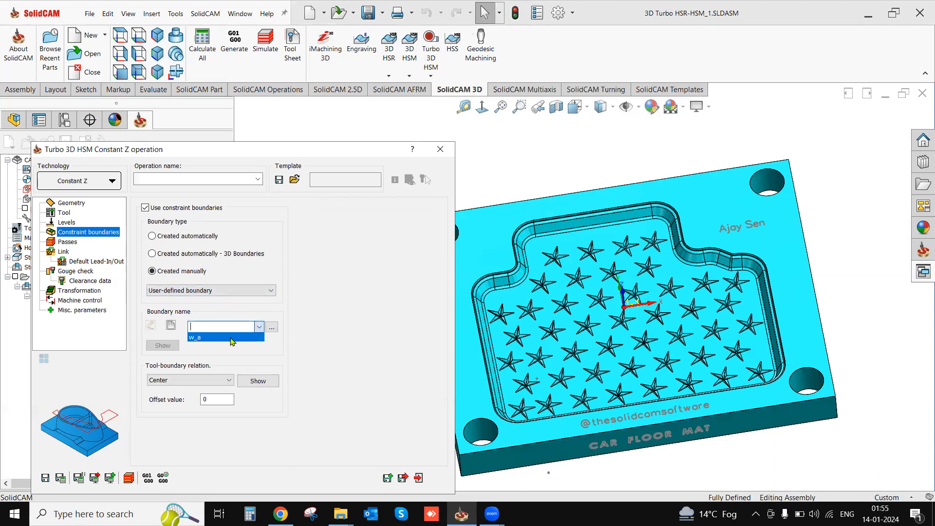
click(202, 337)
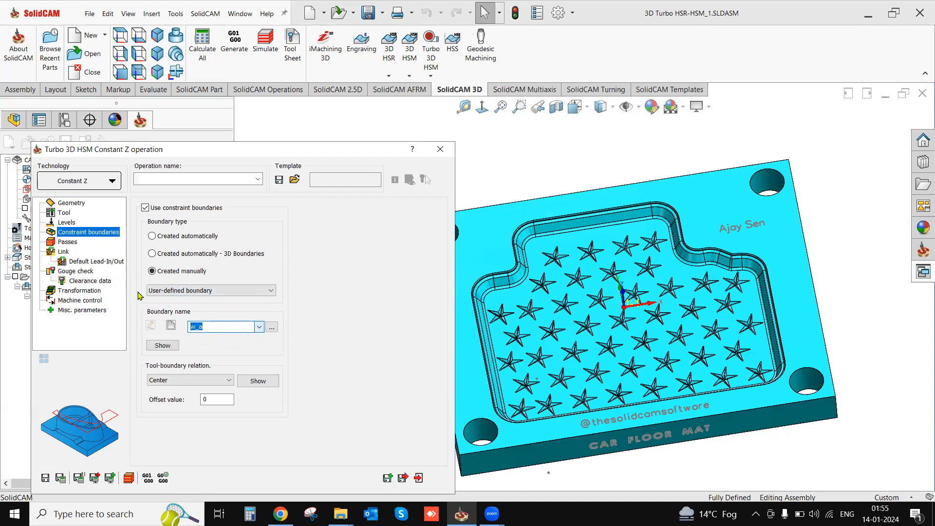
- Set the step down of the Constant Z passes to 0.3
click(67, 242)
drag(246, 236, 233, 237)
text(0.)
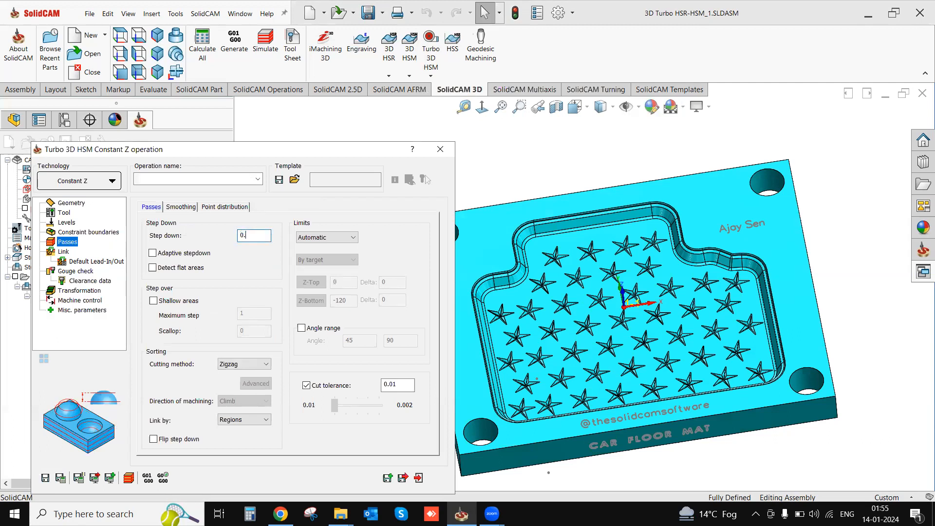
text(5)
key(BackSpace)
text(3)
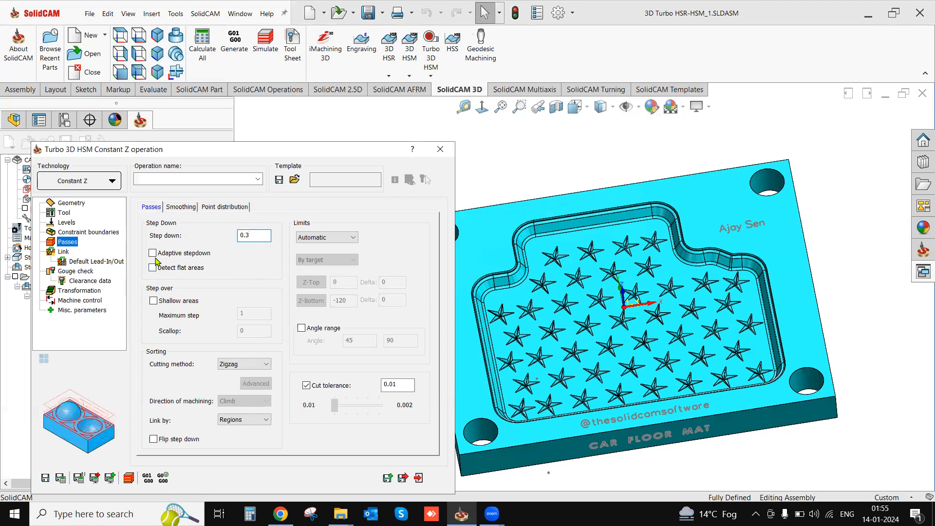
- Set the cutting method to Spiral, then save and calculate the Constant Z operation
click(244, 364)
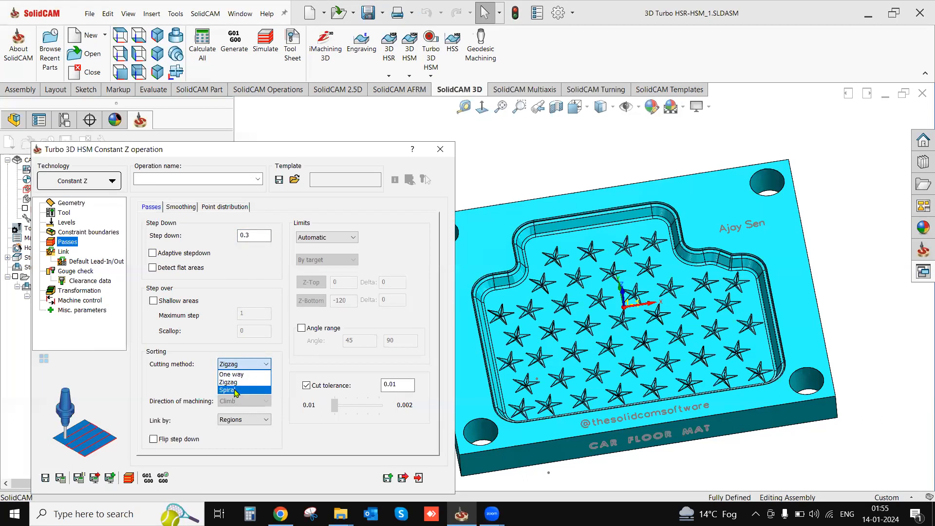
click(236, 391)
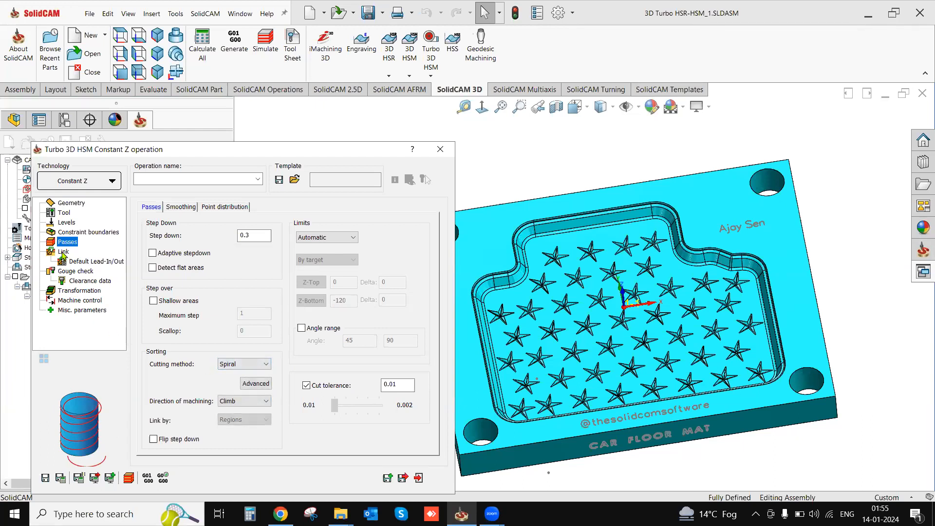
click(63, 479)
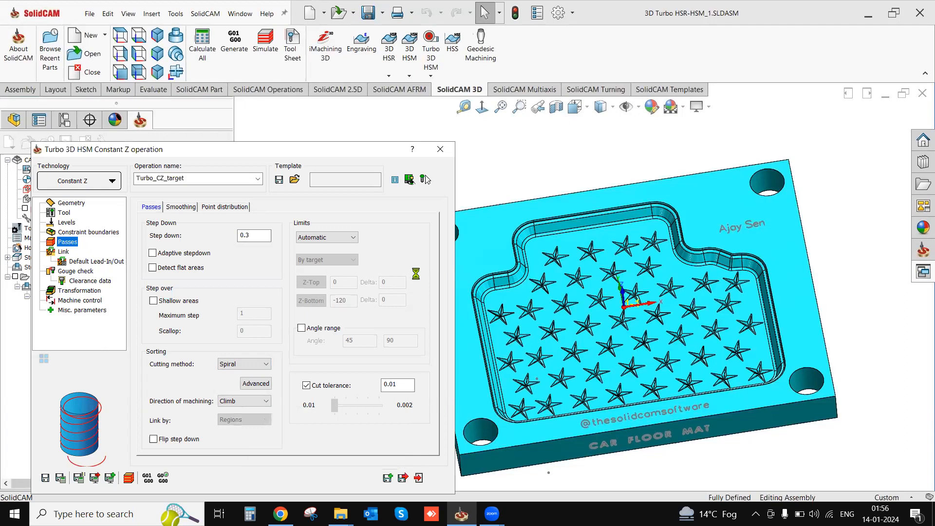
click(425, 179)
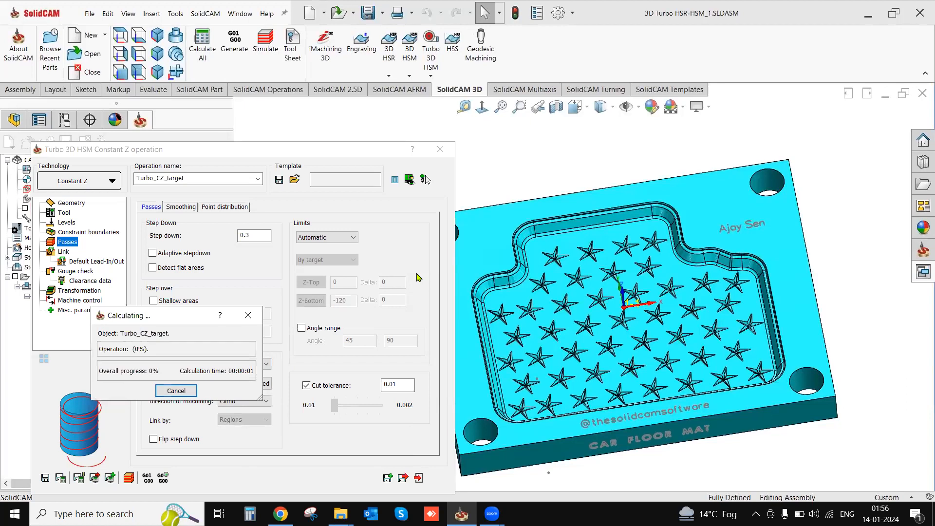
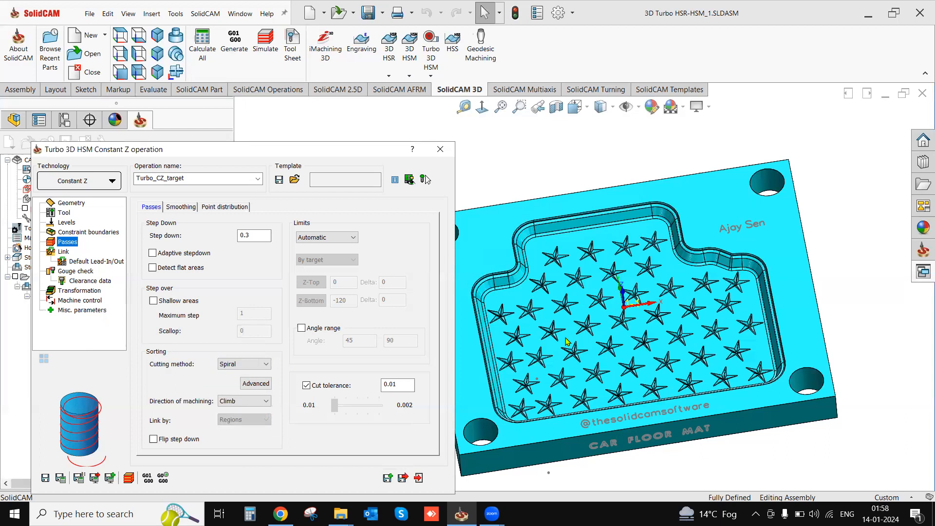
- Examine the calculated spiral Constant Z toolpath along the pocket walls and at the tips of the stars
scroll(567, 341, down, 2)
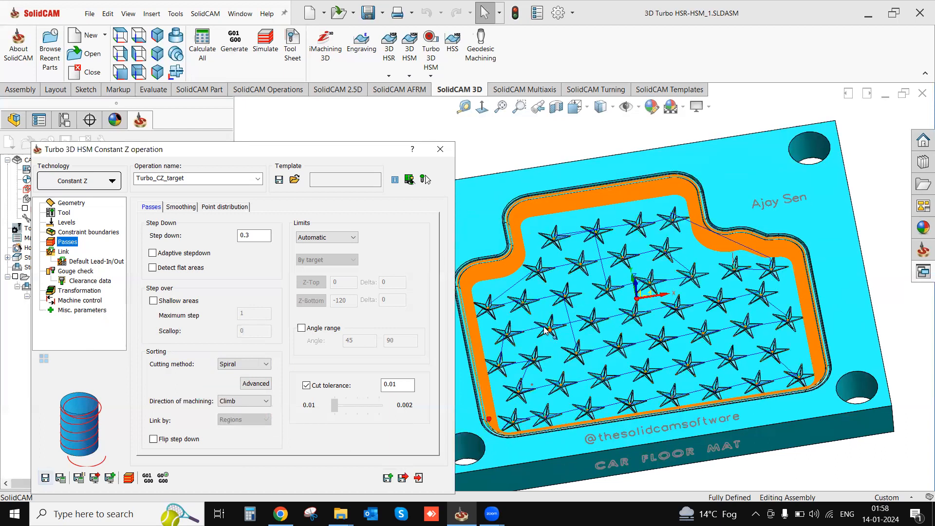
scroll(516, 290, down, 2)
mouse_move(578, 285)
middle_down()
mouse_move(590, 255)
mouse_move(571, 305)
mouse_move(582, 280)
middle_up()
scroll(643, 254, down, 3)
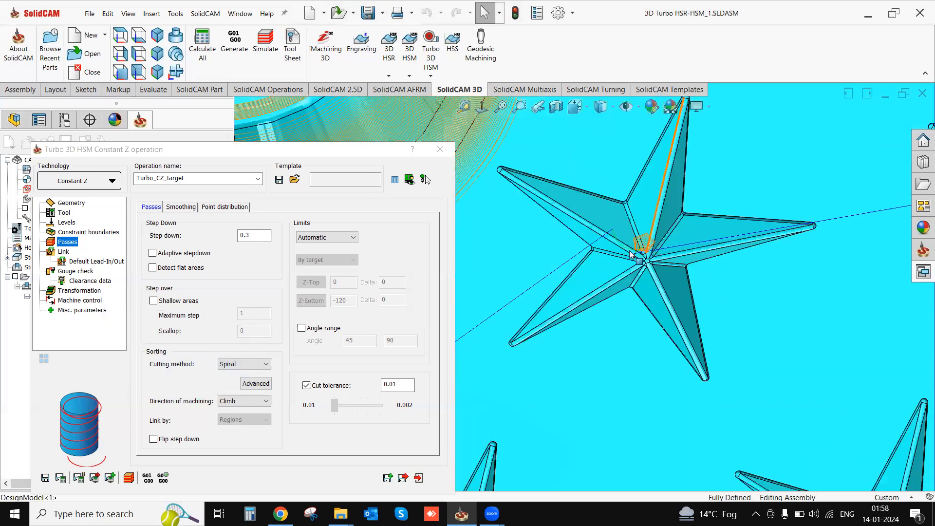
scroll(631, 254, down, 3)
middle_drag(627, 325, 634, 266)
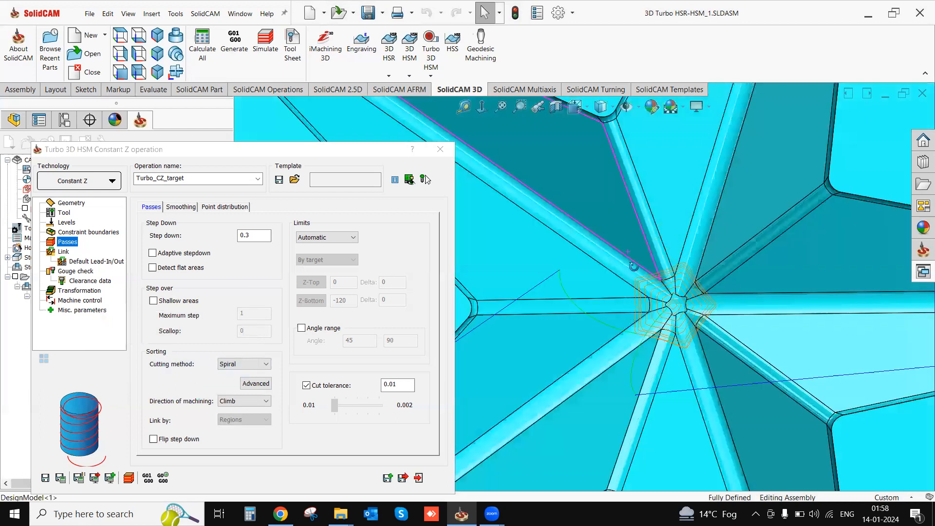
scroll(633, 266, up, 3)
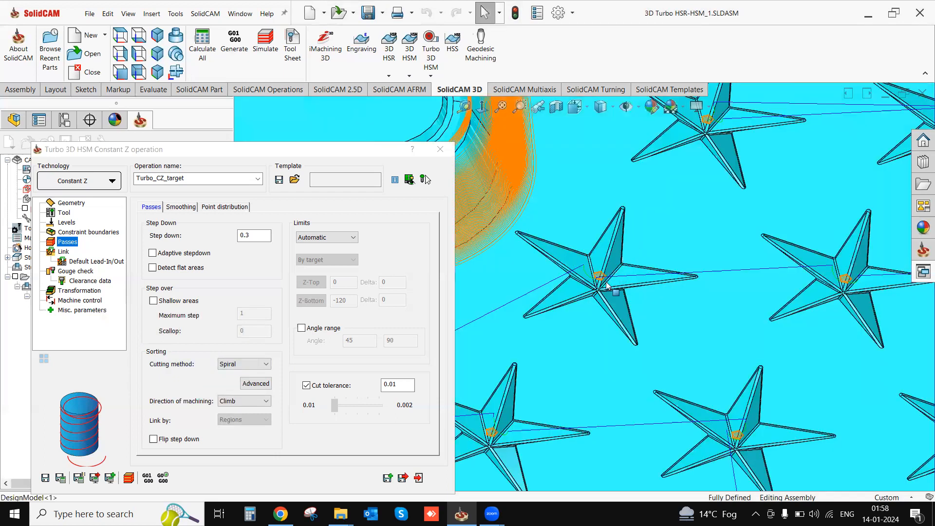
scroll(607, 284, up, 6)
middle_drag(640, 287, 658, 279)
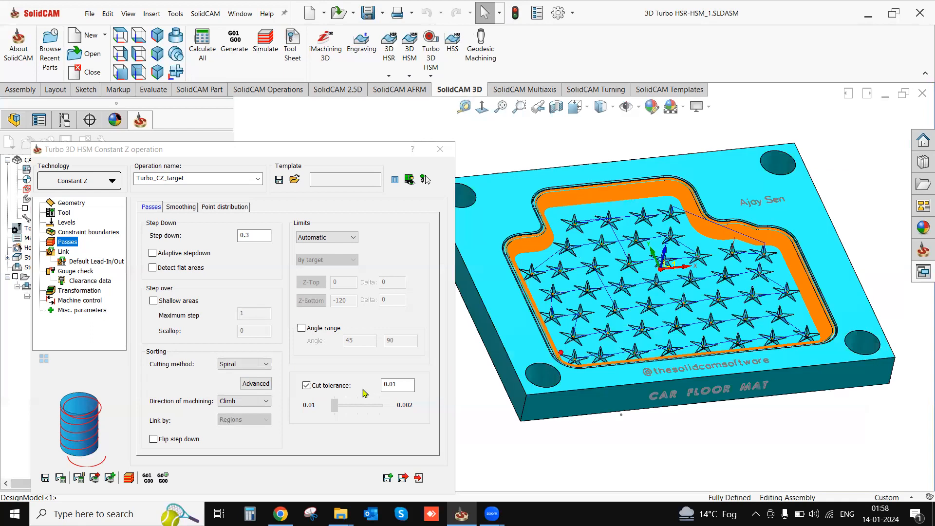
- Set the pass limits to User-defined, pick the Z-Bottom level on the pocket floor, and give it a delta of 0.05
click(324, 238)
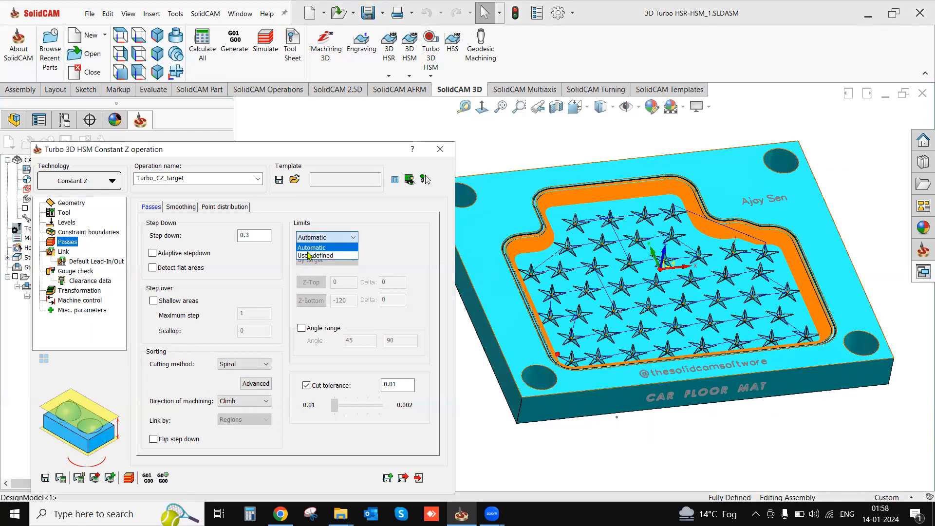
click(312, 256)
click(342, 300)
click(576, 302)
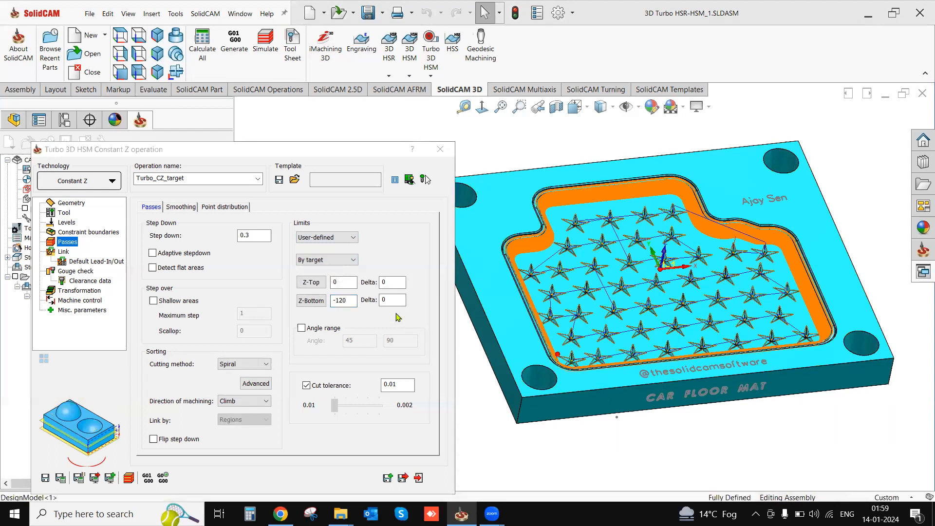
text(0.1)
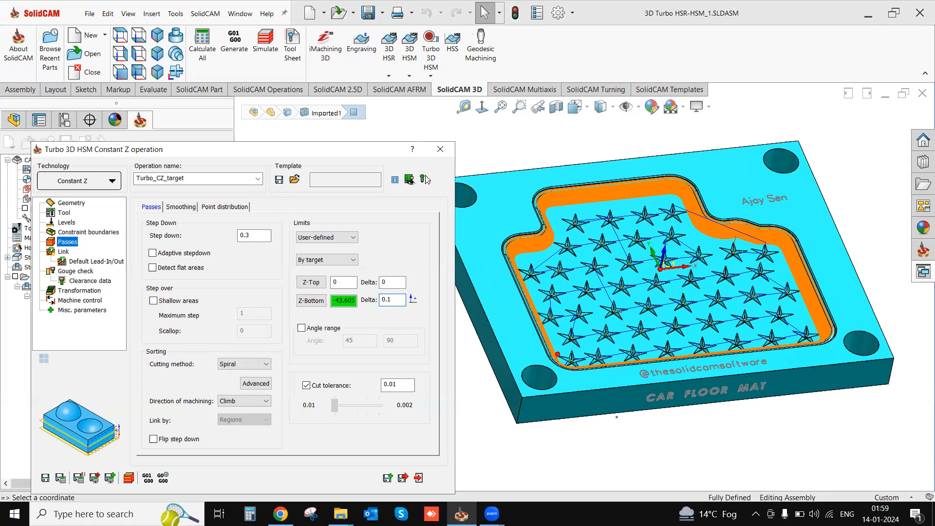
text(05)
- Set the cutting method to One way, then save and calculate the Constant Z operation
click(244, 365)
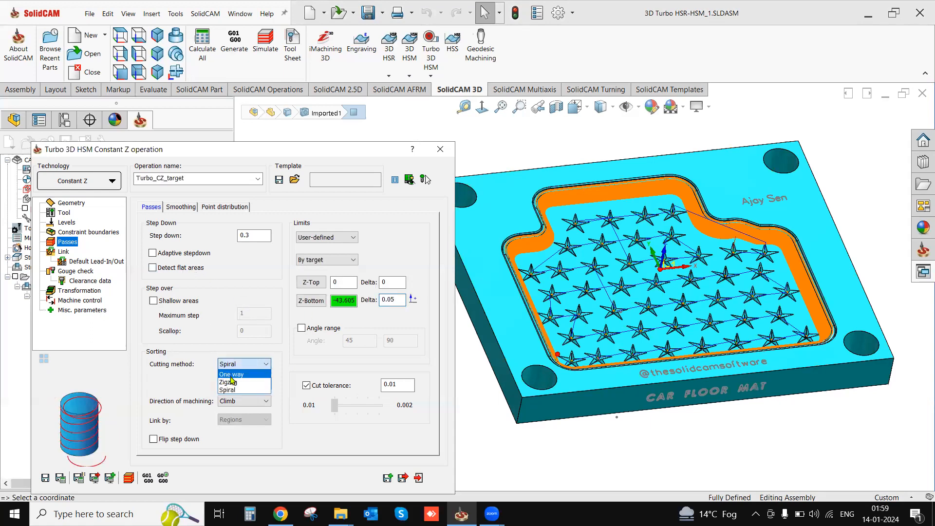
click(231, 380)
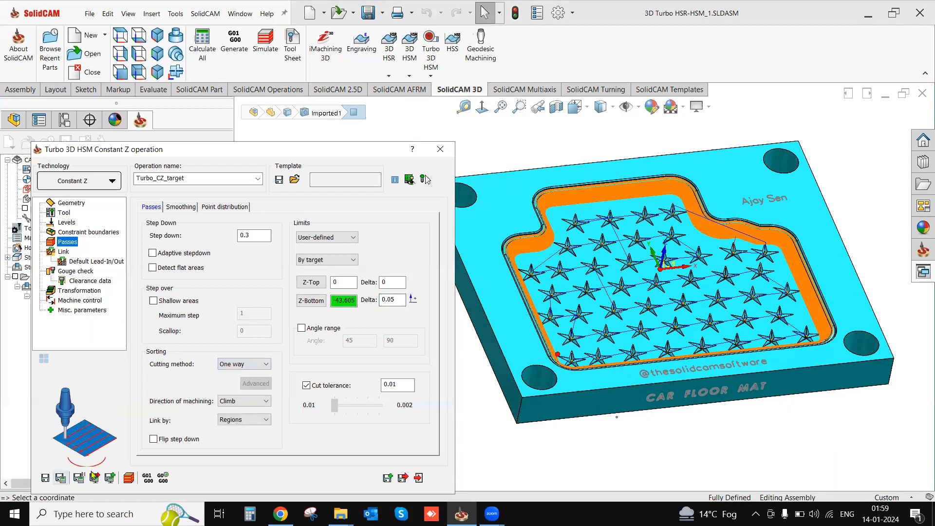
click(481, 334)
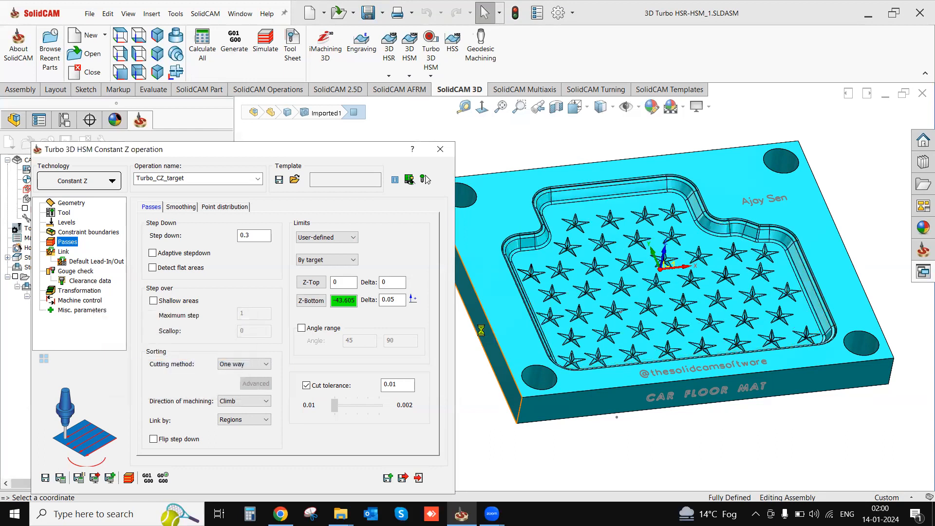
click(423, 179)
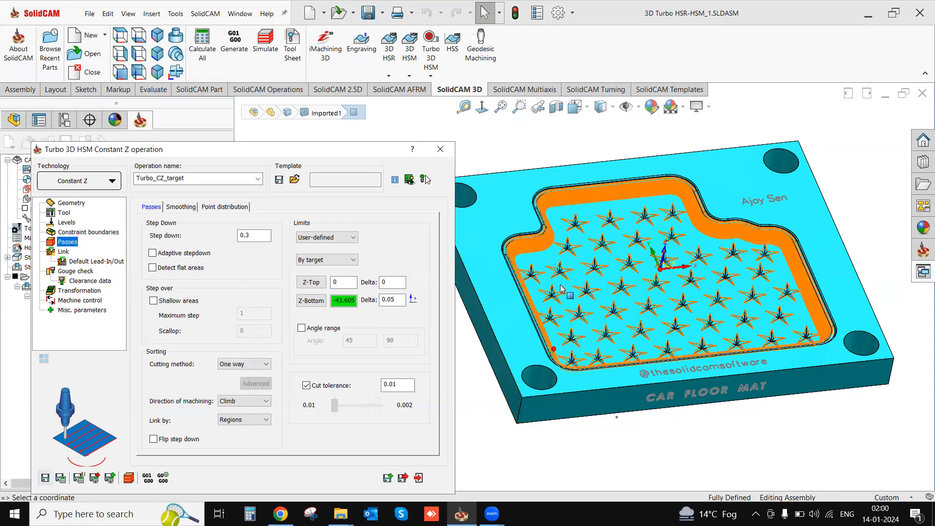
- Inspect the recalculated toolpath on the pocket walls and stars, and close the Constant Z operation
scroll(596, 260, down, 3)
mouse_move(574, 263)
middle_down()
mouse_move(552, 270)
mouse_move(571, 254)
middle_up()
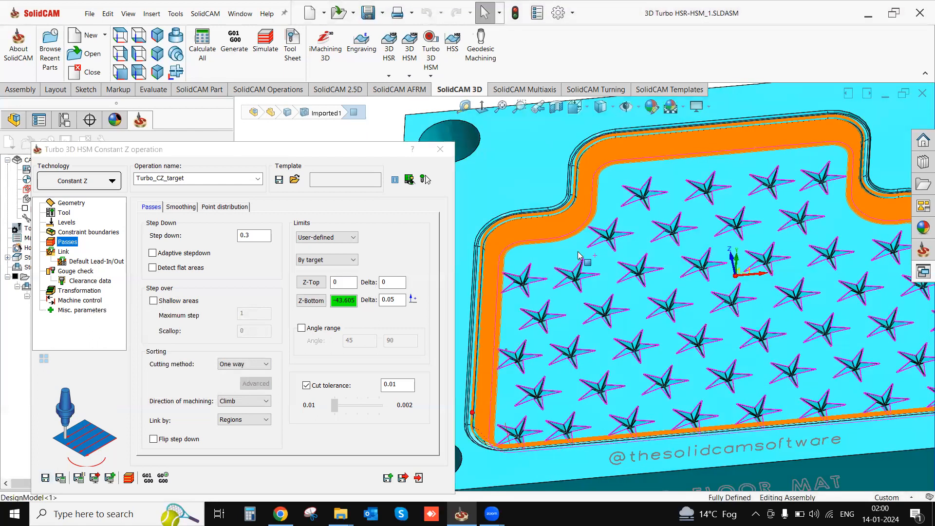
middle_drag(547, 340, 584, 335)
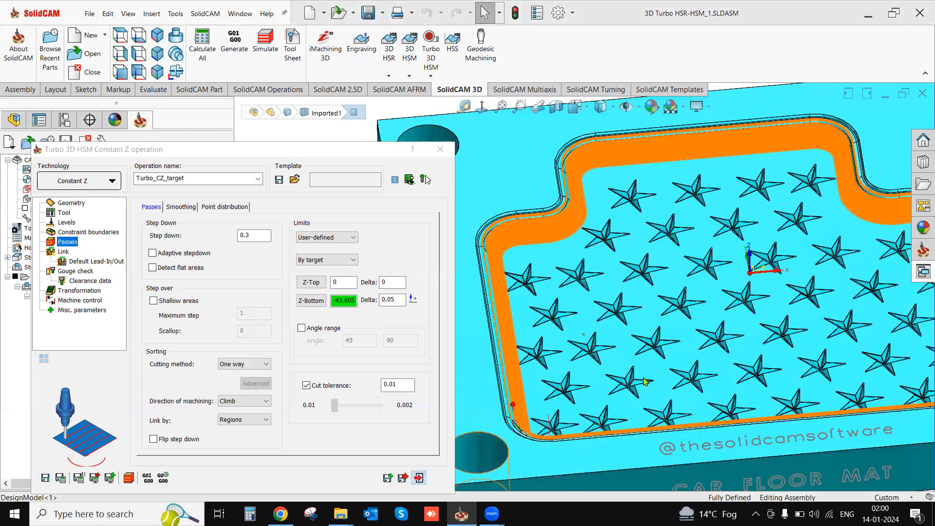
click(403, 478)
scroll(365, 366, up, 3)
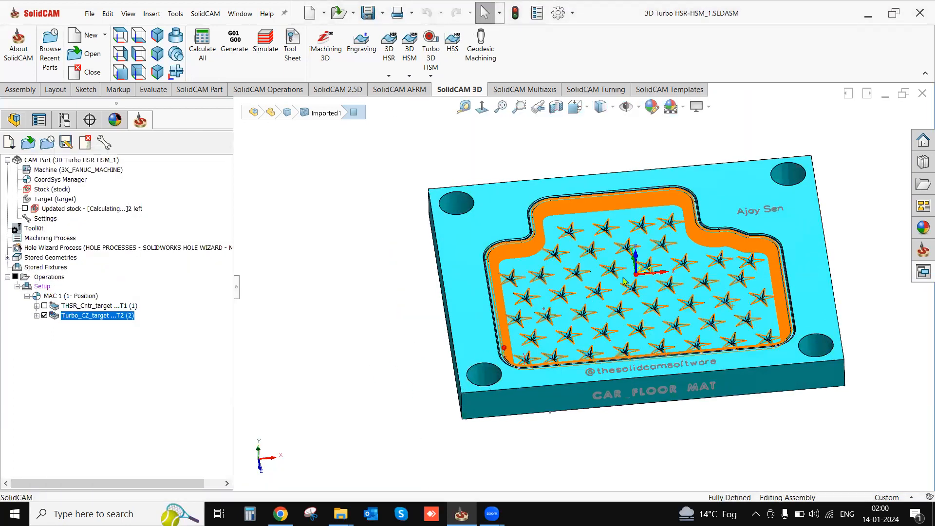
middle_drag(748, 319, 758, 325)
- Review the available Turbo 3D HSM and 3D HSM operation types without adding one
click(431, 77)
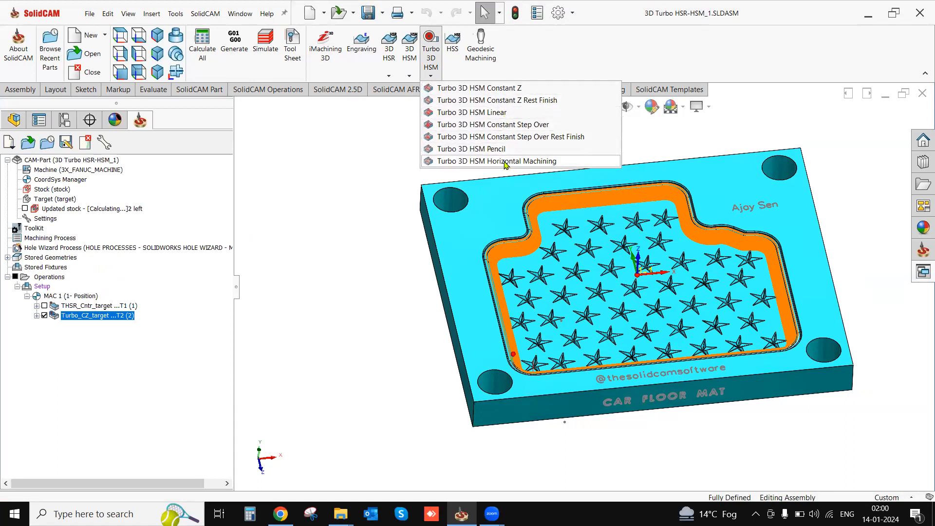
click(409, 76)
click(409, 75)
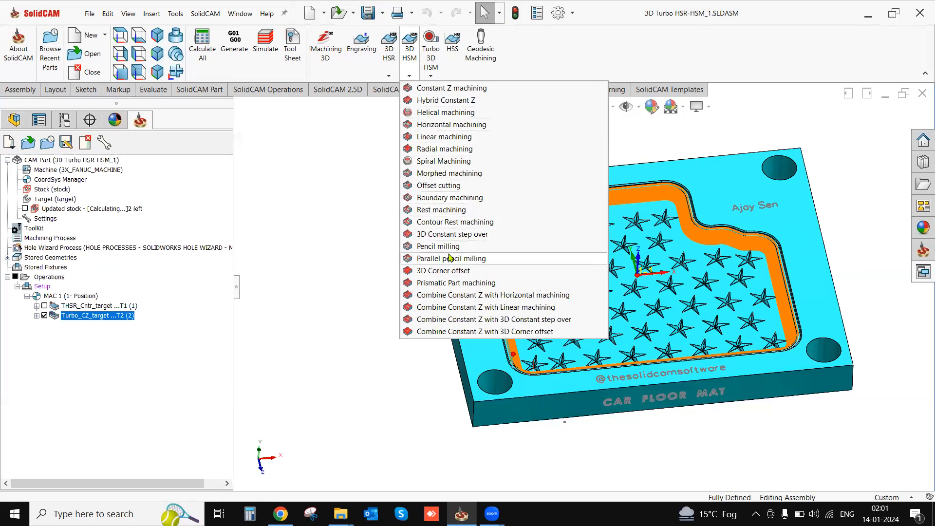
click(345, 253)
mouse_move(585, 323)
middle_down()
mouse_move(588, 286)
mouse_move(595, 308)
middle_up()
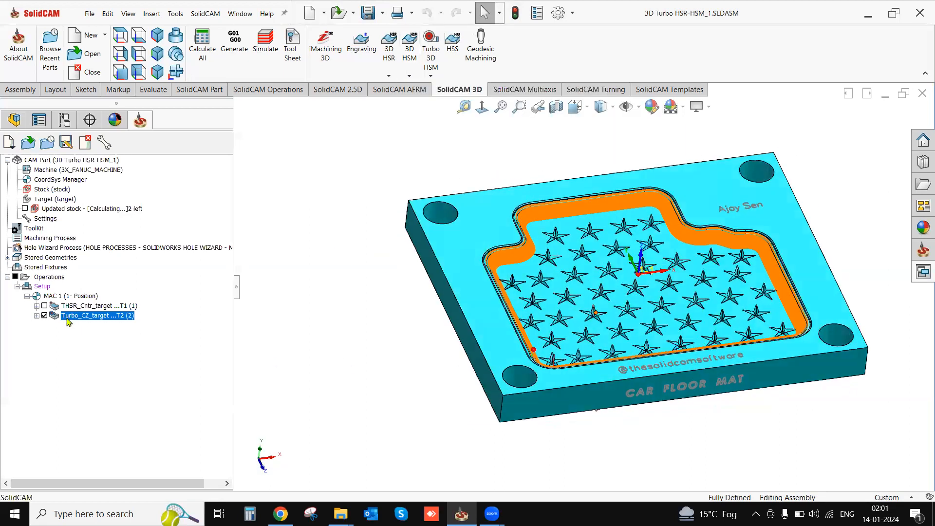
right_click(73, 320)
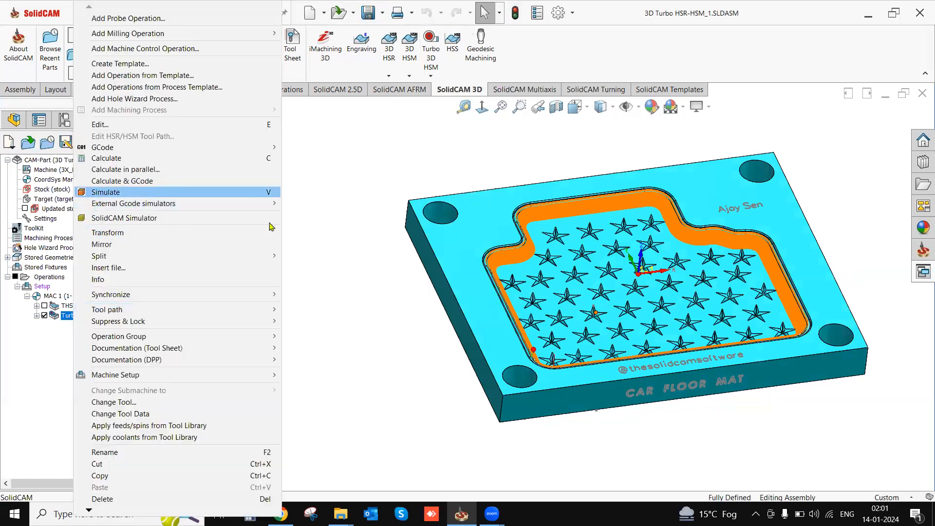
click(146, 193)
click(227, 188)
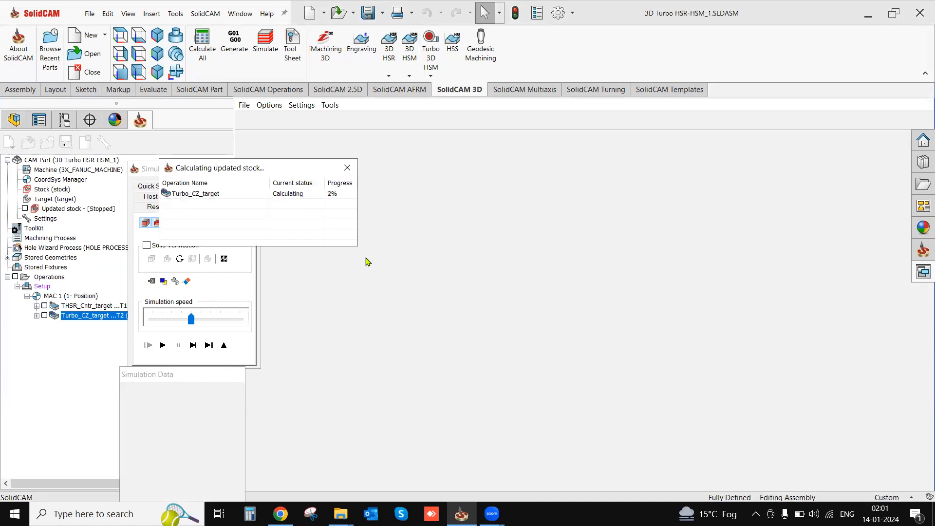
click(348, 168)
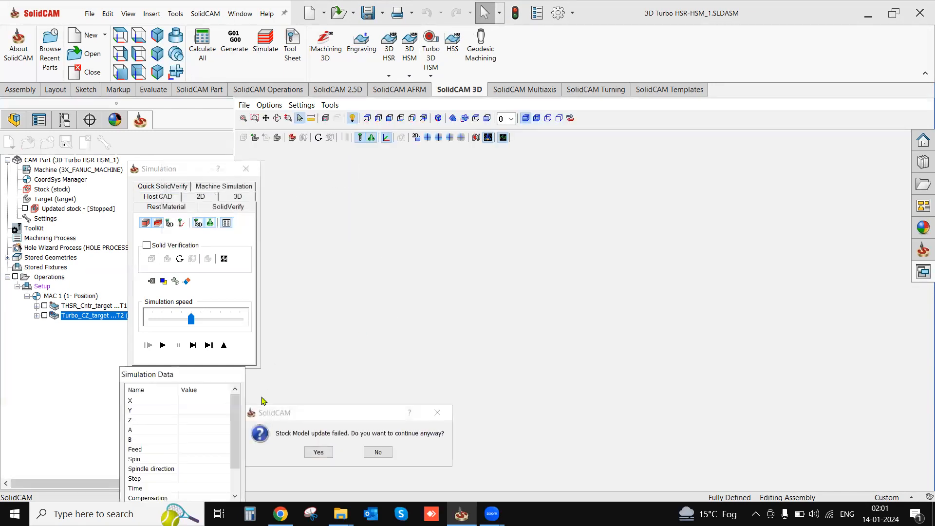
click(378, 453)
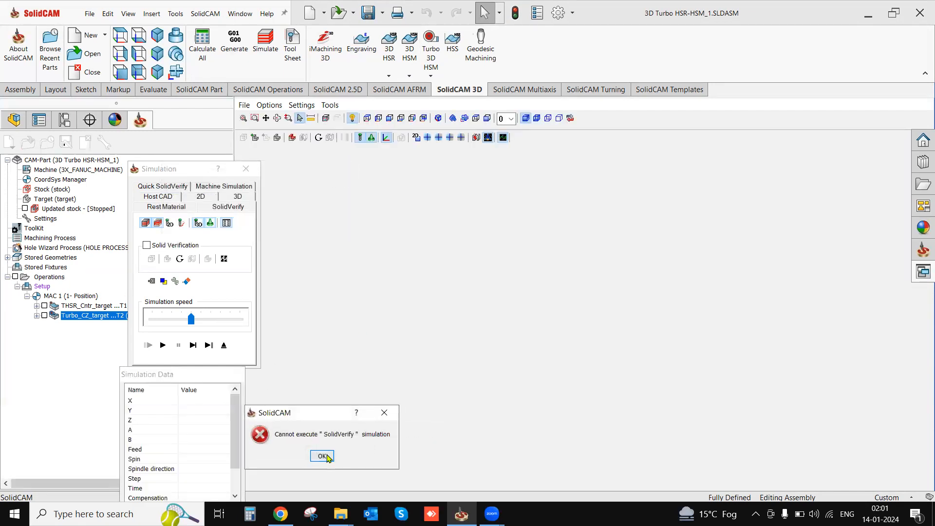
click(322, 456)
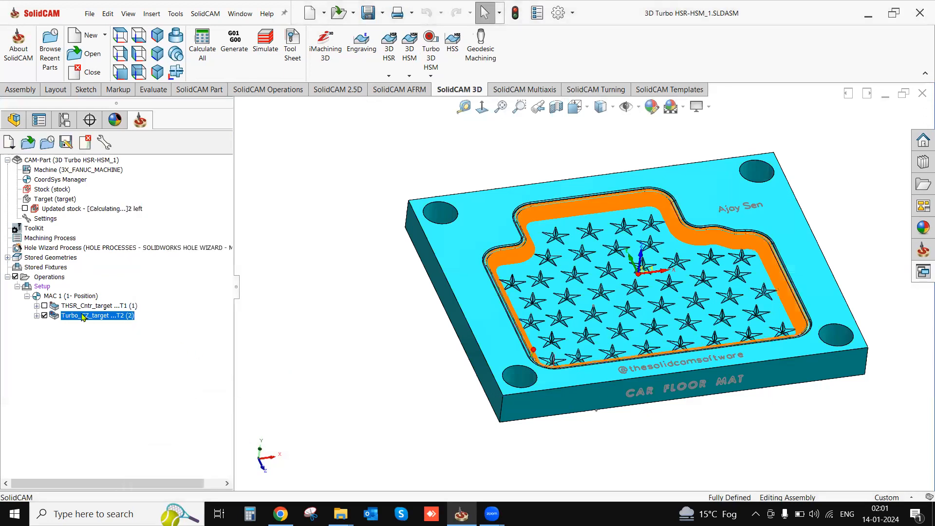
- Start a SolidVerify simulation of all operations
right_click(51, 279)
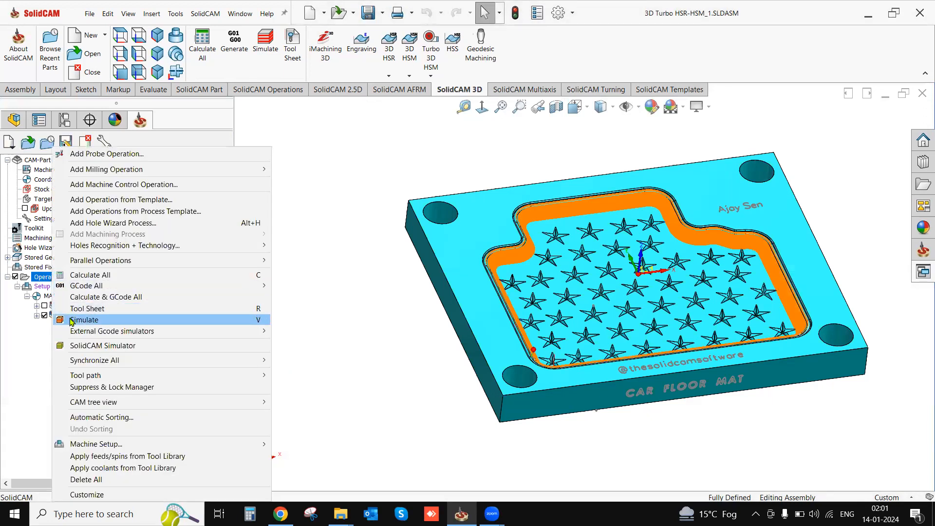
click(72, 321)
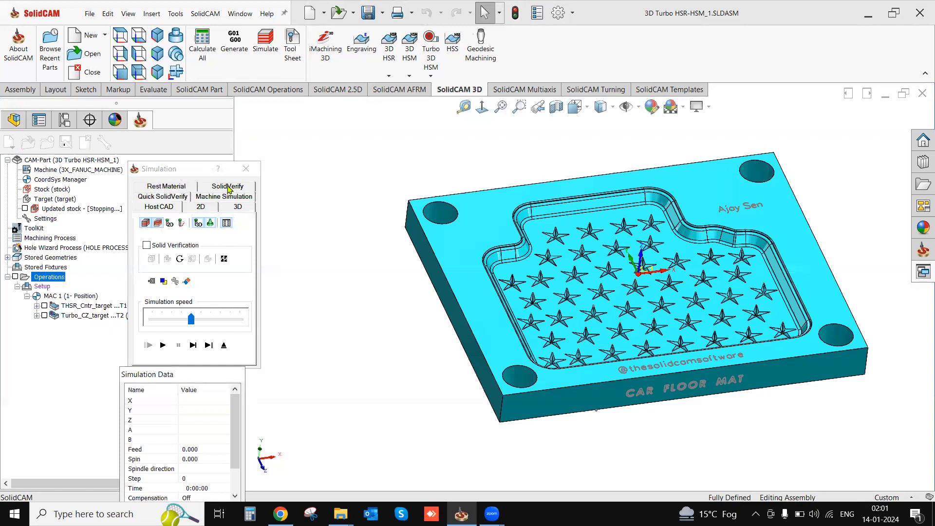
click(228, 187)
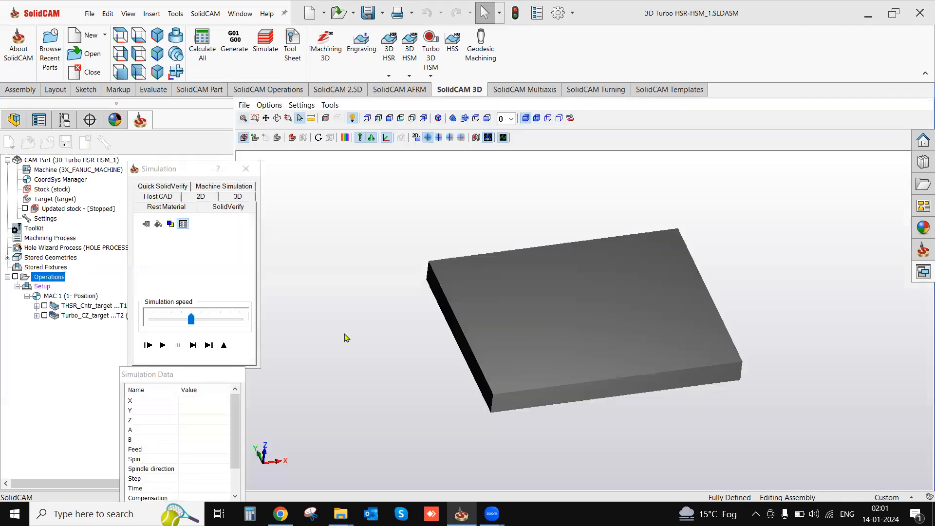
click(162, 345)
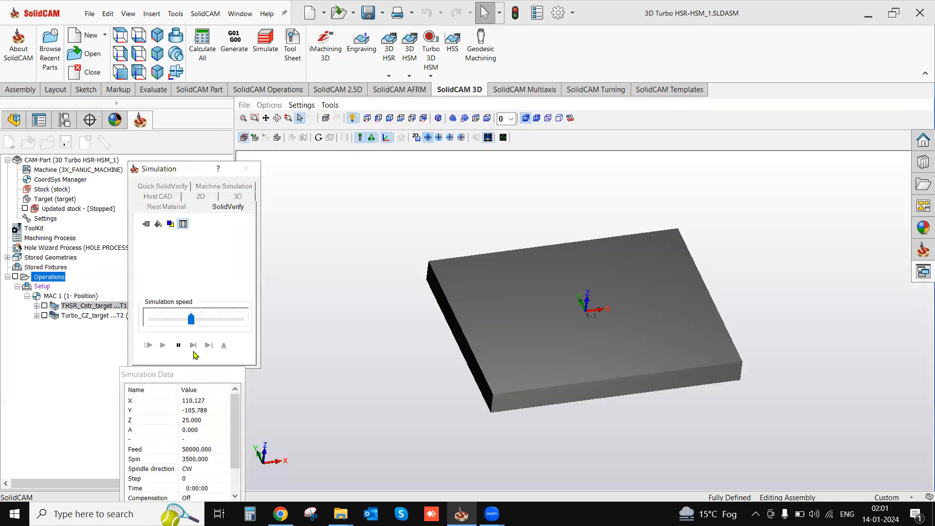
- Set the simulation accuracy's tool facet tolerance to 0.1 and exit the simulation
click(301, 104)
click(313, 142)
double_click(540, 268)
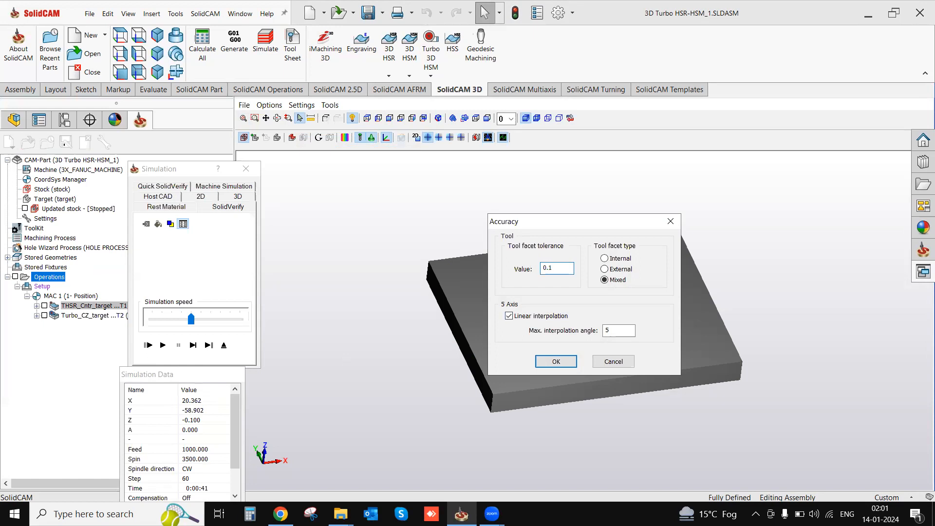
click(557, 362)
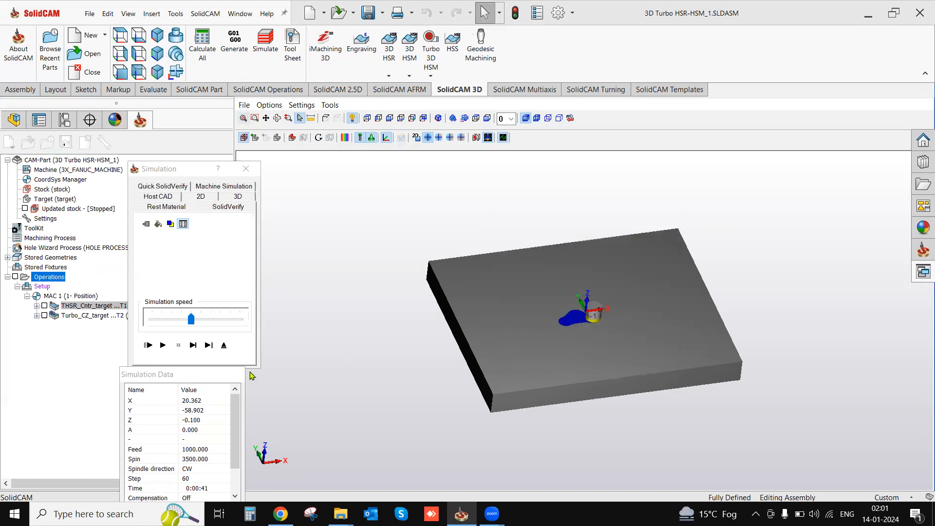
click(224, 345)
- Run SolidVerify again for all operations at maximum simulation speed, pausing it during the Constant Z finishing passes
right_click(118, 318)
click(104, 308)
right_click(61, 279)
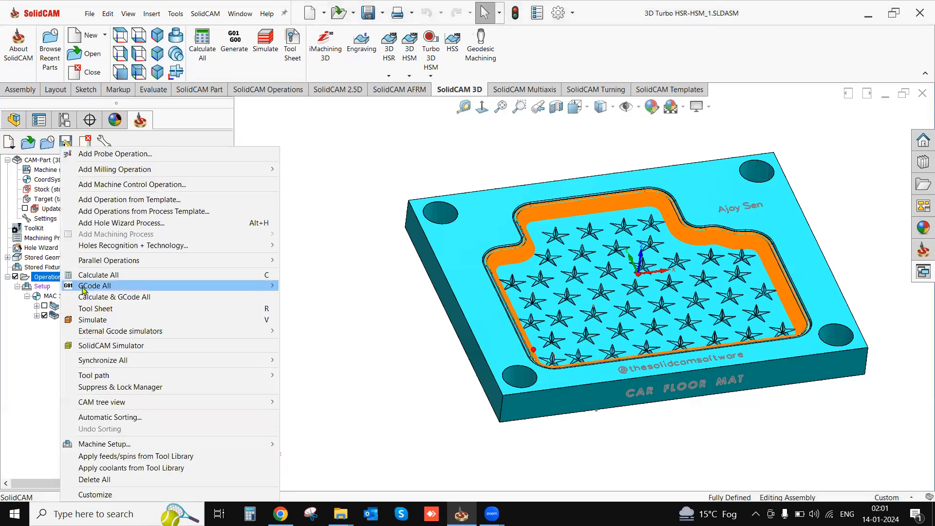
click(90, 320)
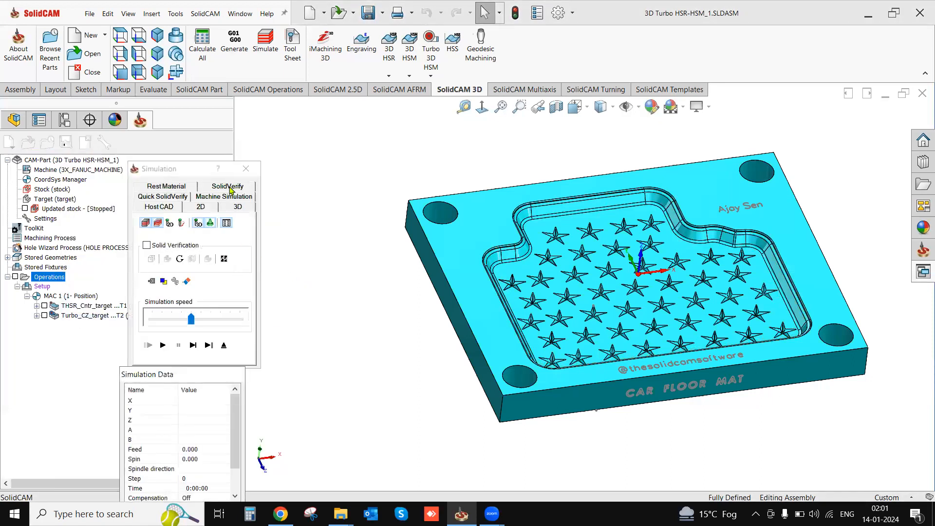
click(228, 187)
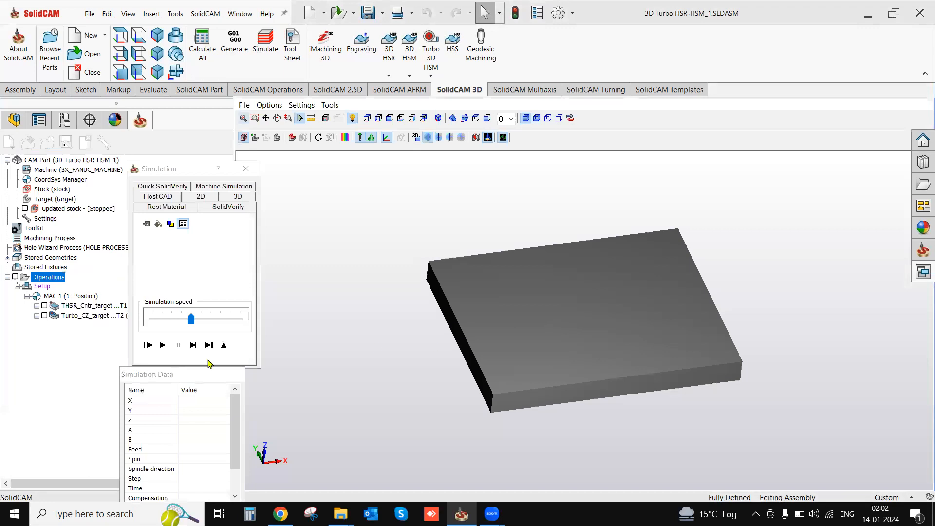
click(163, 345)
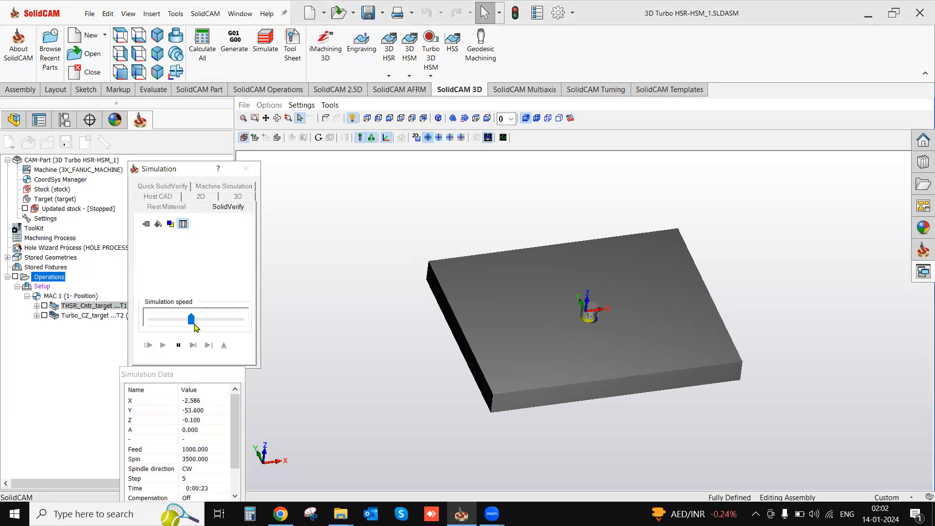
drag(191, 319, 256, 325)
scroll(526, 331, up, 3)
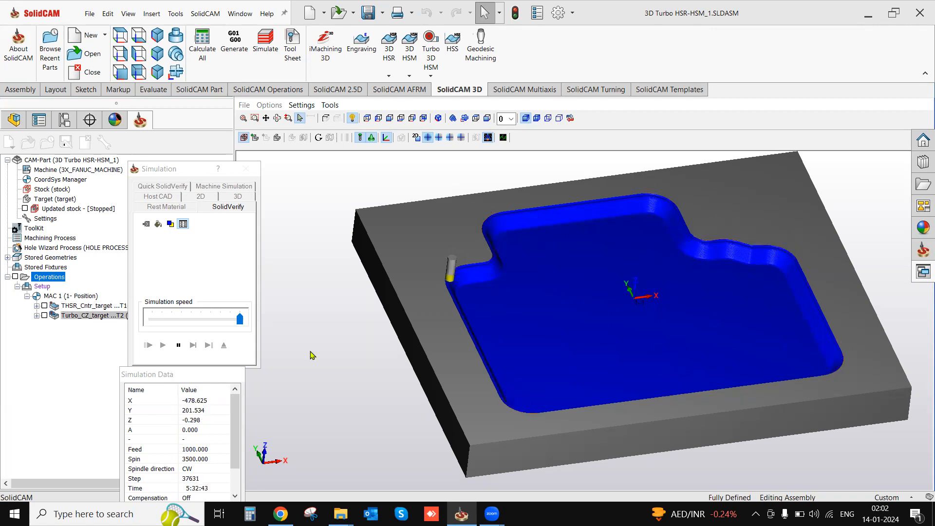
click(178, 346)
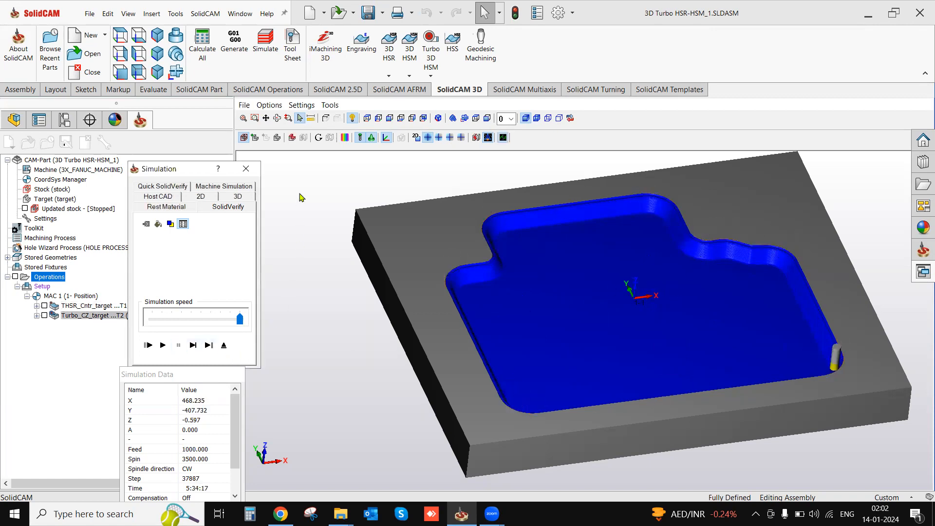
- Compare the machined stock with the target using 1 as the upper deviation limit, and inspect the remaining material in the pocket
click(345, 138)
click(720, 141)
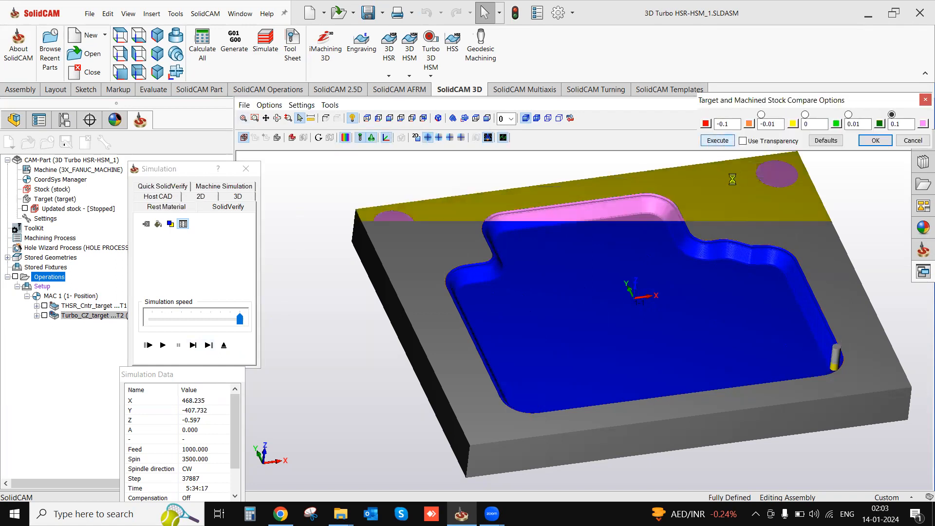
double_click(894, 124)
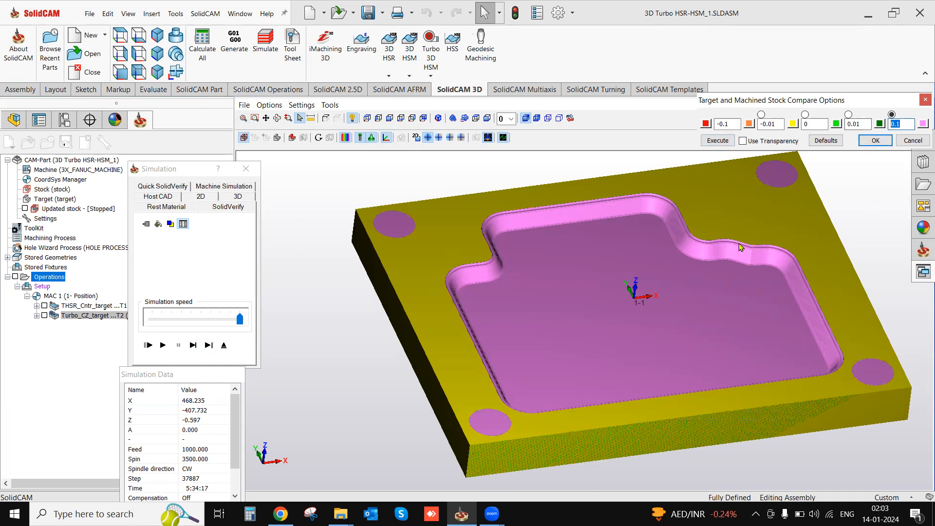
text(1)
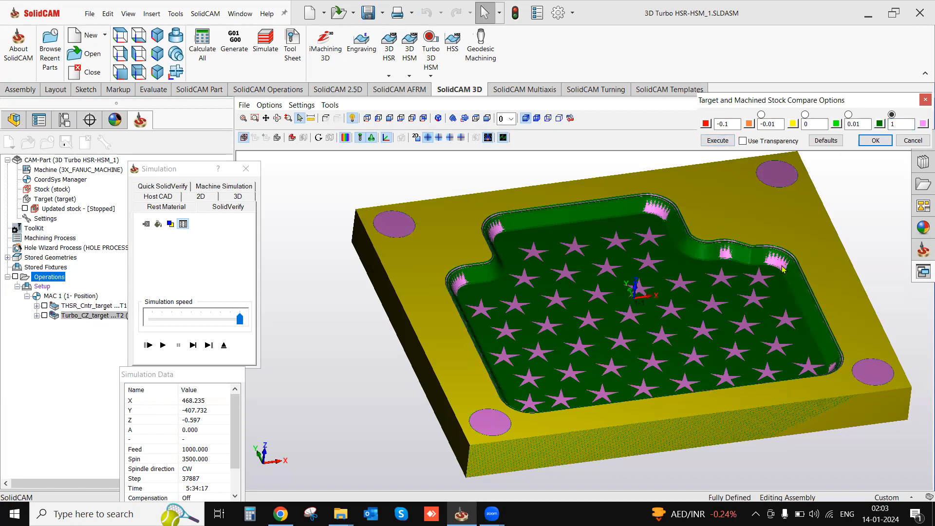
middle_drag(668, 320, 679, 316)
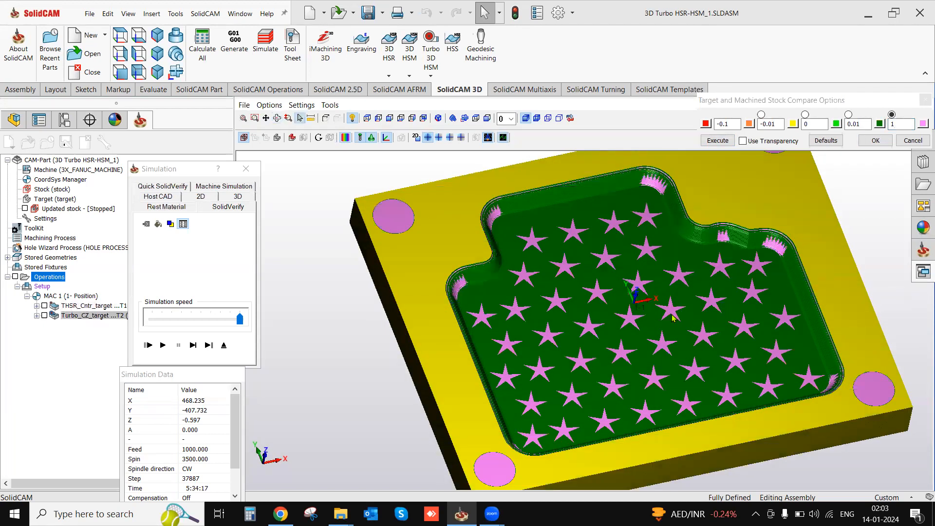
click(897, 125)
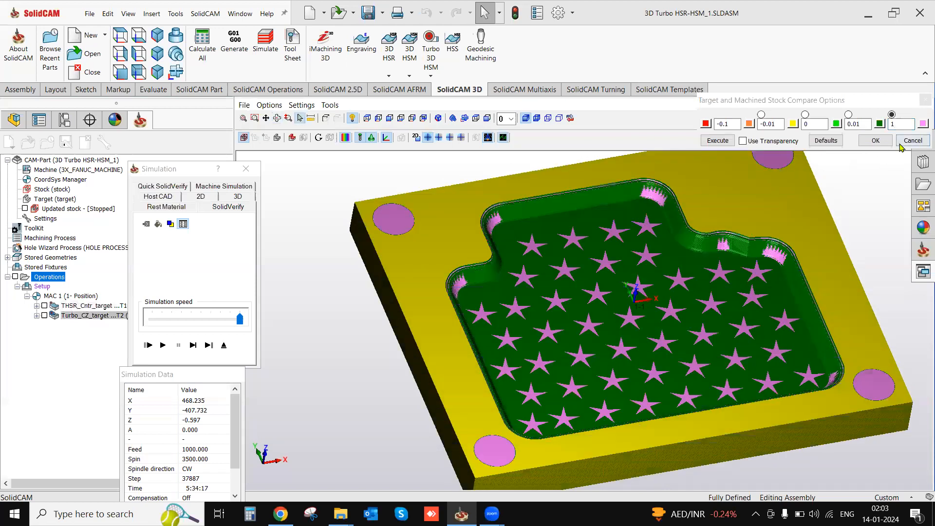
- Resume the SolidVerify simulation, examine the Constant Z passes up close along the pocket's walls and corners, and exit the simulation
click(208, 345)
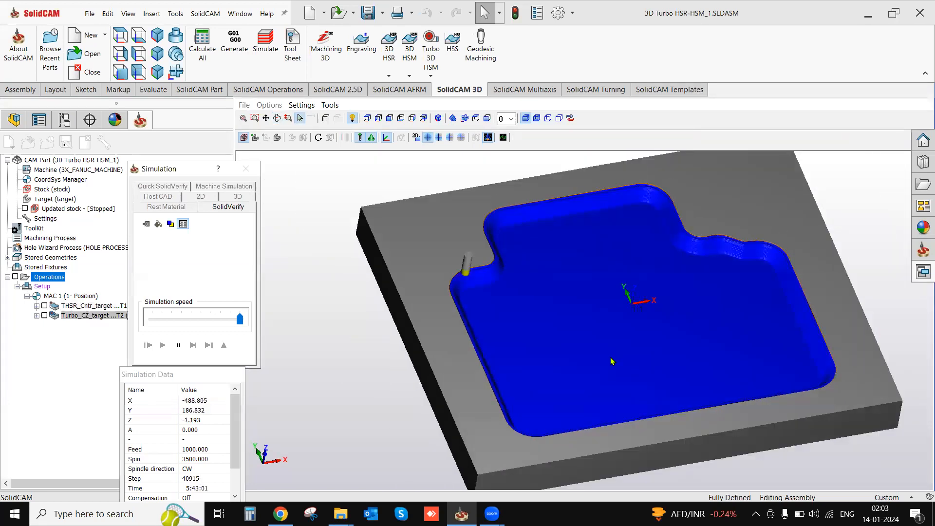
scroll(507, 265, up, 6)
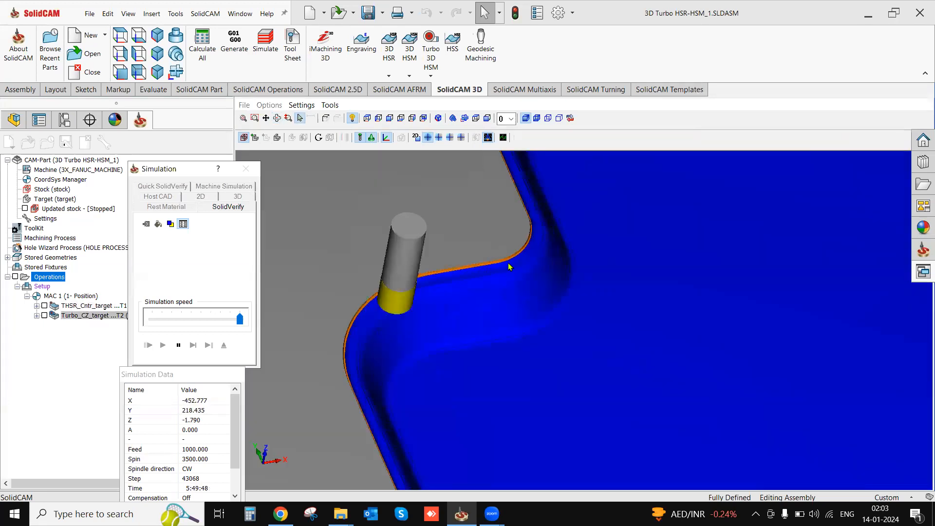
scroll(508, 267, up, 4)
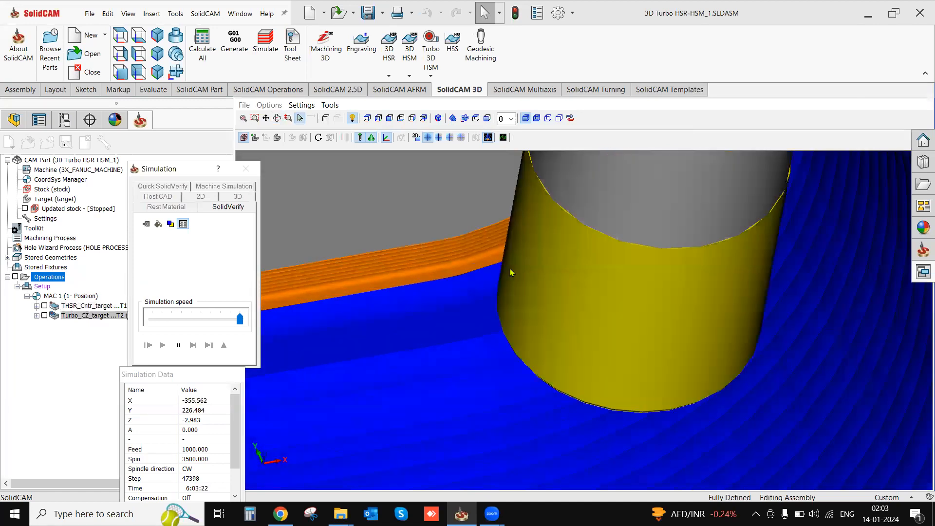
scroll(511, 273, down, 6)
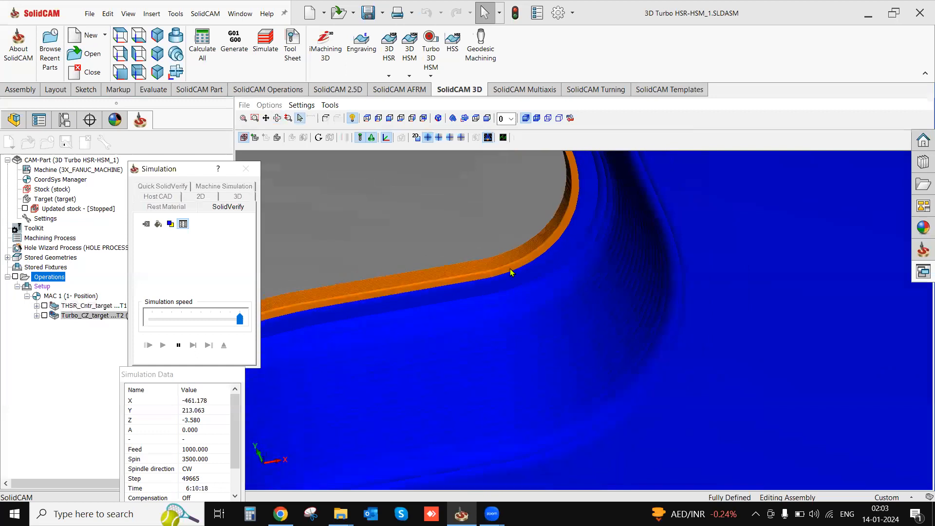
scroll(510, 273, down, 5)
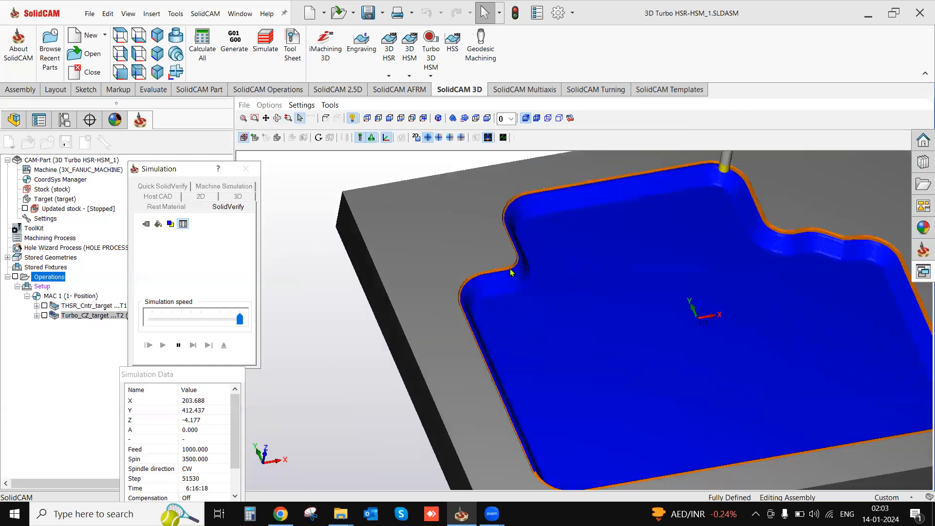
scroll(675, 320, up, 2)
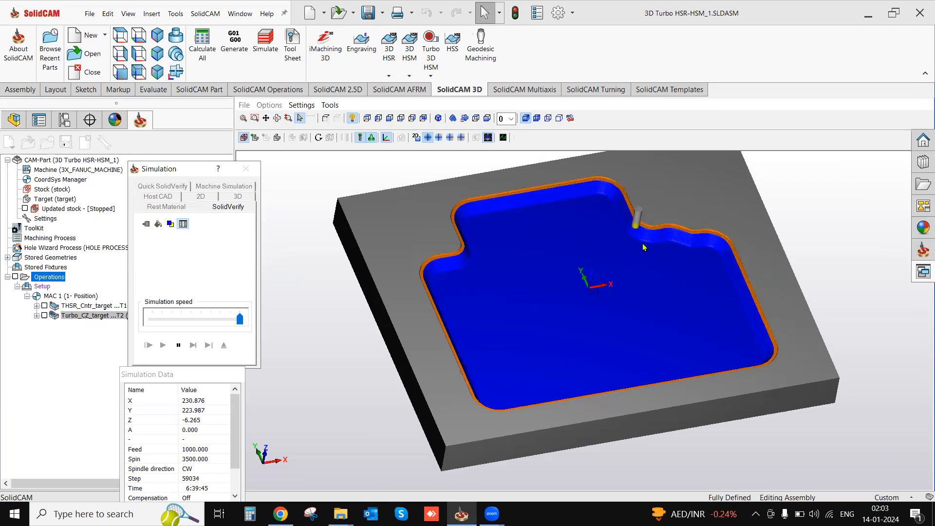
scroll(466, 259, up, 5)
scroll(423, 262, up, 3)
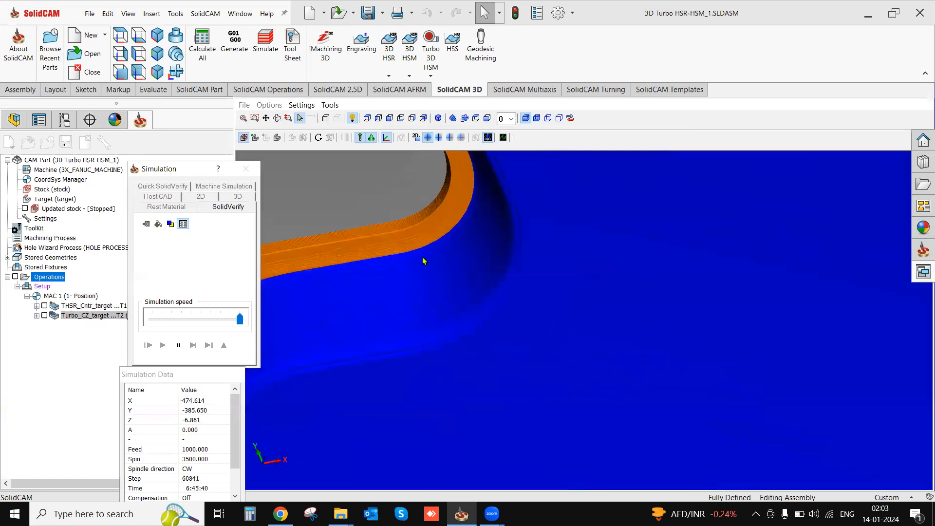
scroll(423, 261, up, 2)
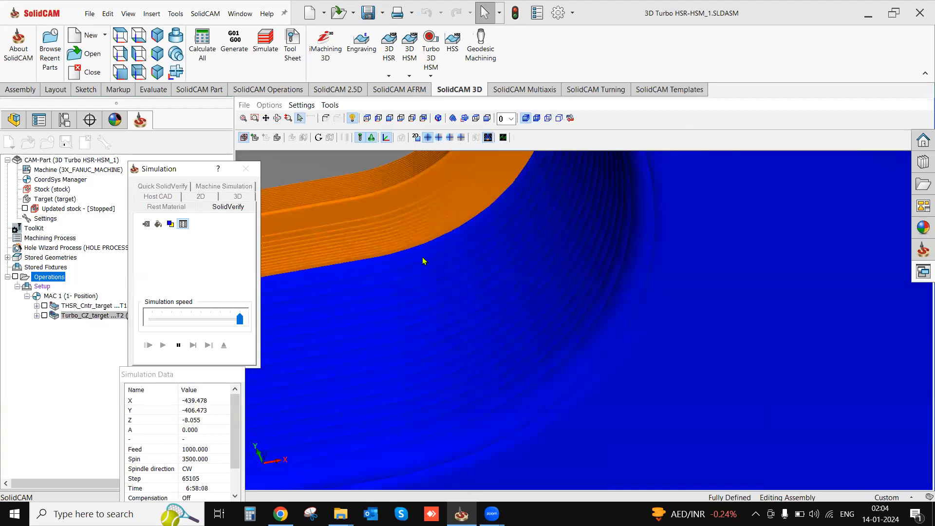
scroll(423, 261, down, 3)
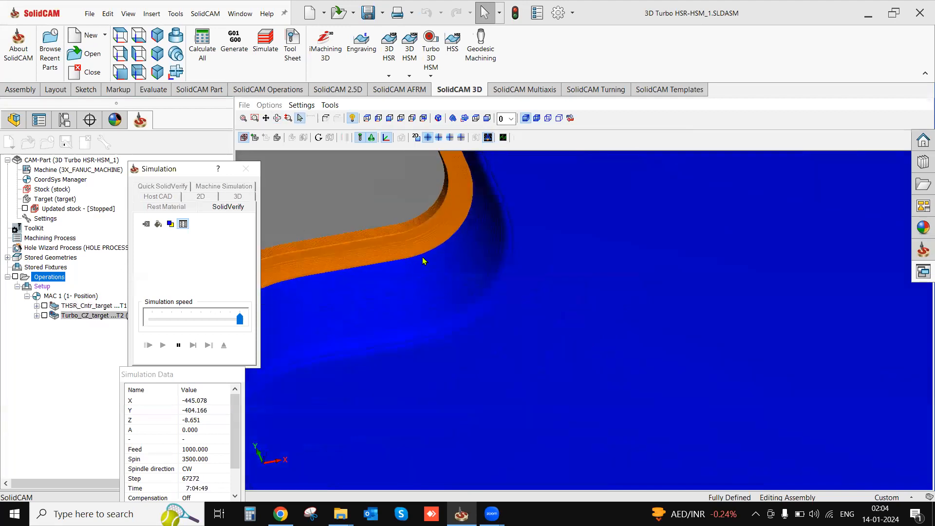
scroll(423, 261, down, 5)
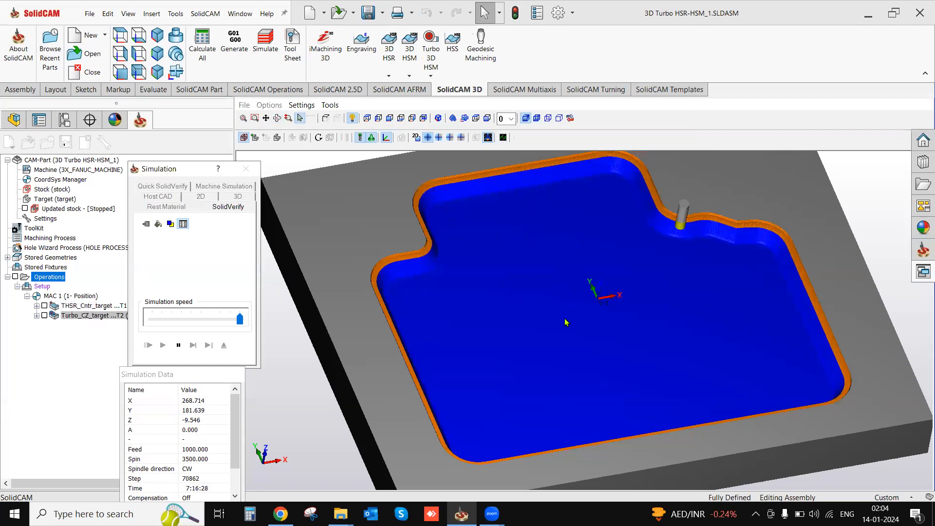
click(178, 345)
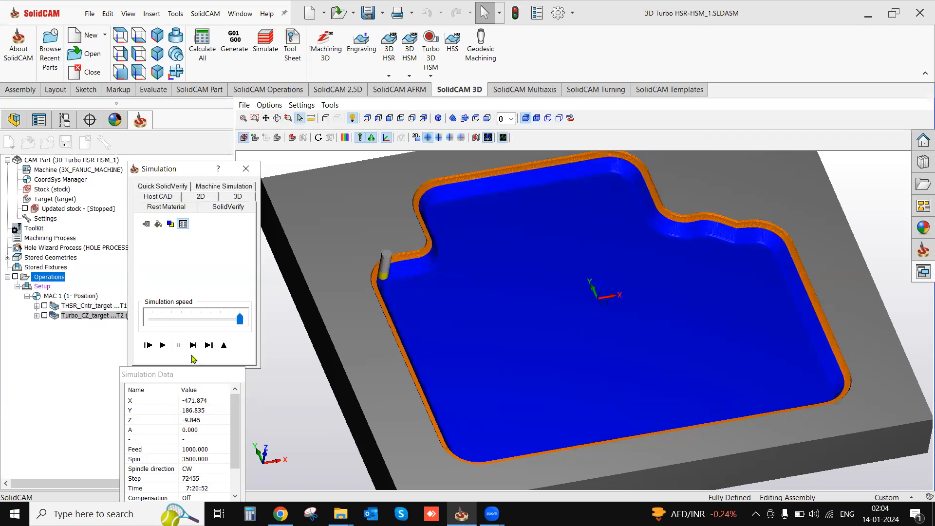
click(224, 345)
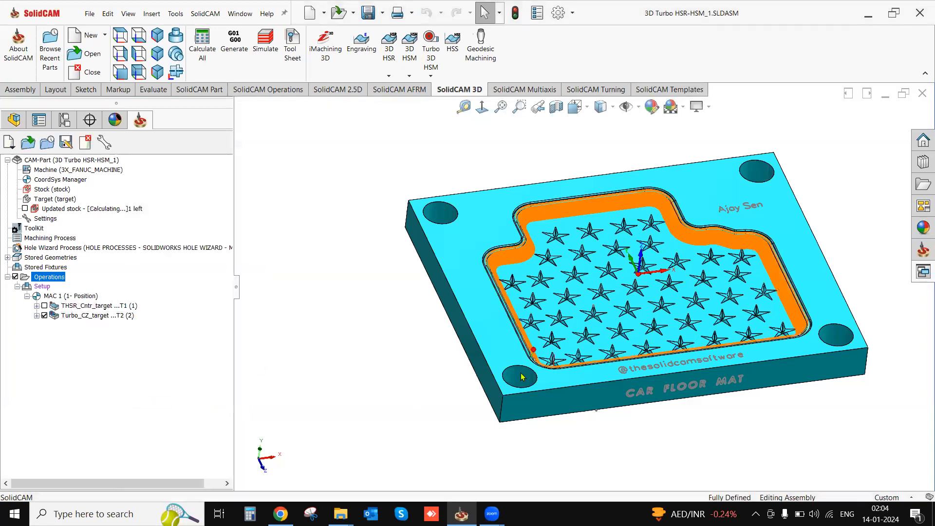
- Hide the toolpath display of the Turbo Constant Z operation
mouse_move(640, 298)
middle_down()
mouse_move(640, 328)
mouse_move(646, 287)
middle_up()
scroll(628, 293, down, 2)
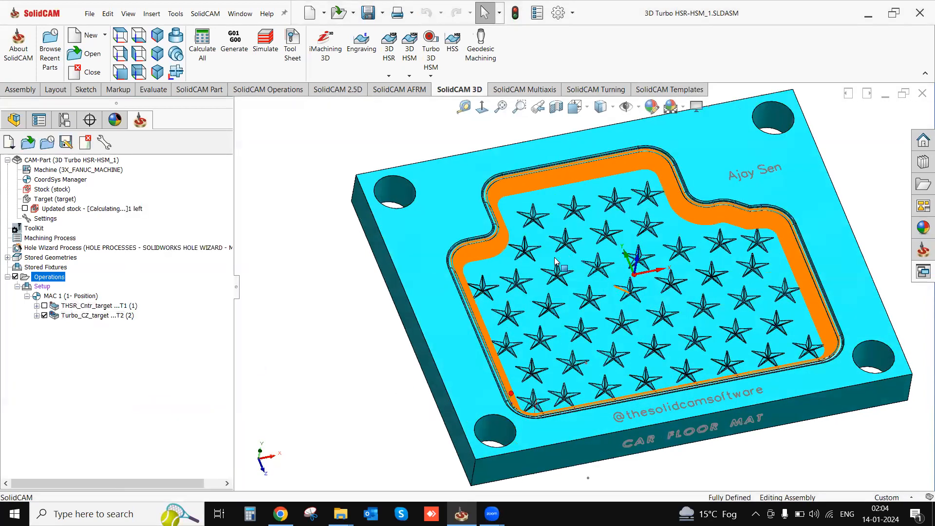
click(44, 315)
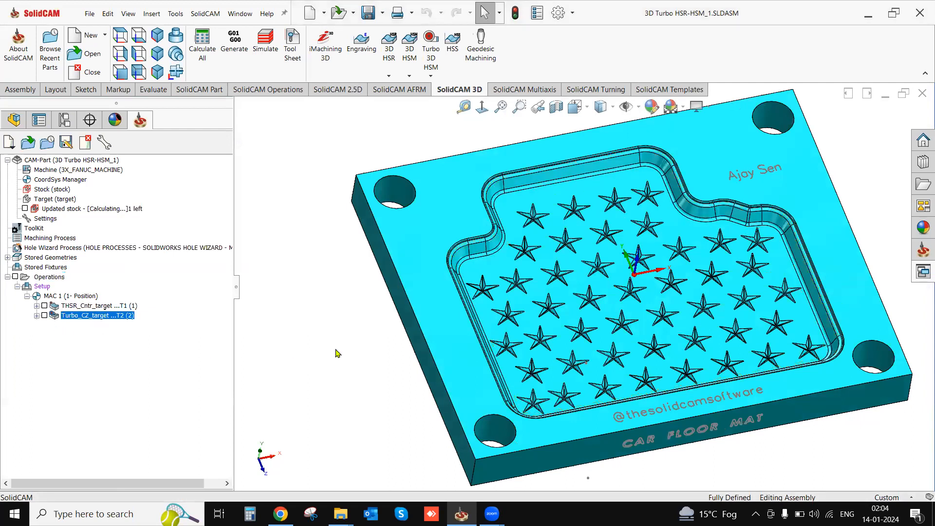
- Add a Turbo 3D HSM Horizontal Machining operation with a new bull nose mill of 50 mm diameter and 0.8 mm corner radius
click(431, 58)
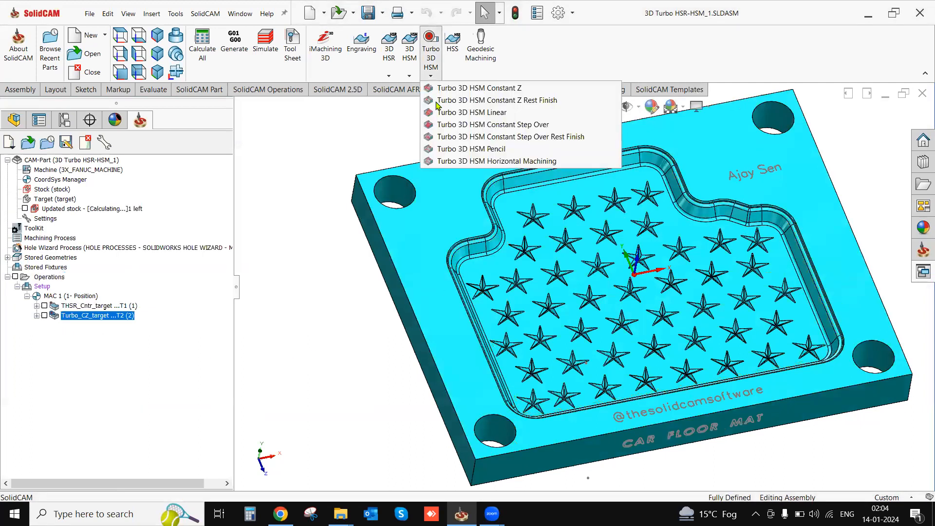
click(449, 161)
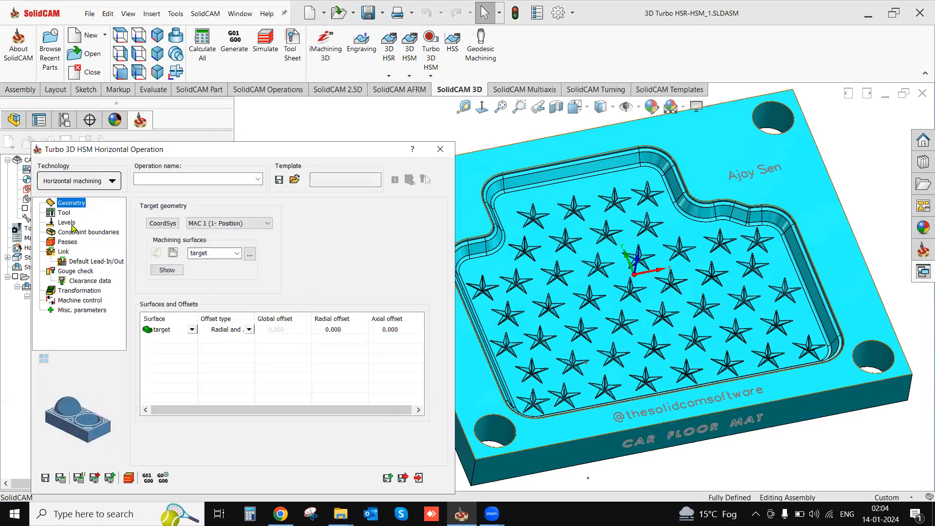
click(64, 215)
click(198, 400)
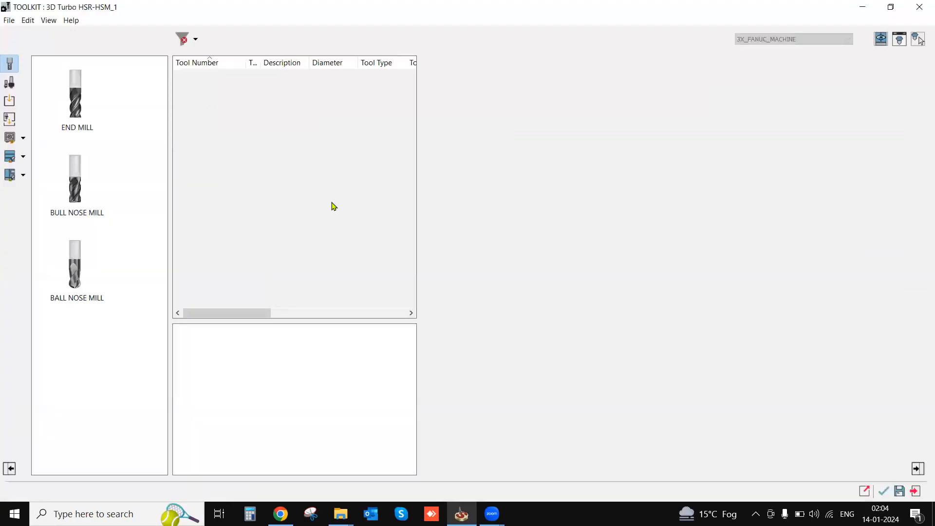
click(122, 206)
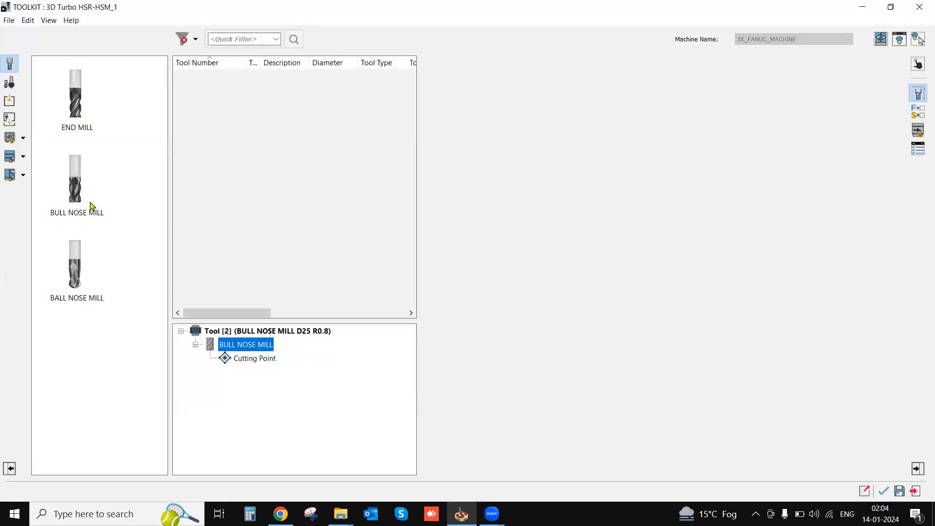
drag(97, 203, 322, 202)
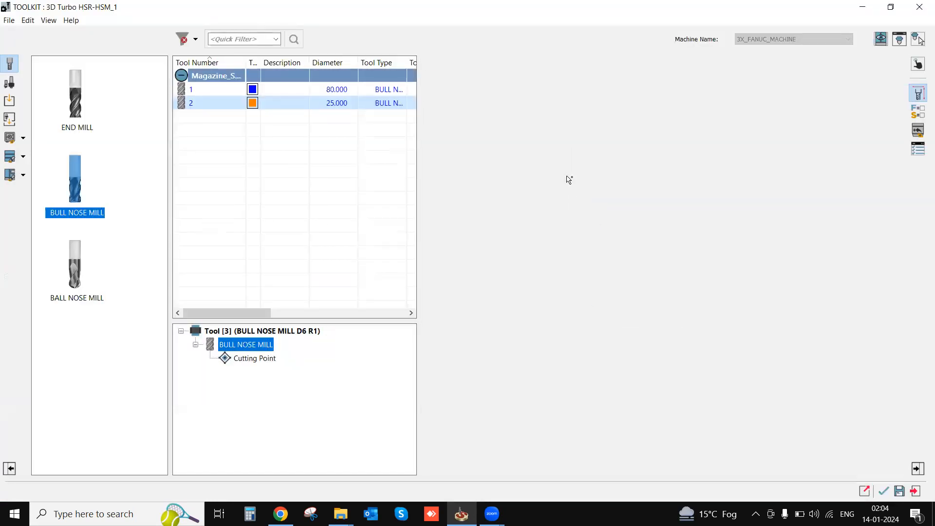
click(552, 164)
text(50)
key(Tab)
text(0)
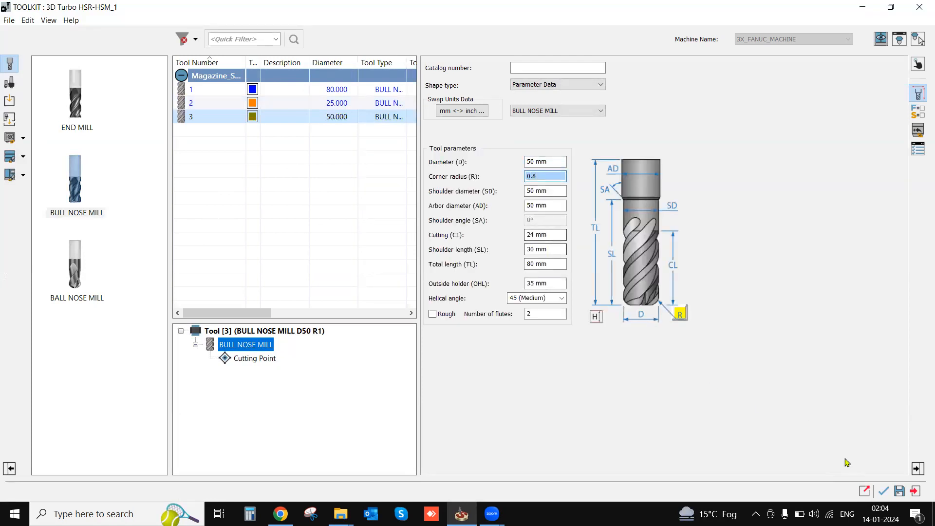
click(884, 492)
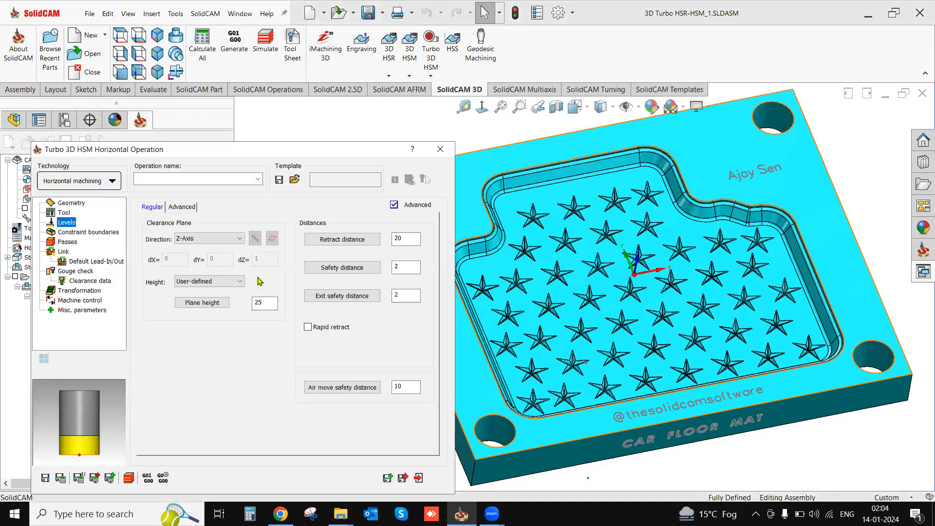
- Switch the horizontal operation's constraint boundary type to manually created, user-defined
click(78, 233)
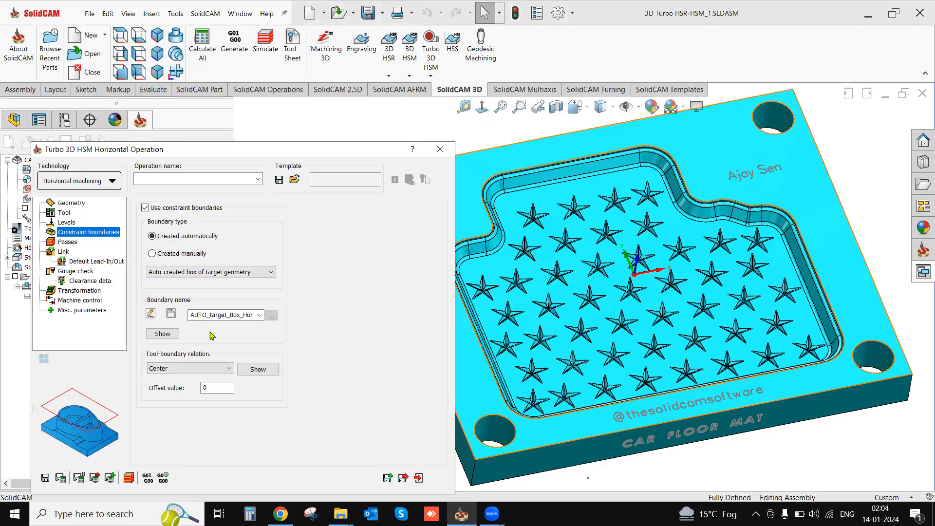
click(152, 254)
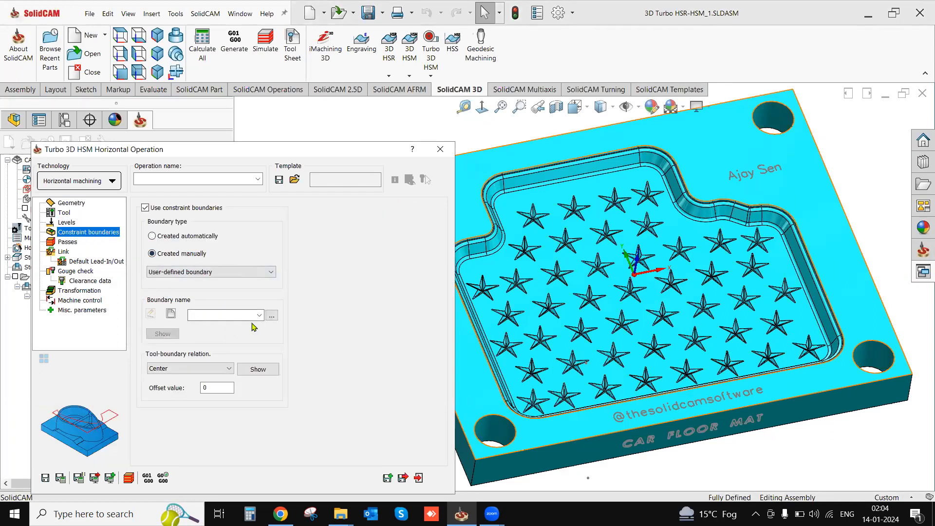
- Set the horizontal passes' maximum step over to 30 and the cutting method to One way
click(67, 242)
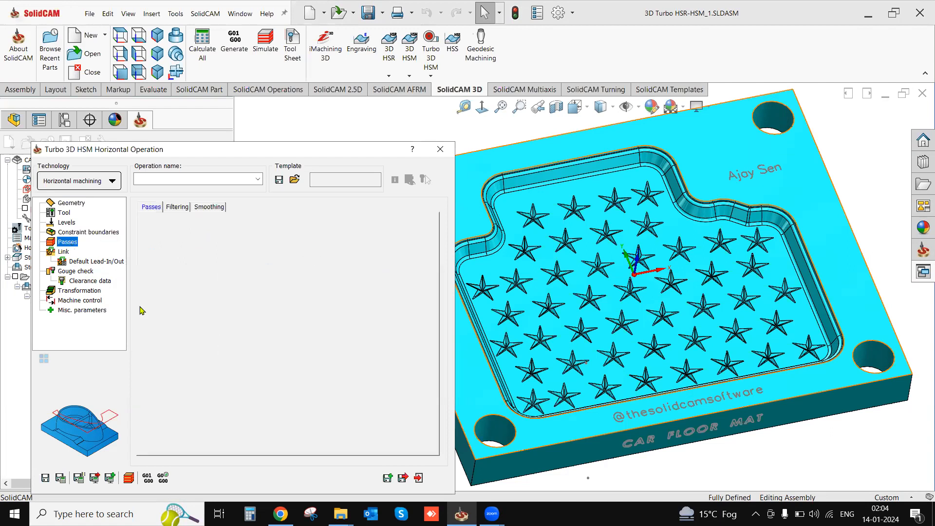
double_click(251, 241)
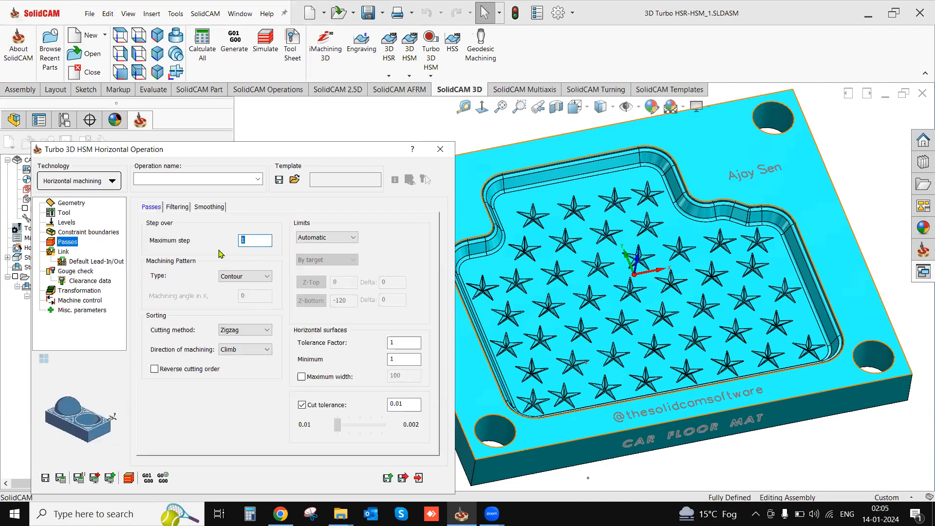
text(3)
key(BackSpace)
text(0)
click(253, 329)
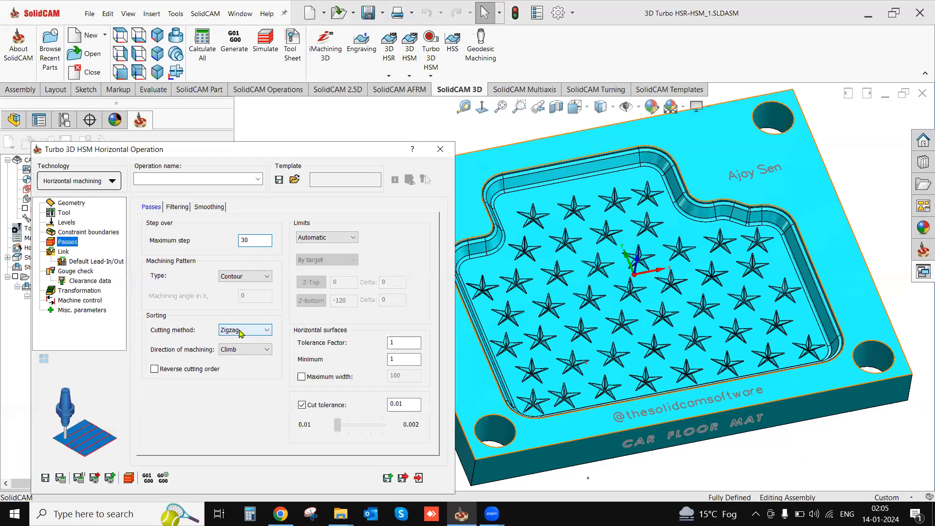
click(239, 339)
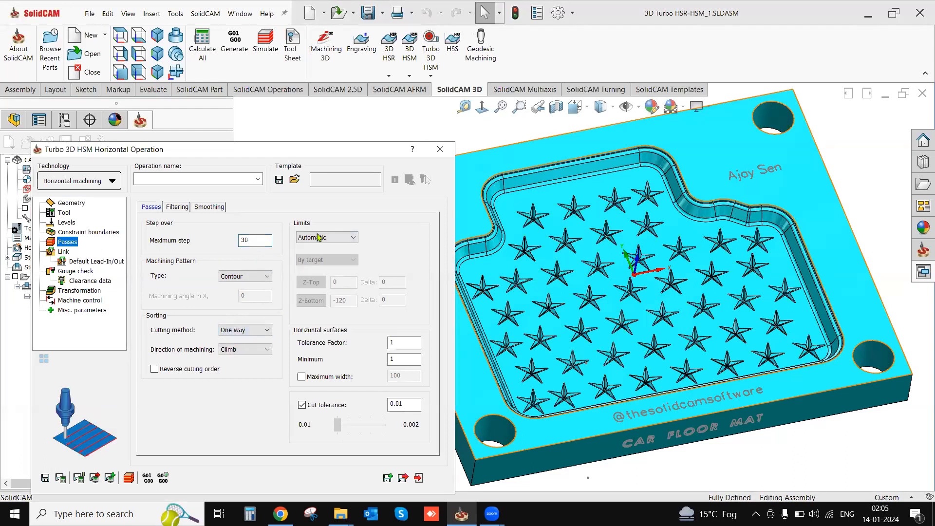
- Make the pass limits user-defined and pick the pocket floor as the Z-Bottom level, -54.193
click(320, 237)
click(320, 255)
click(312, 282)
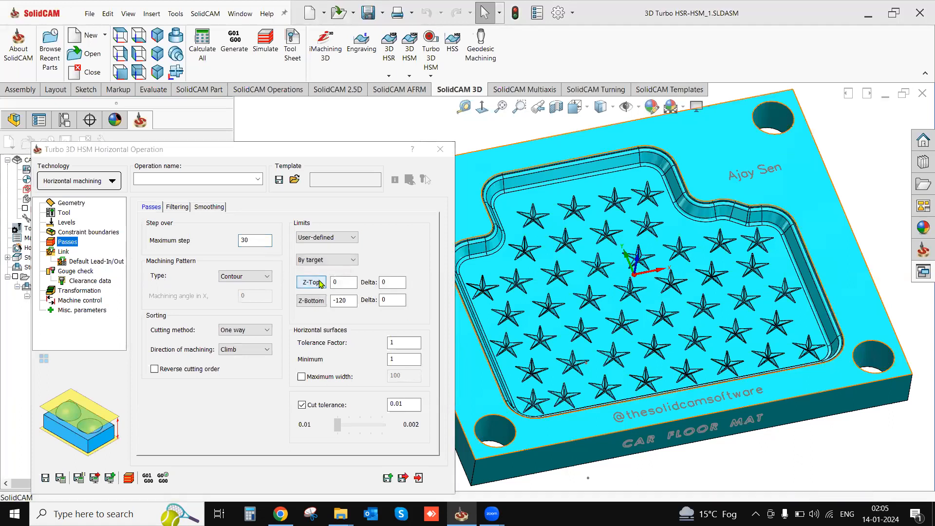
click(26, 155)
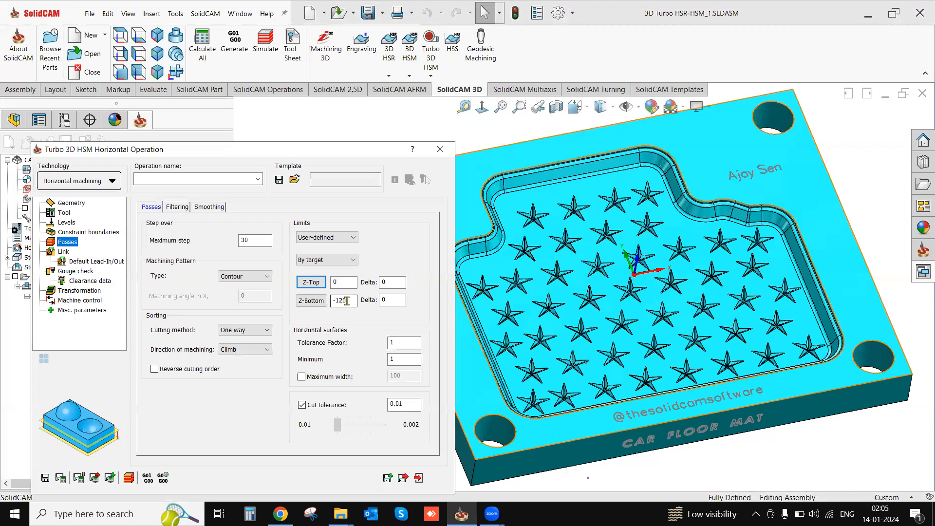
click(559, 340)
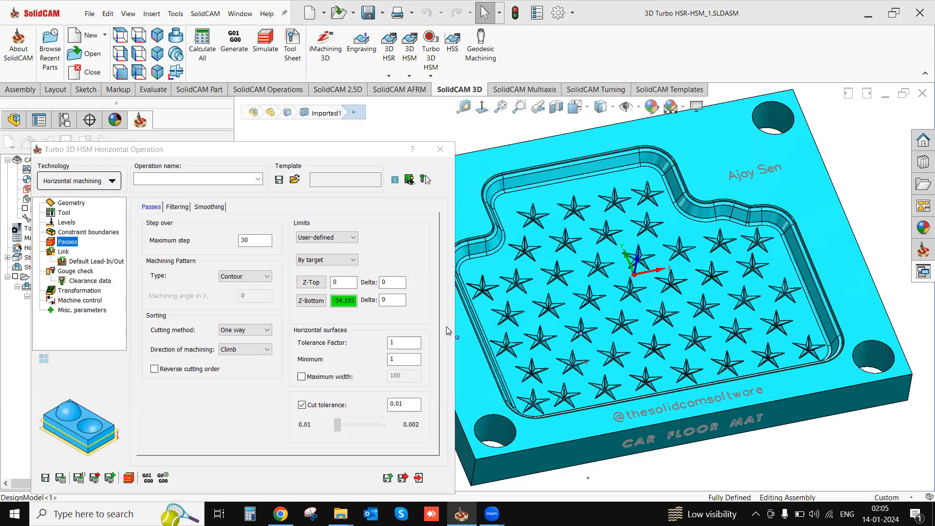
- Set the horizontal passes' Z-Top limit to -0.2
click(312, 282)
text(-0.2)
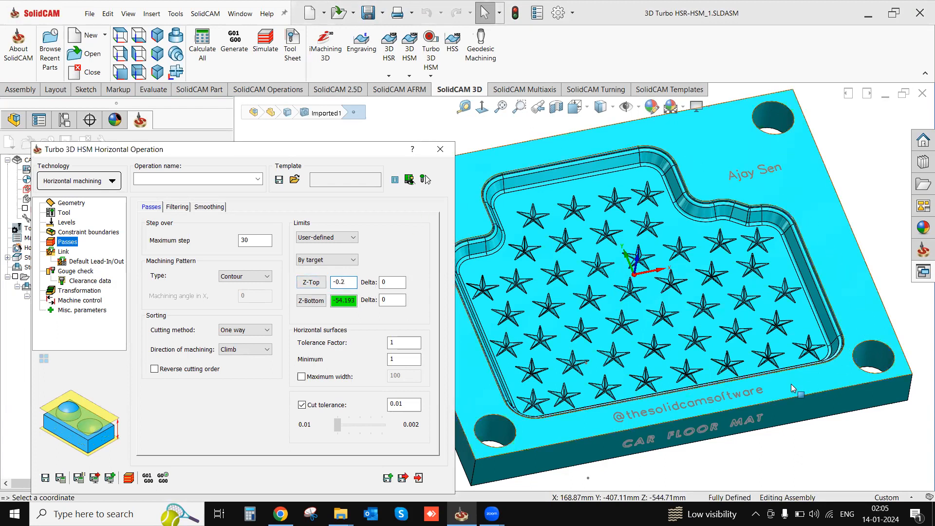
click(344, 300)
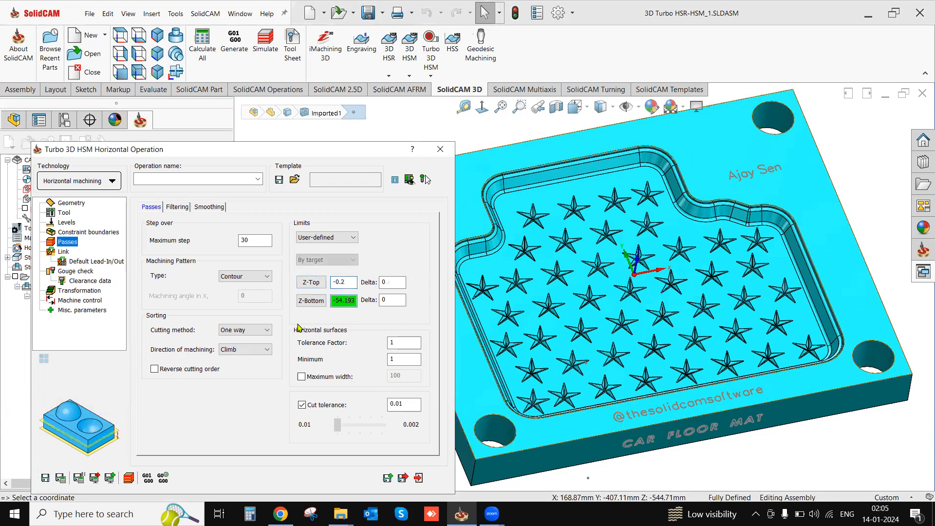
- Review the horizontal operation's constraint boundary settings, and save and calculate the operation
click(68, 253)
key(Up)
key(Up)
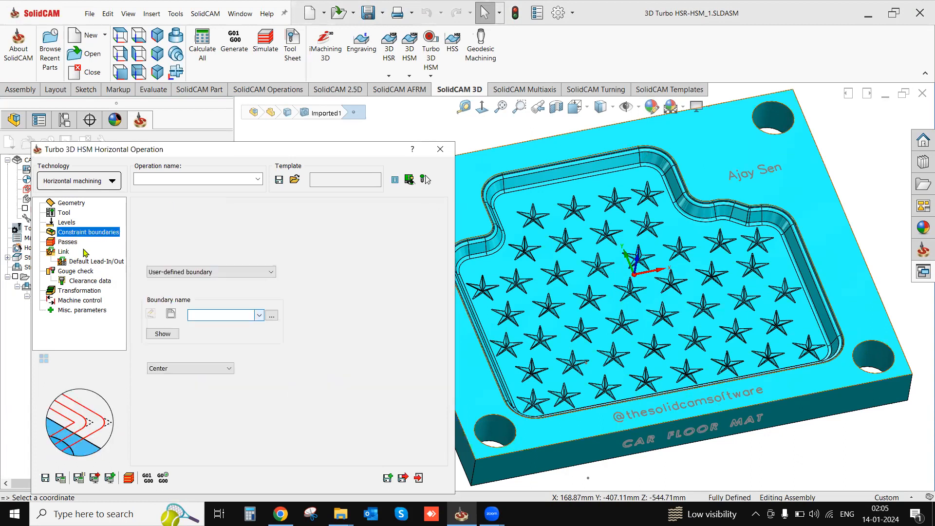
click(60, 481)
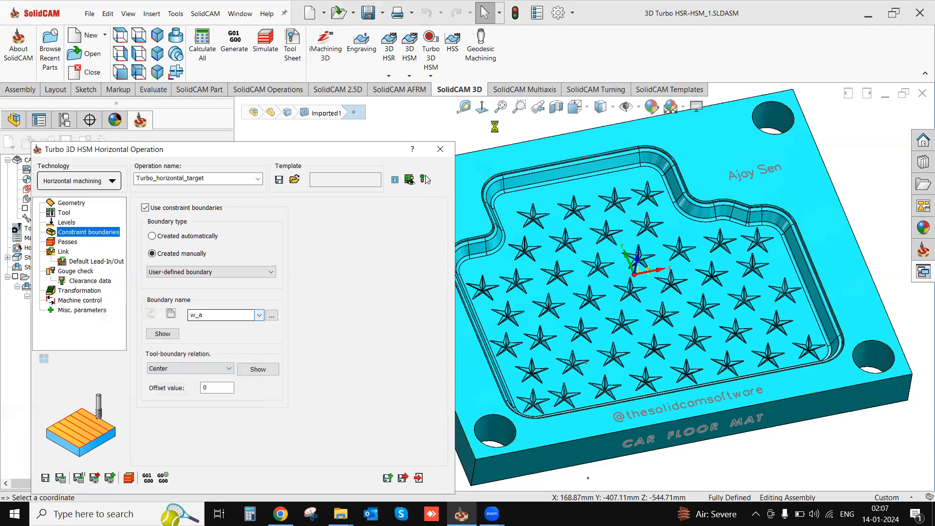
- Examine the calculated horizontal toolpath on the pocket floor, around the stars and along the pocket walls
mouse_move(660, 345)
middle_down()
mouse_move(672, 268)
mouse_move(693, 277)
mouse_move(655, 350)
middle_up()
scroll(666, 346, down, 2)
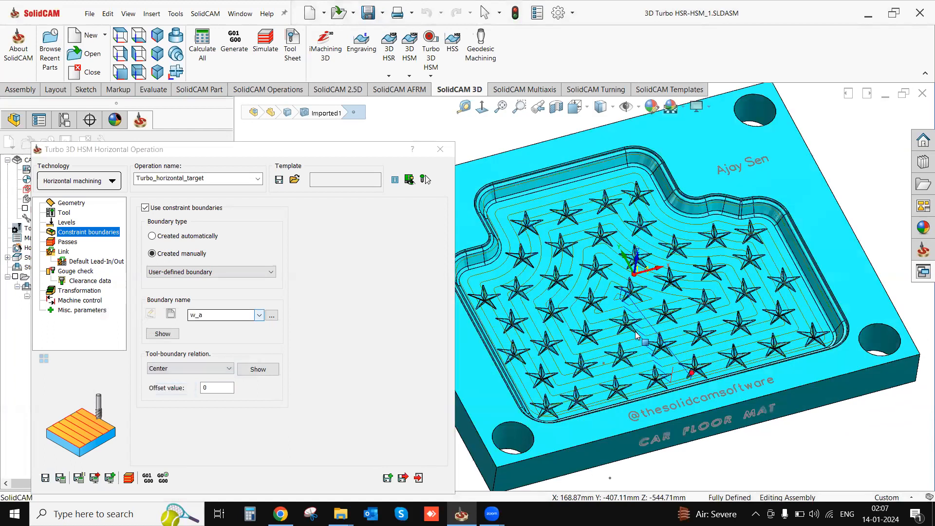
scroll(538, 312, down, 2)
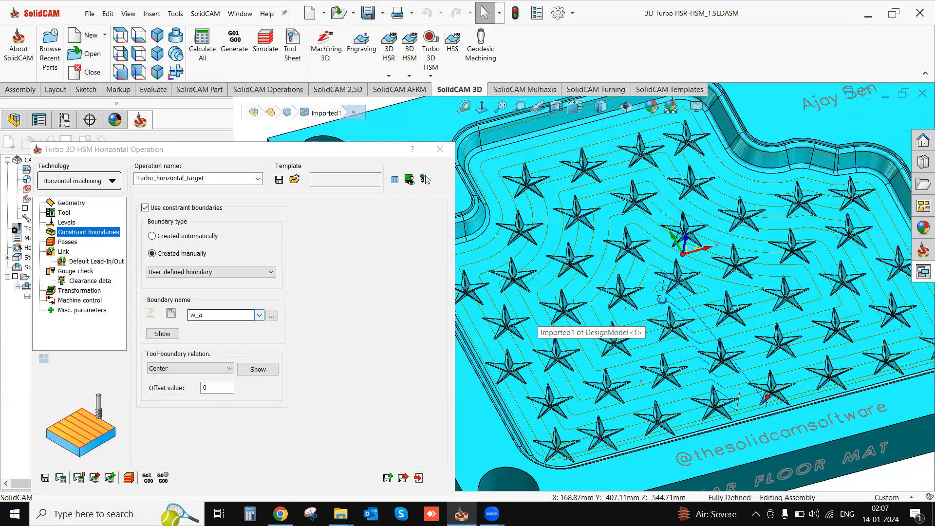
scroll(743, 390, up, 1)
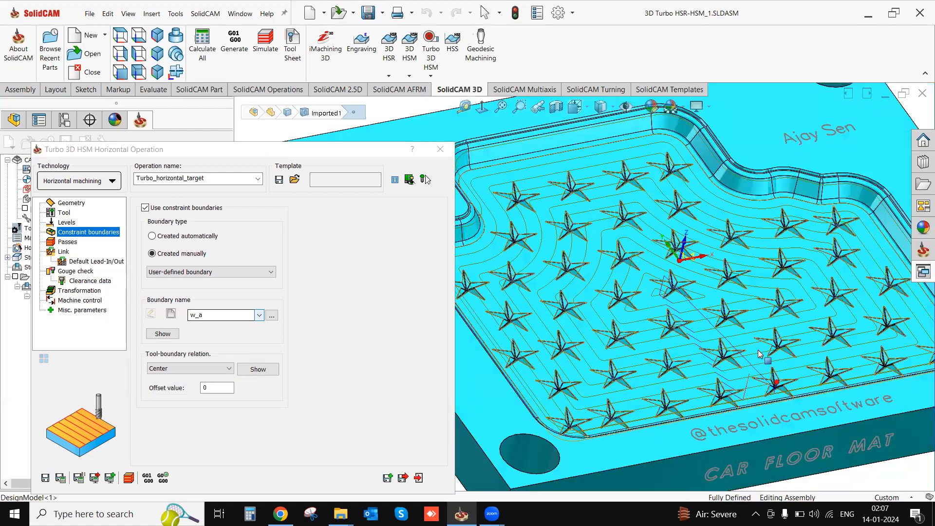
scroll(744, 355, down, 2)
middle_drag(746, 347, 805, 336)
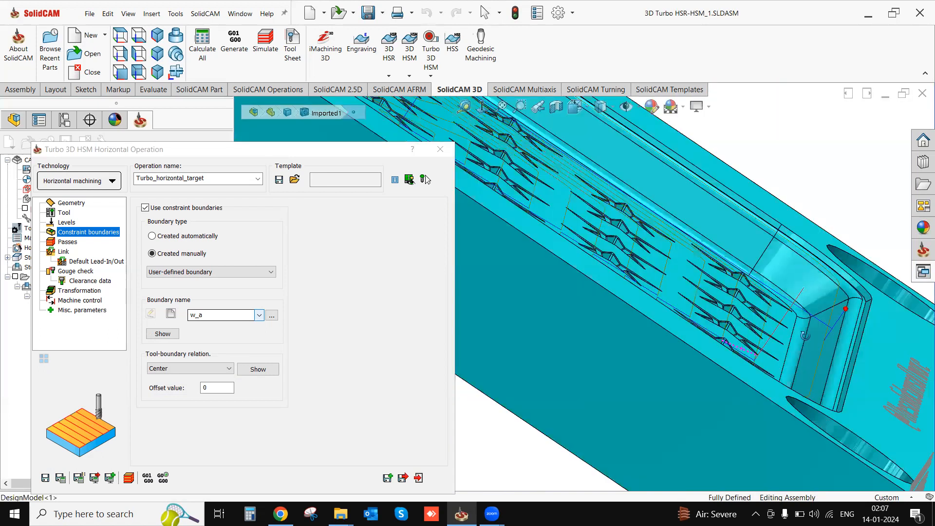
scroll(808, 343, down, 3)
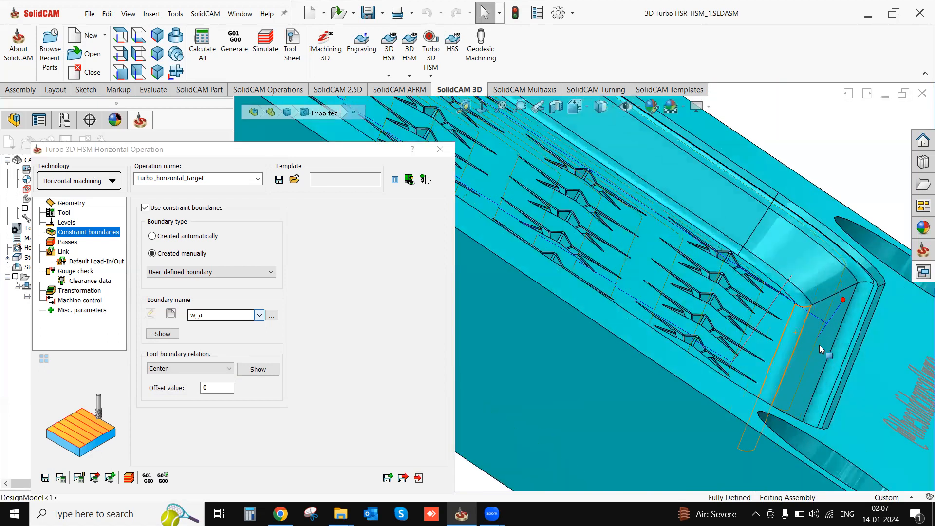
click(846, 357)
middle_drag(836, 364, 791, 341)
scroll(652, 336, up, 3)
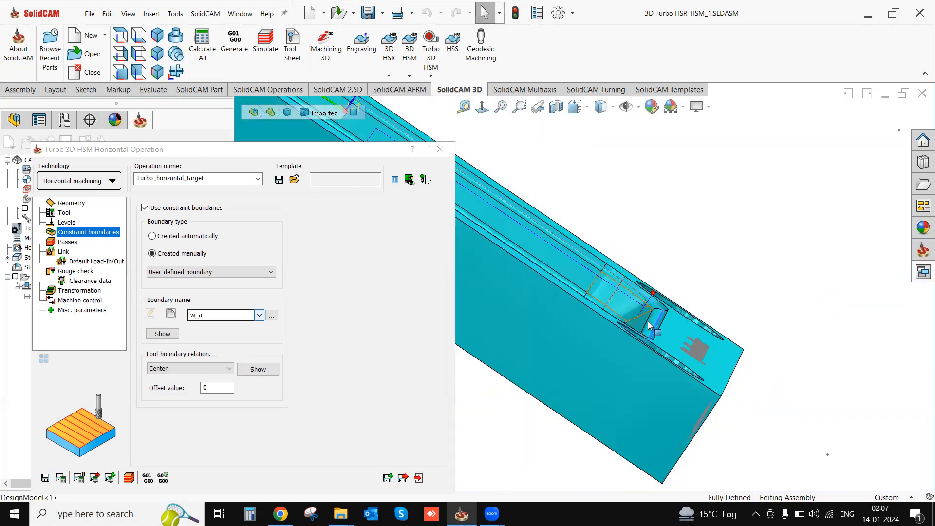
scroll(653, 338, up, 2)
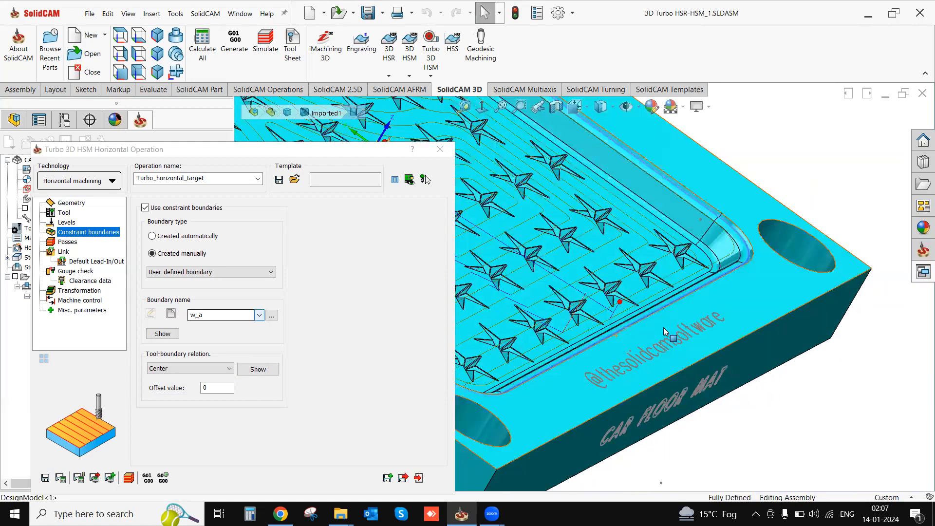
- Leave the tool-boundary relation at Center, close the horizontal operation and hide its toolpath on the model
click(175, 369)
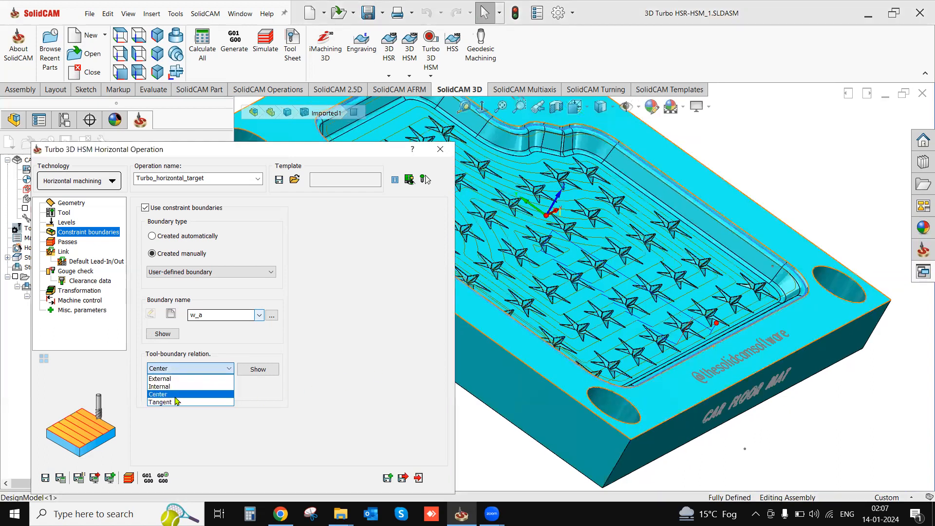
click(355, 422)
click(419, 479)
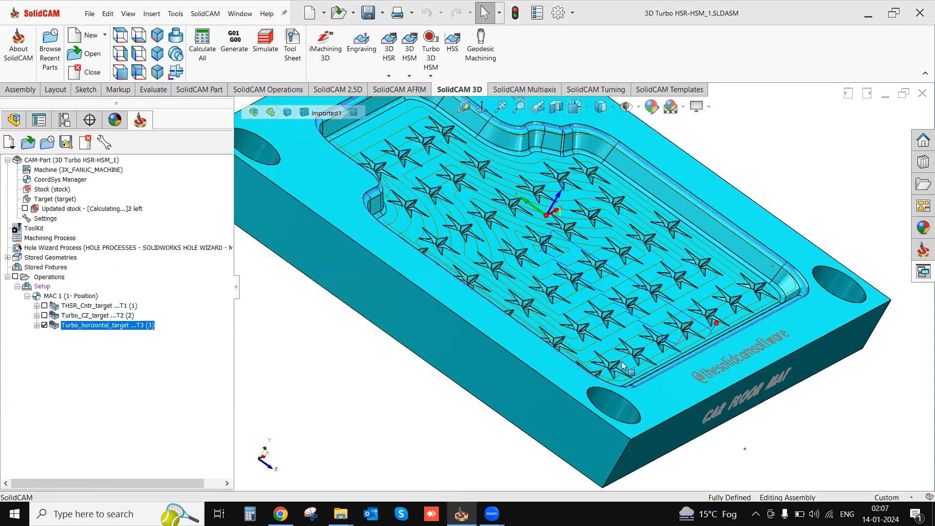
middle_drag(624, 365, 651, 283)
scroll(640, 338, up, 3)
scroll(650, 286, down, 1)
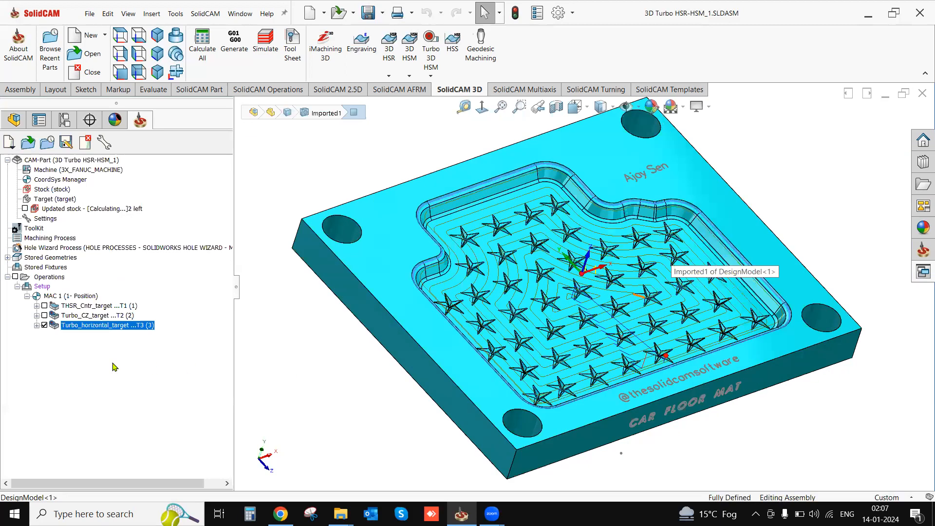
click(44, 325)
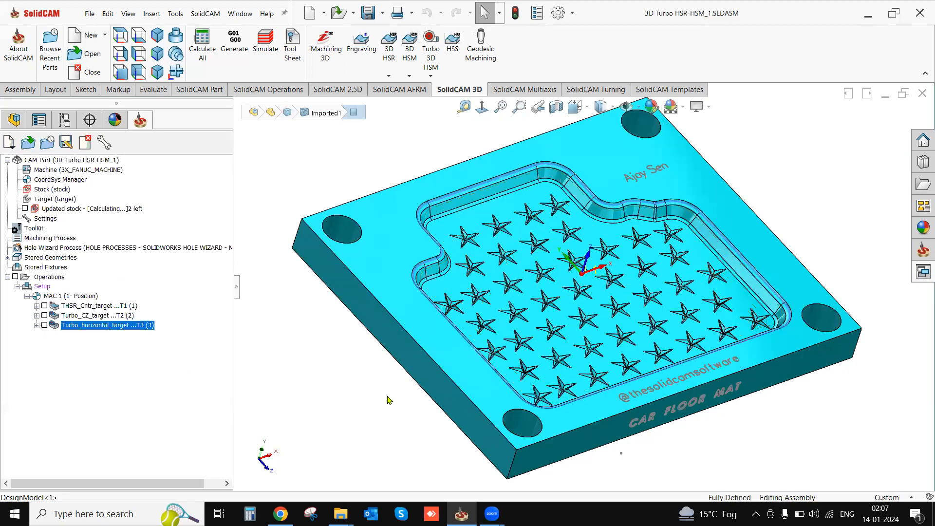
- Examine the star-shaped features on the pocket floor of the mould
middle_drag(389, 400, 389, 372)
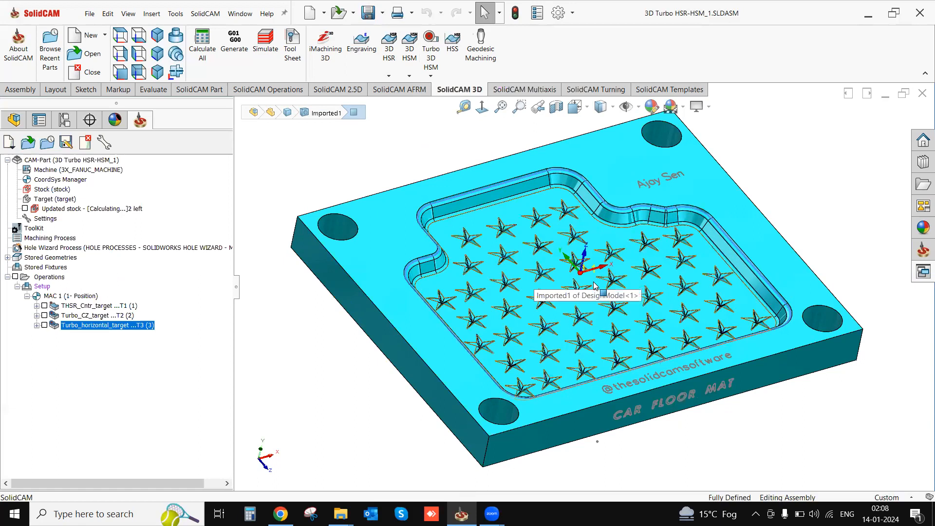
middle_drag(608, 283, 586, 309)
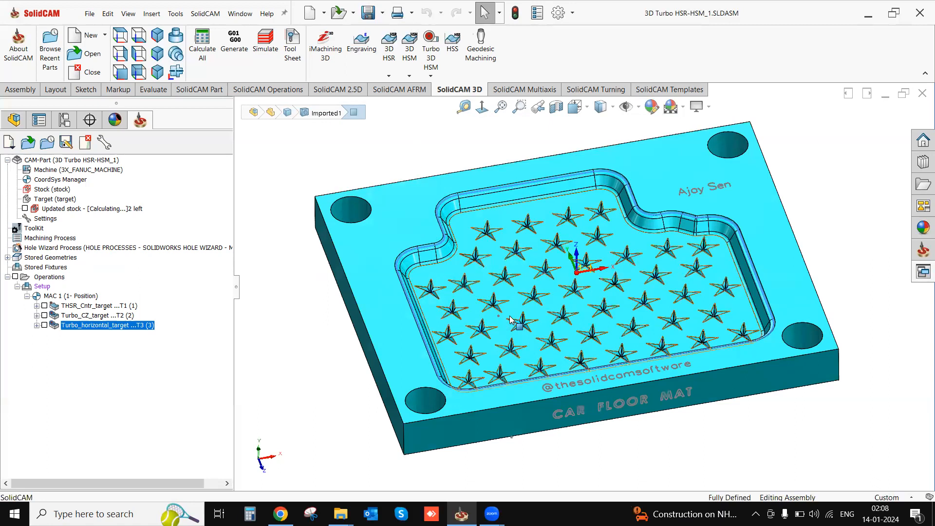
mouse_move(509, 312)
middle_down()
mouse_move(525, 321)
mouse_move(527, 314)
middle_up()
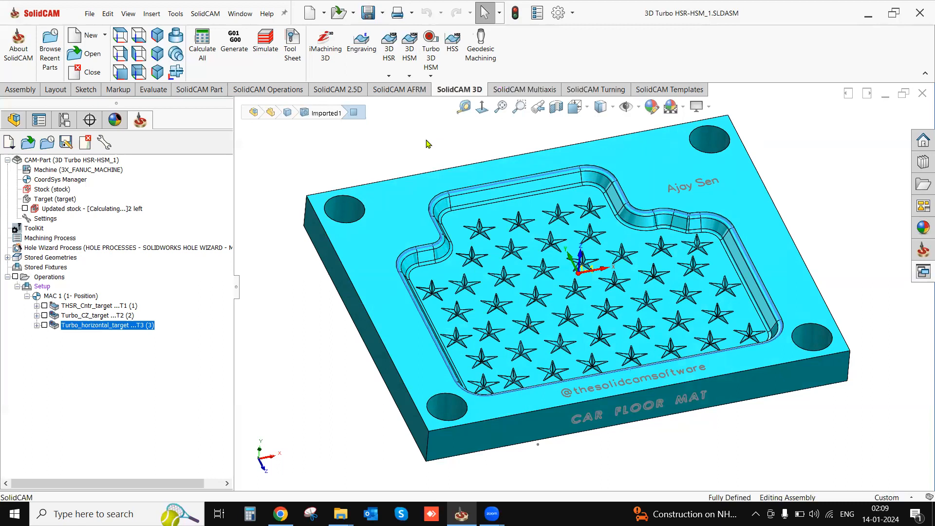
middle_drag(537, 280, 539, 275)
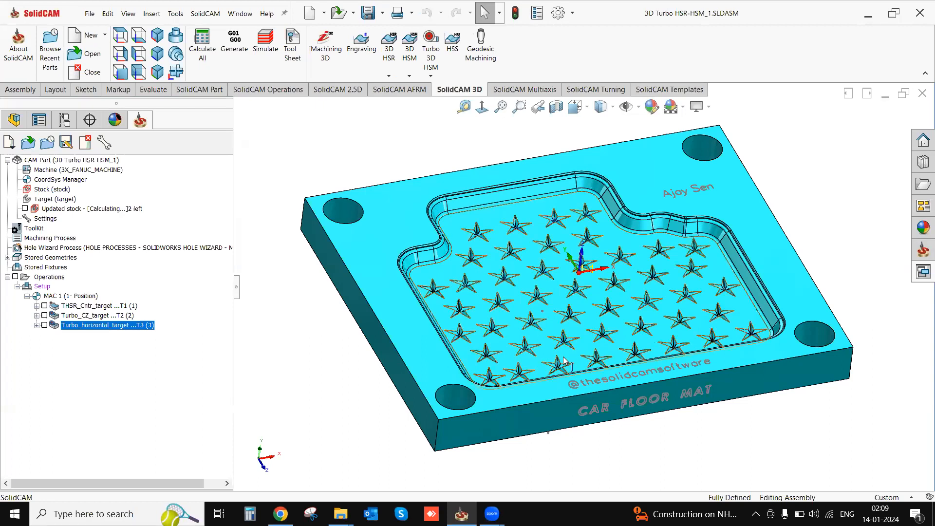
middle_drag(623, 286, 603, 363)
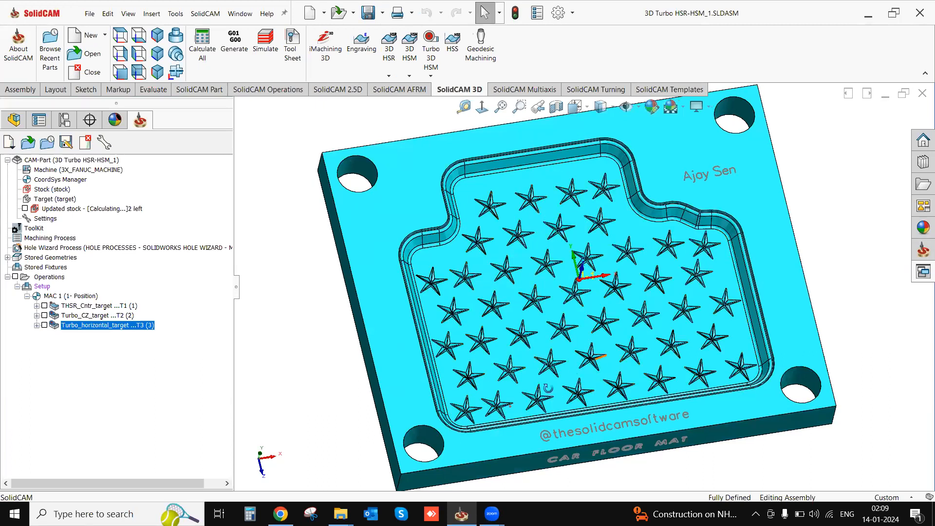
middle_drag(545, 385, 543, 383)
scroll(497, 314, down, 5)
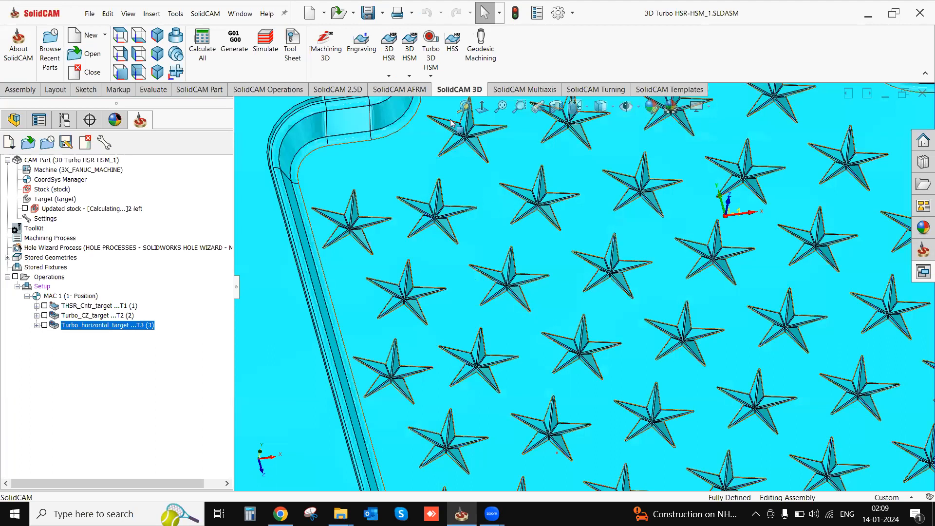
click(465, 106)
scroll(494, 200, up, 4)
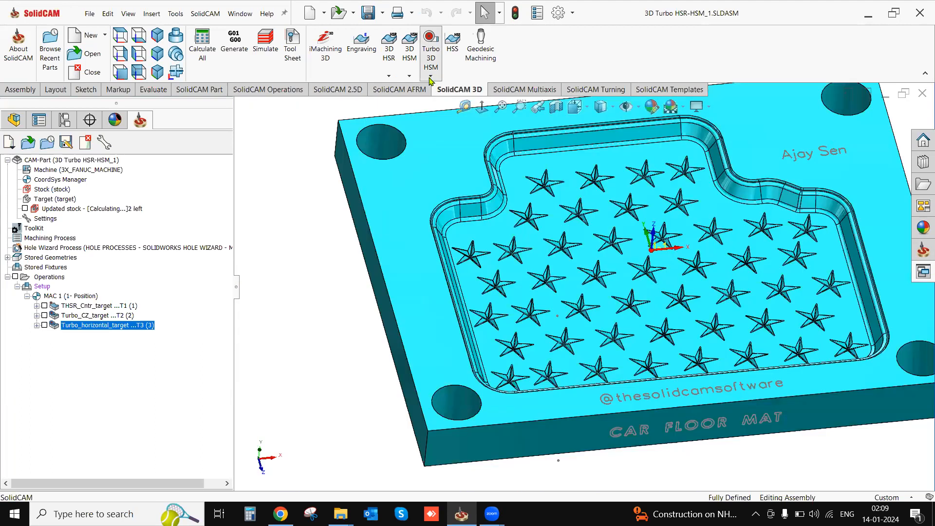
- Add a Turbo 3D HSM Constant Step Over operation with a new ball nose mill of 6 mm diameter
click(430, 77)
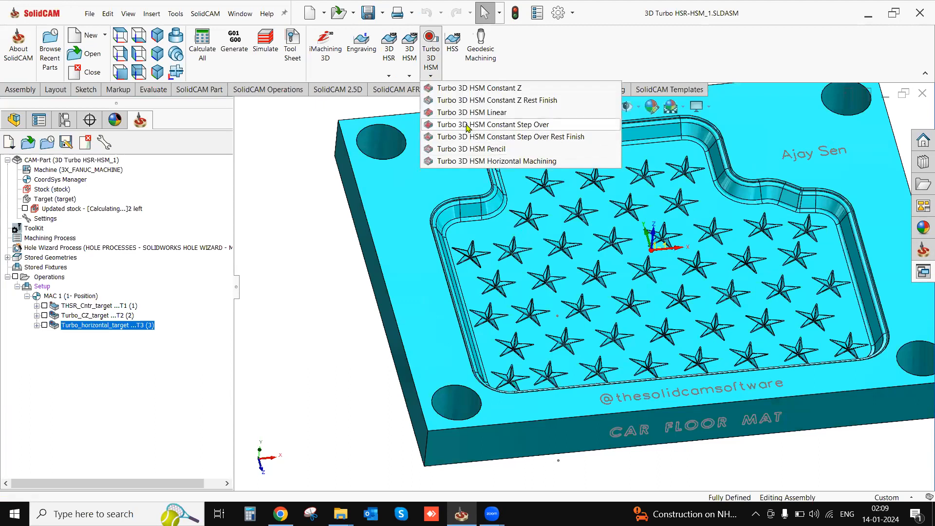
click(467, 125)
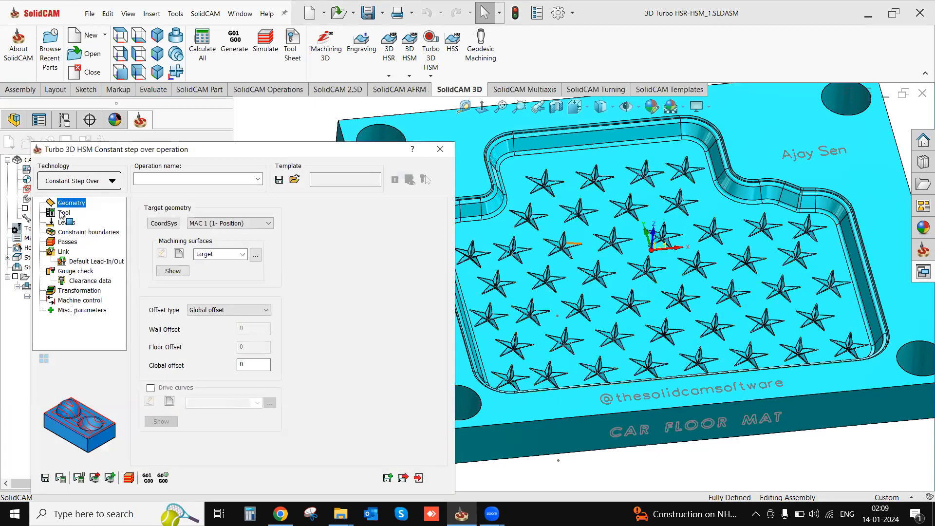
click(64, 213)
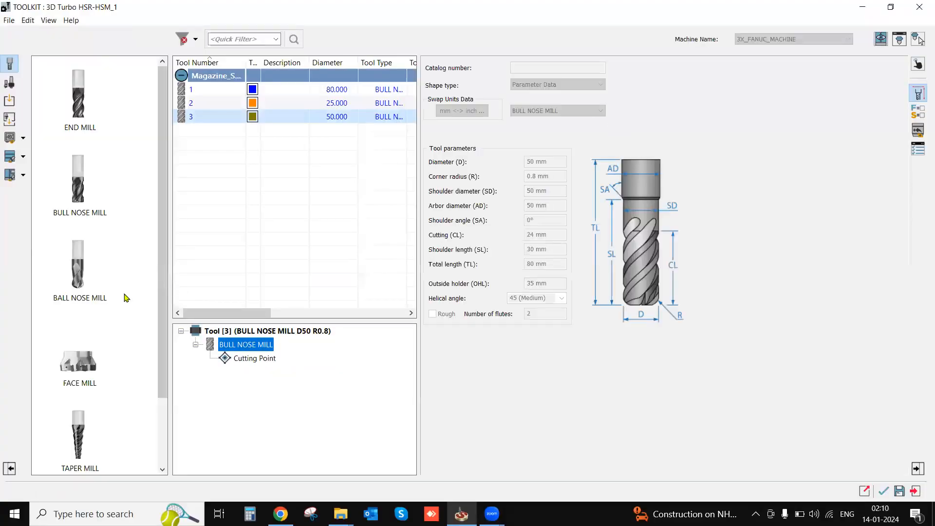
click(78, 298)
drag(78, 298, 382, 268)
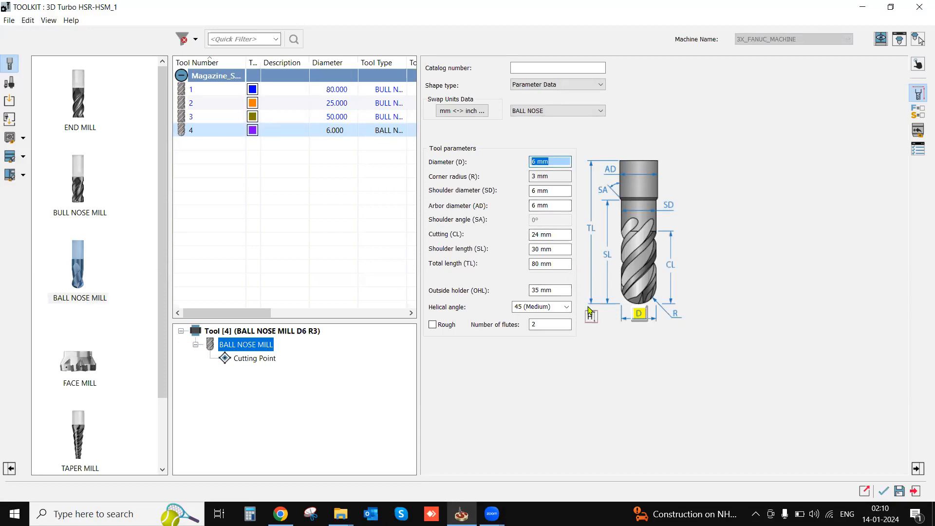
click(883, 492)
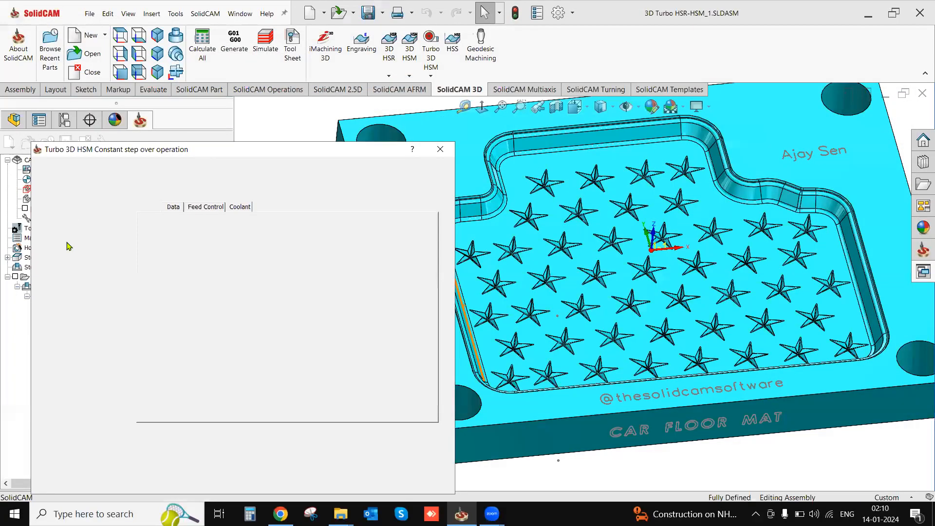
- Create a manual user-defined constraint boundary from the outline of the star nearest the pocket's lower-left corner
click(161, 272)
click(171, 325)
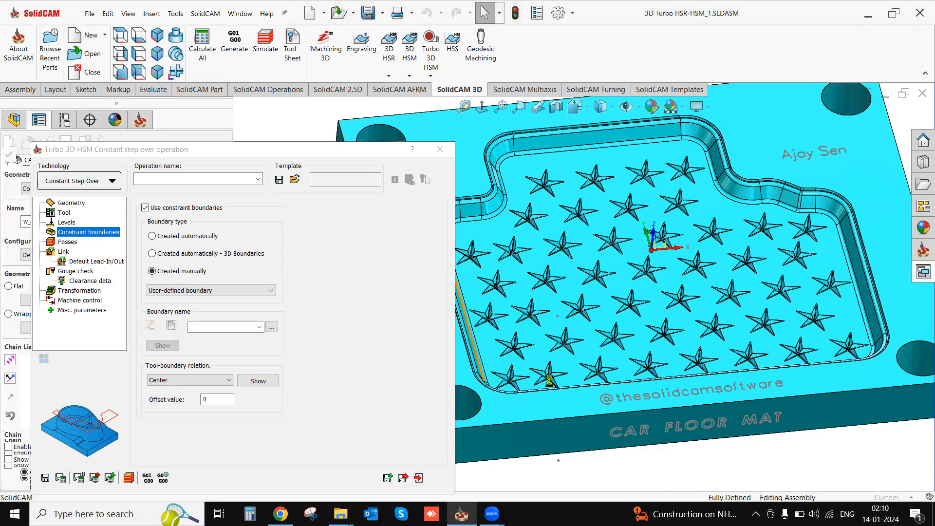
scroll(536, 377, down, 5)
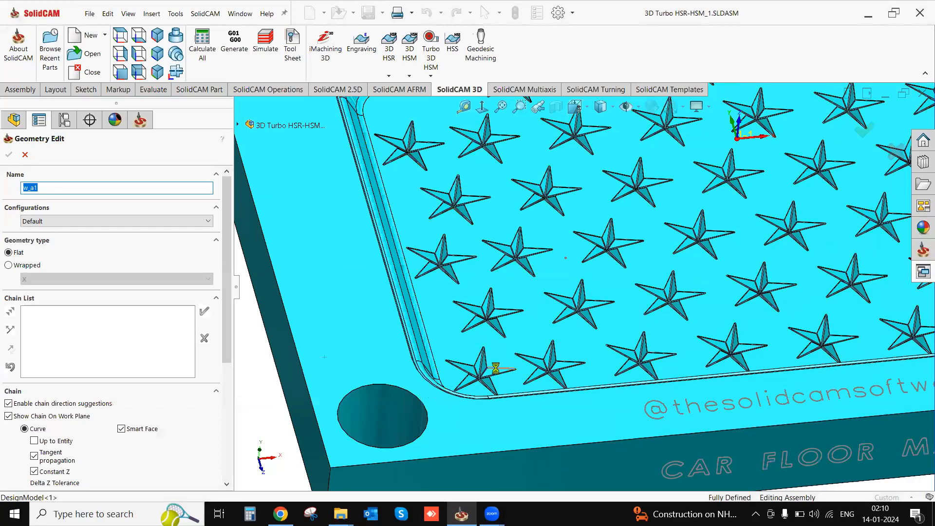
click(498, 373)
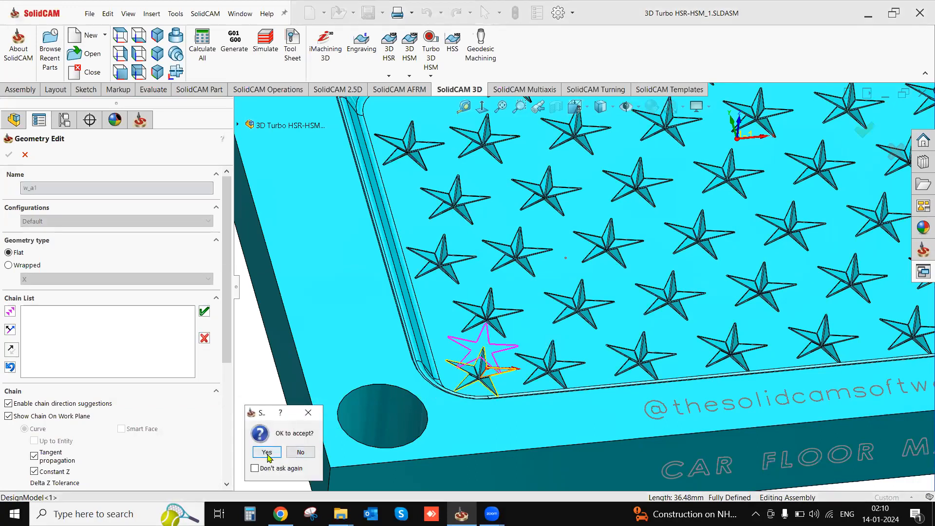
click(272, 455)
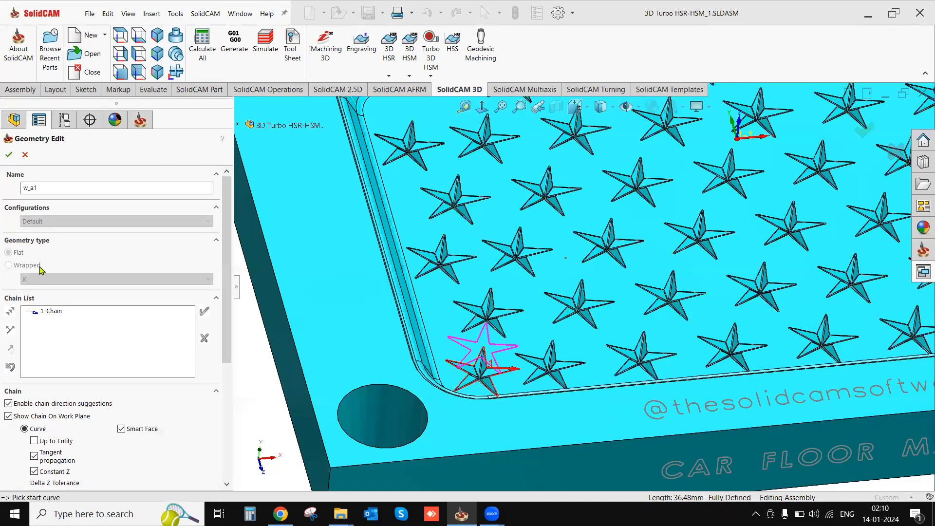
click(9, 155)
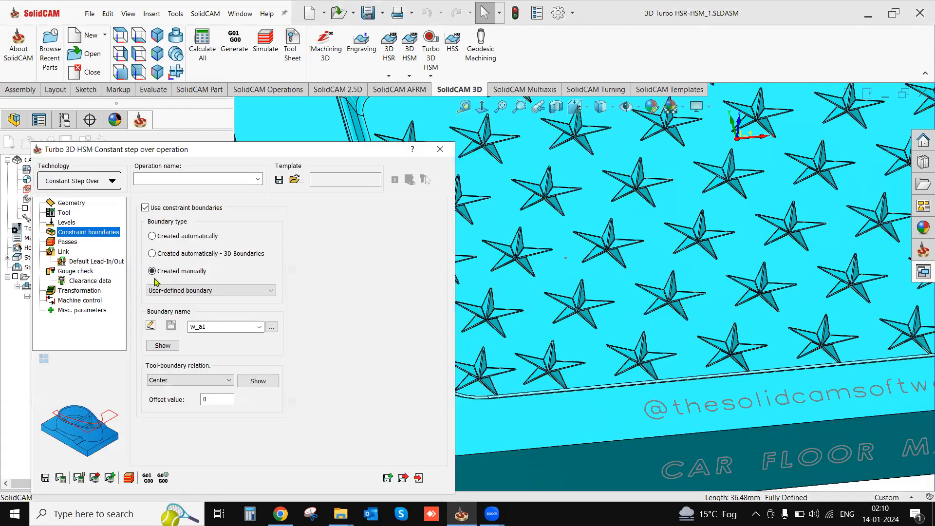
- Set the constant step over passes' maximum step over to 0.25 and cutting method to One way, and open the smoothing settings
click(67, 242)
double_click(251, 236)
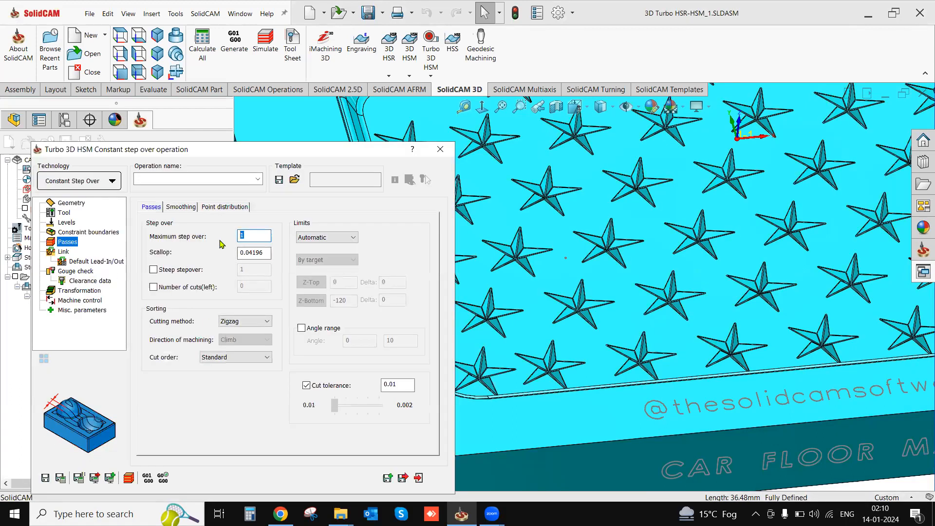
text(0.25)
click(234, 321)
click(231, 334)
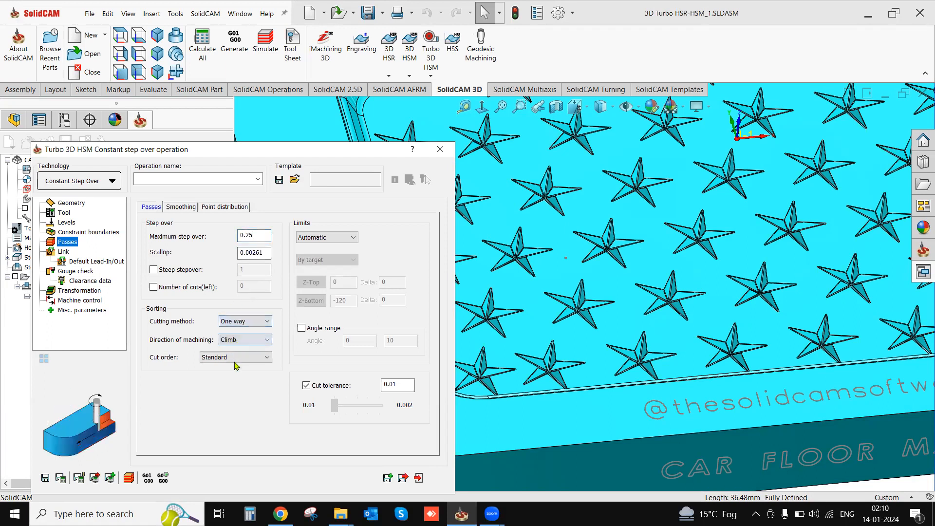
click(186, 208)
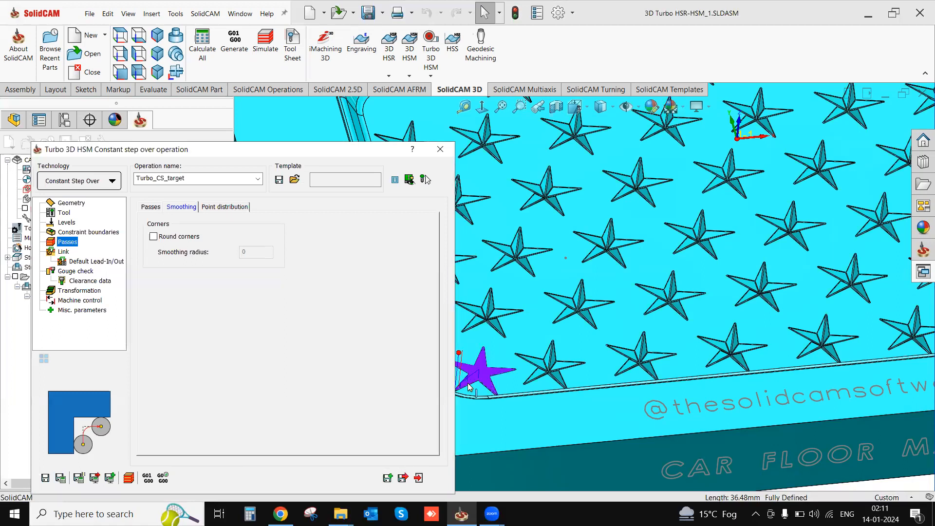
- Examine the calculated constant step over toolpath on the selected star from close up
scroll(468, 383, down, 3)
scroll(468, 384, down, 2)
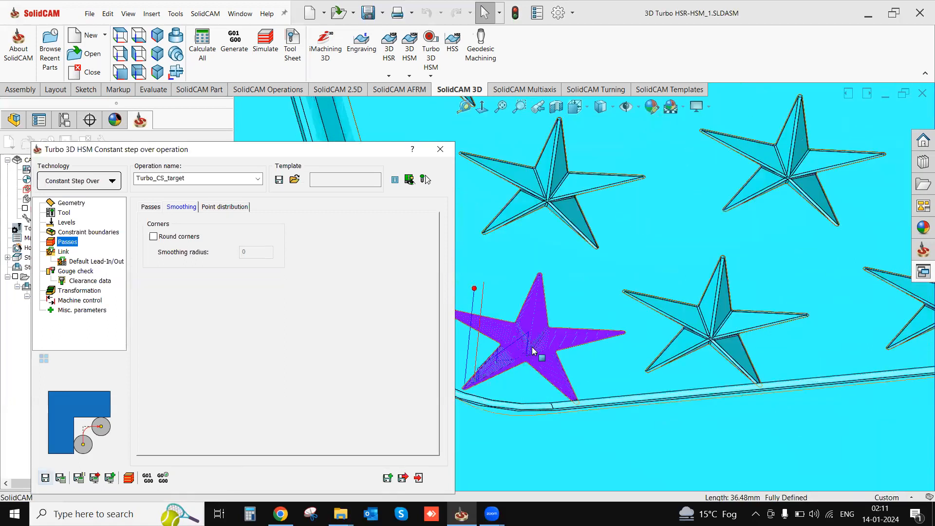
scroll(531, 355, down, 2)
scroll(524, 370, down, 2)
middle_drag(518, 389, 540, 393)
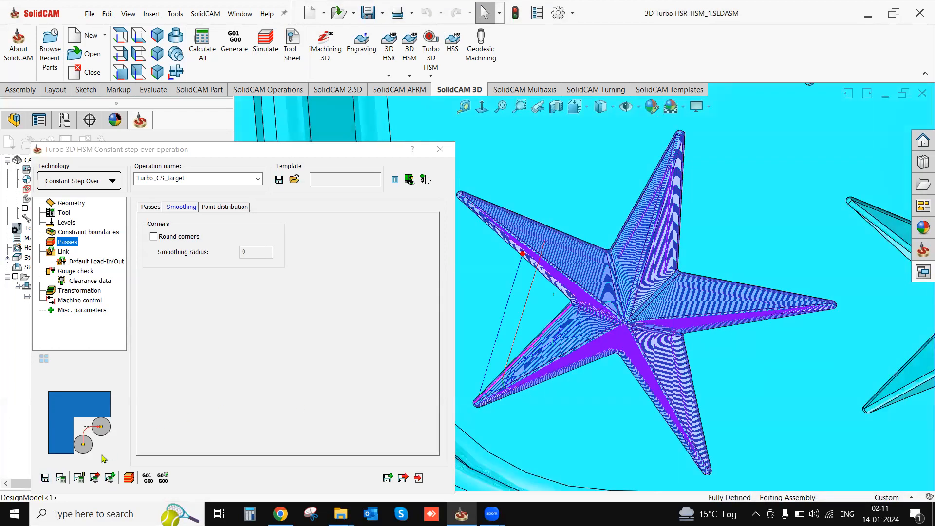
- Simulate the constant step over operation in Host CAD mode with its static toolpath display turned off, and return to the operation's settings
click(130, 477)
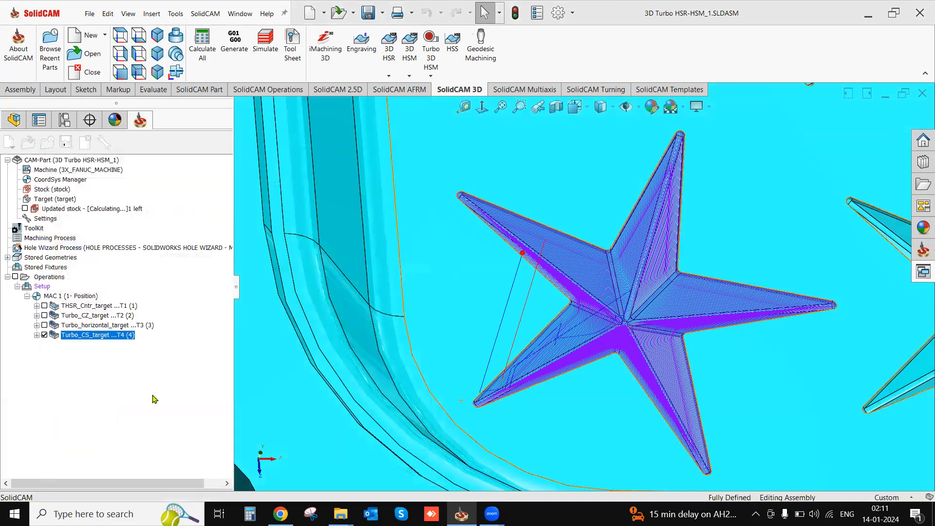
click(192, 345)
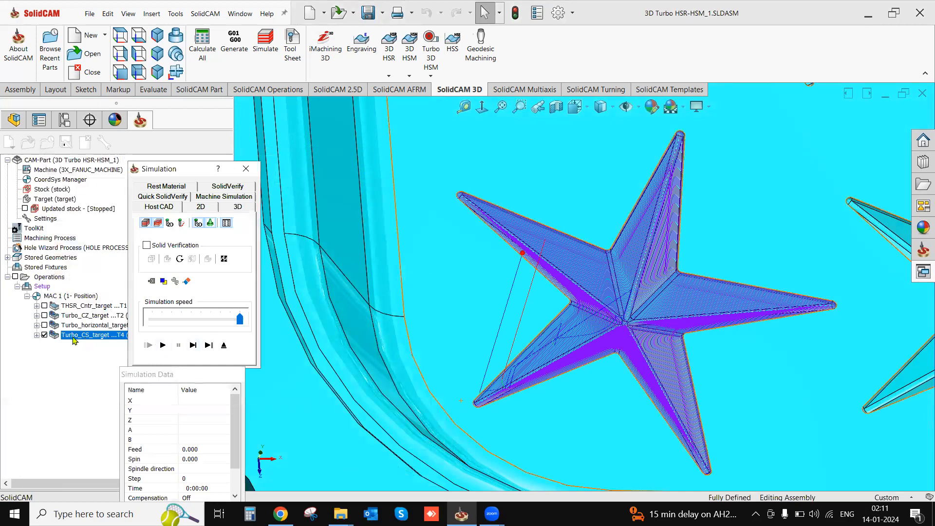
click(44, 334)
click(163, 345)
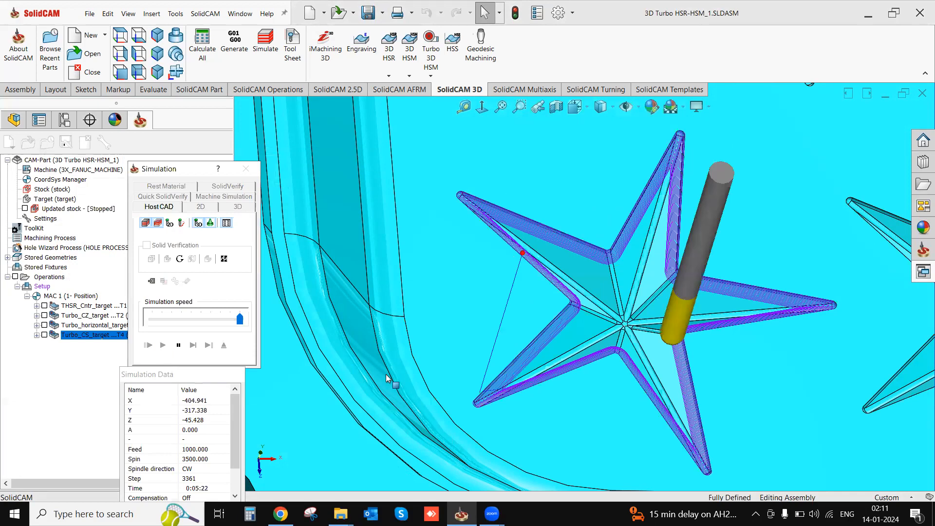
middle_drag(566, 351, 557, 335)
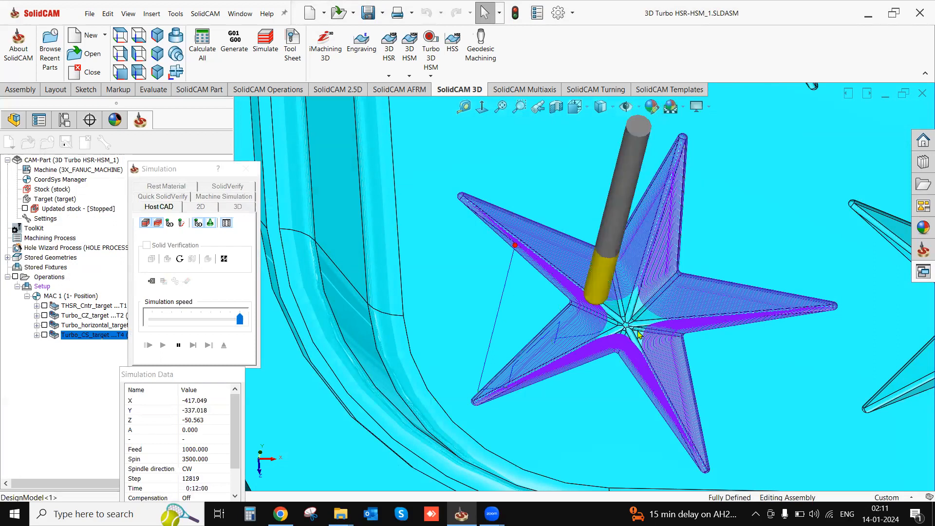
scroll(626, 340, up, 1)
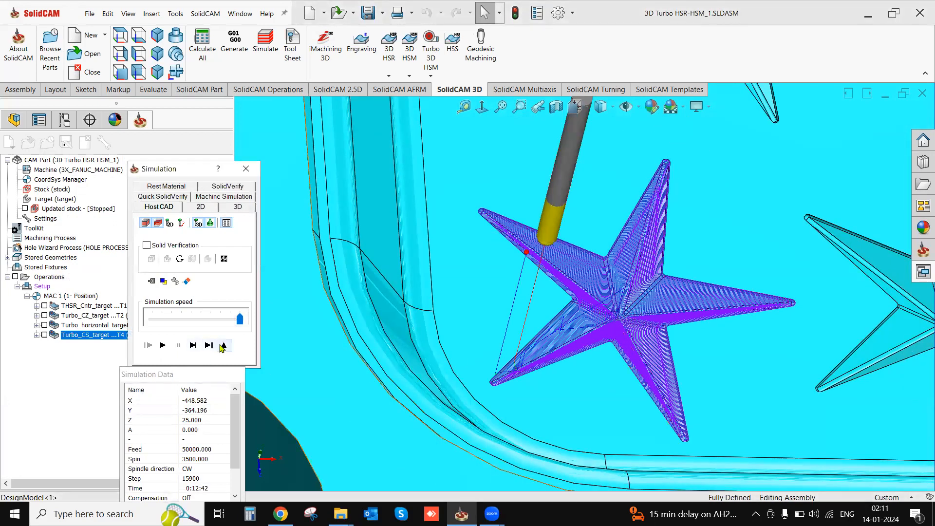
click(224, 345)
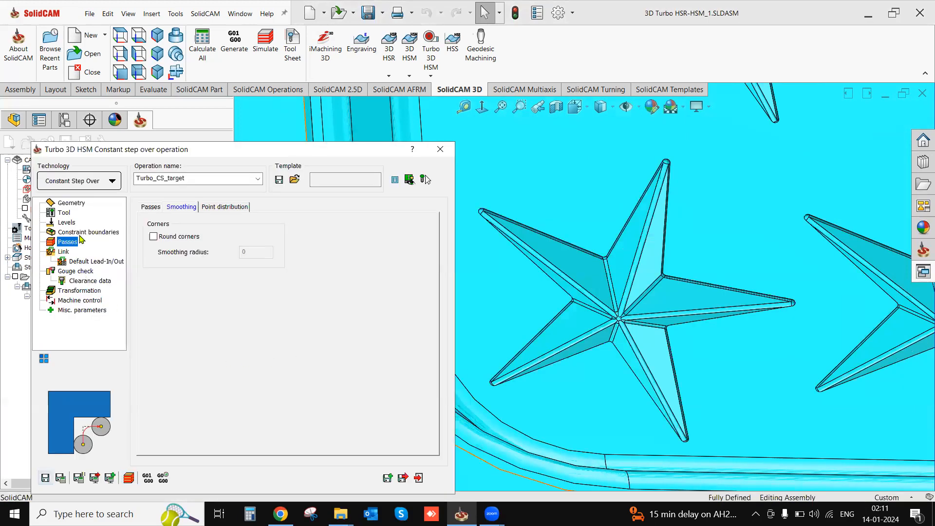
- Review the constraint boundary settings of the constant step over operation against the other stars and exit the operation
click(83, 232)
scroll(630, 312, up, 4)
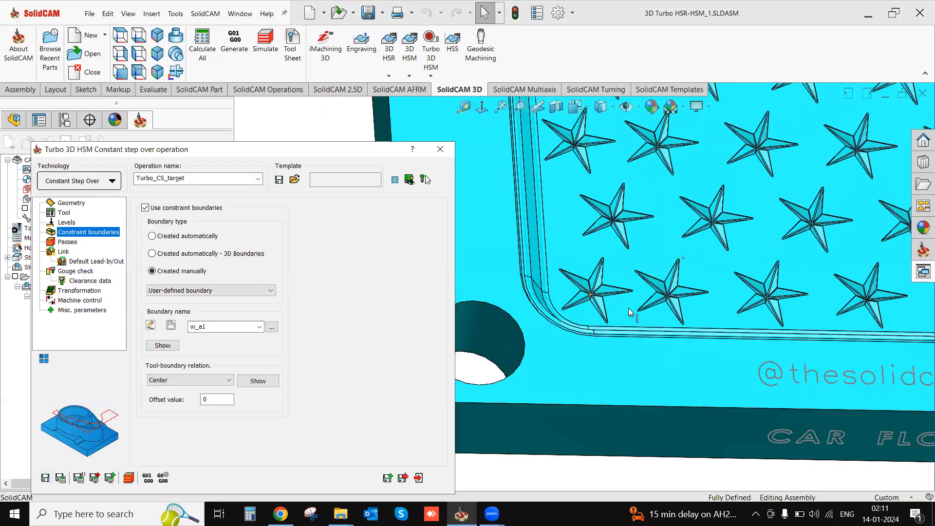
scroll(629, 312, down, 2)
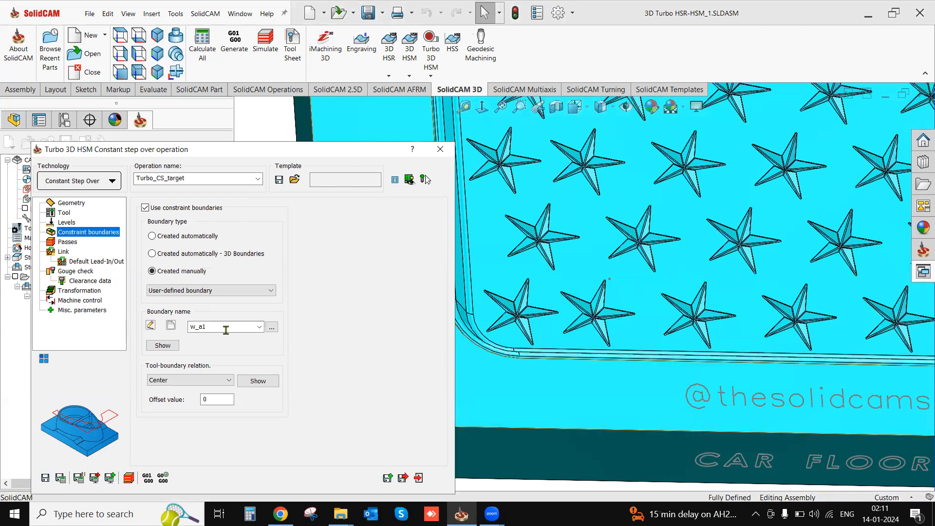
click(419, 479)
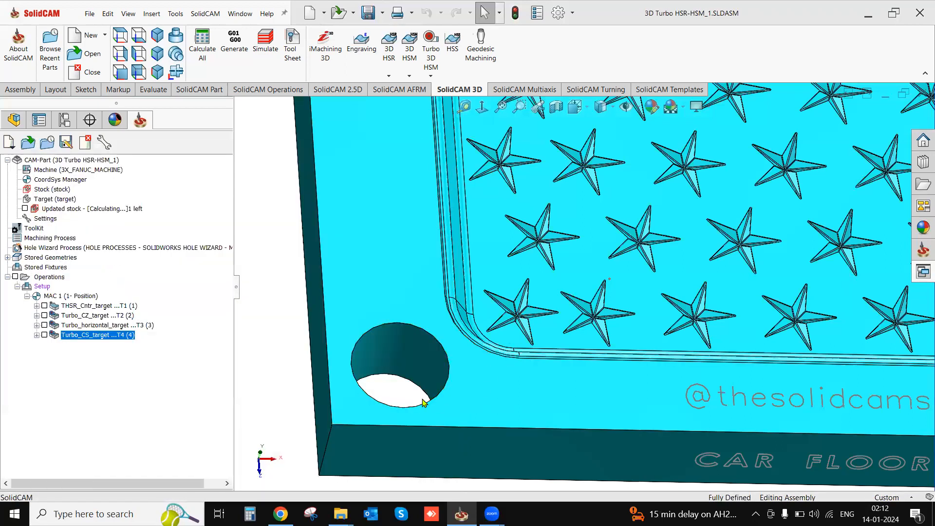
- Examine the whole mould with its pocket walls and star features, and check which 3D HSM strategies are available
scroll(433, 402, up, 4)
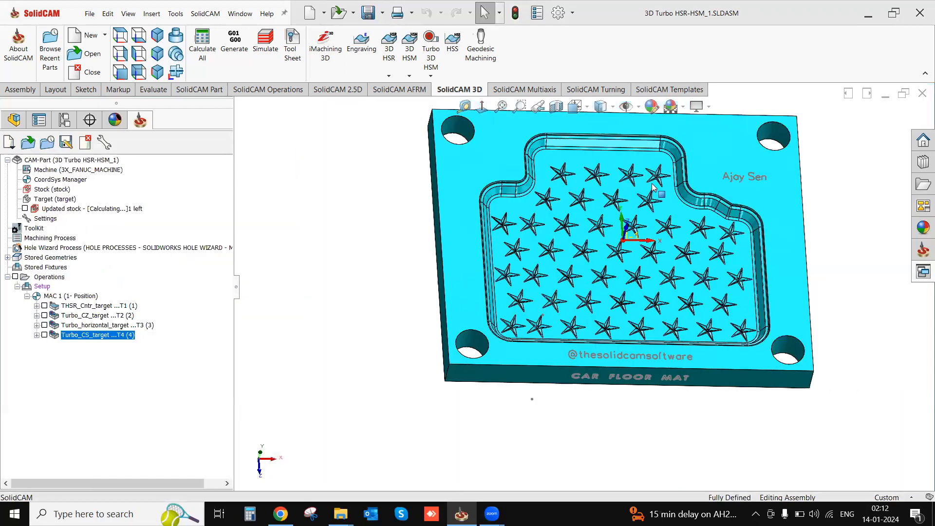
middle_drag(629, 233, 648, 213)
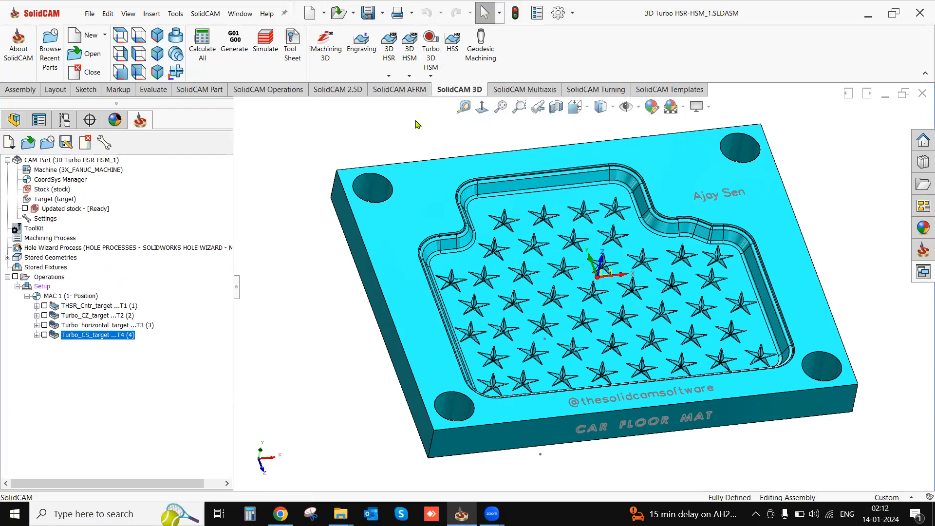
click(409, 77)
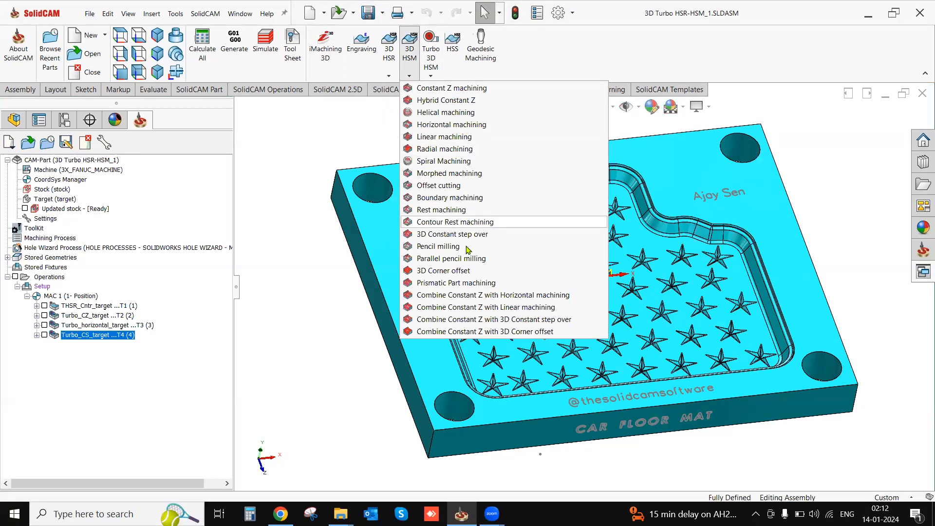
click(268, 312)
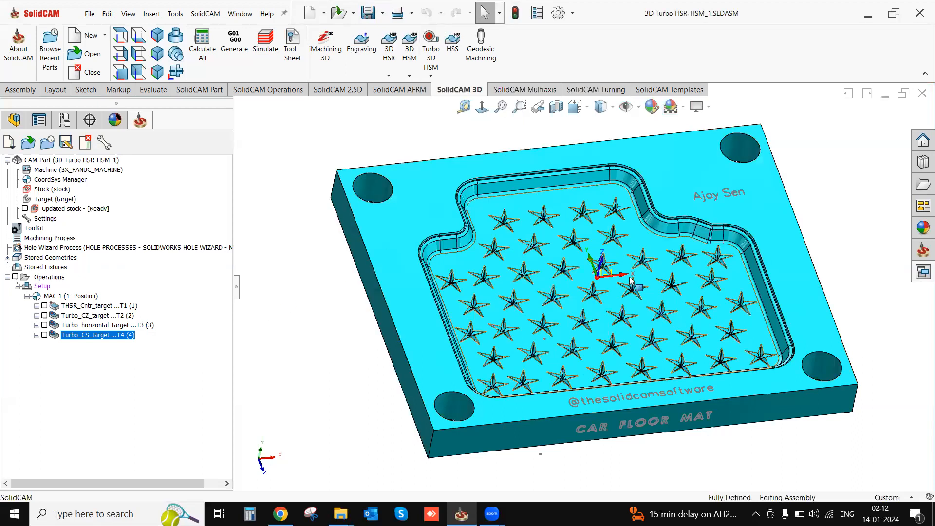
mouse_move(619, 273)
middle_down()
mouse_move(611, 253)
mouse_move(633, 245)
mouse_move(628, 260)
middle_up()
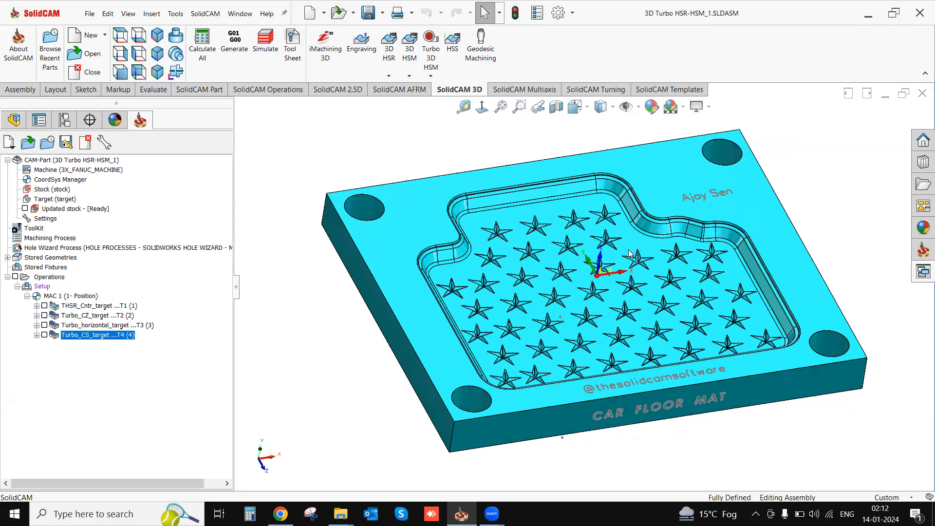
scroll(692, 249, down, 1)
middle_drag(647, 256, 642, 336)
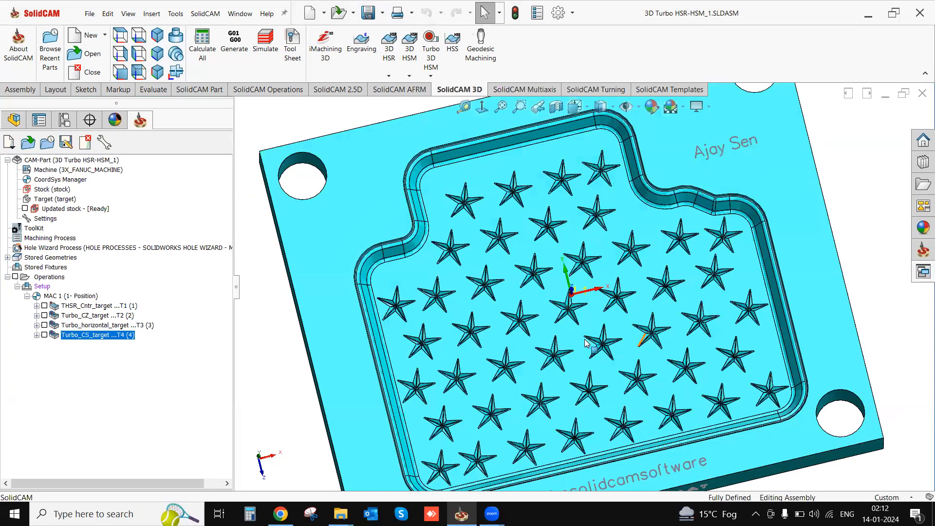
scroll(602, 365, up, 2)
mouse_move(598, 323)
middle_down()
mouse_move(591, 355)
mouse_move(576, 340)
mouse_move(585, 294)
mouse_move(592, 319)
middle_up()
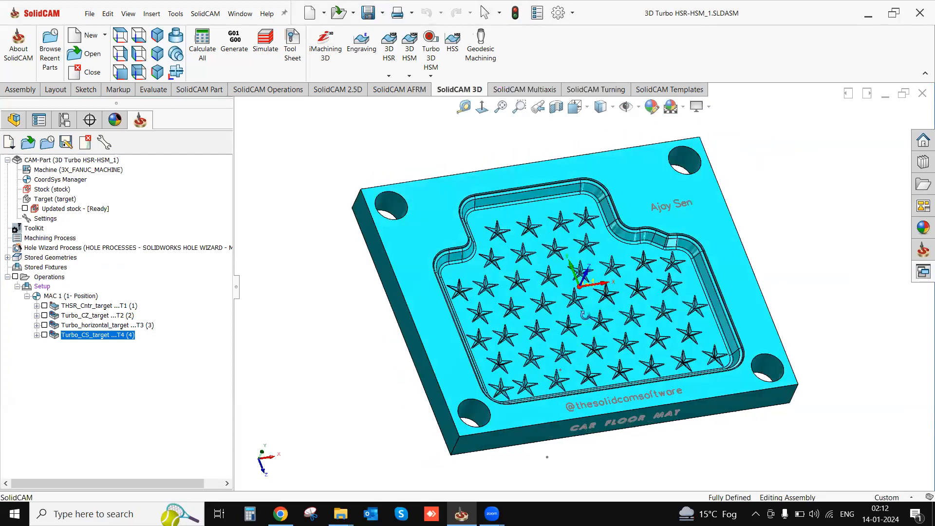
scroll(612, 291, down, 1)
scroll(606, 295, down, 1)
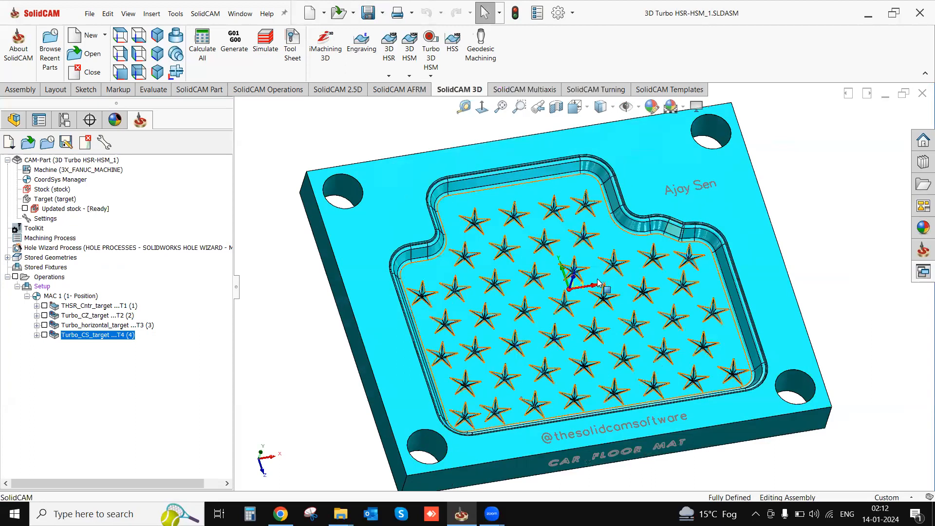
- Start a further Turbo 3D HSM operation on the mould
click(433, 37)
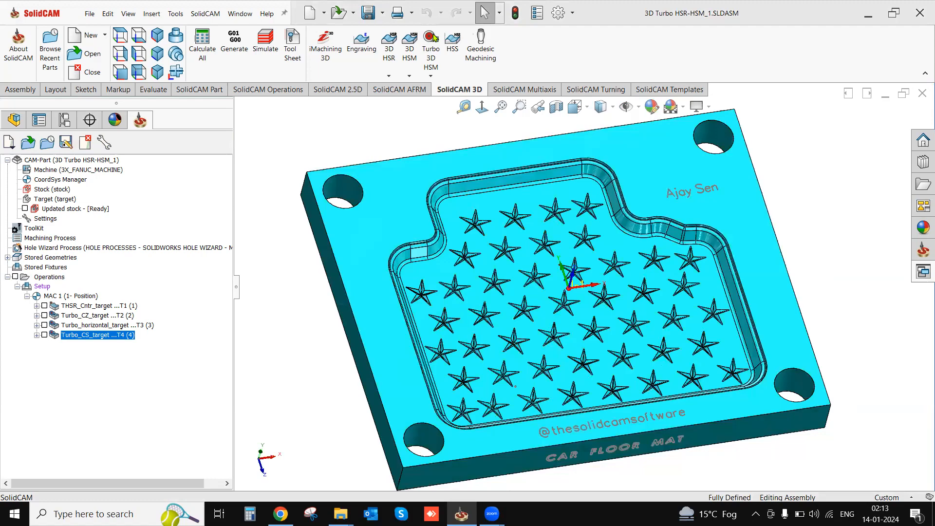